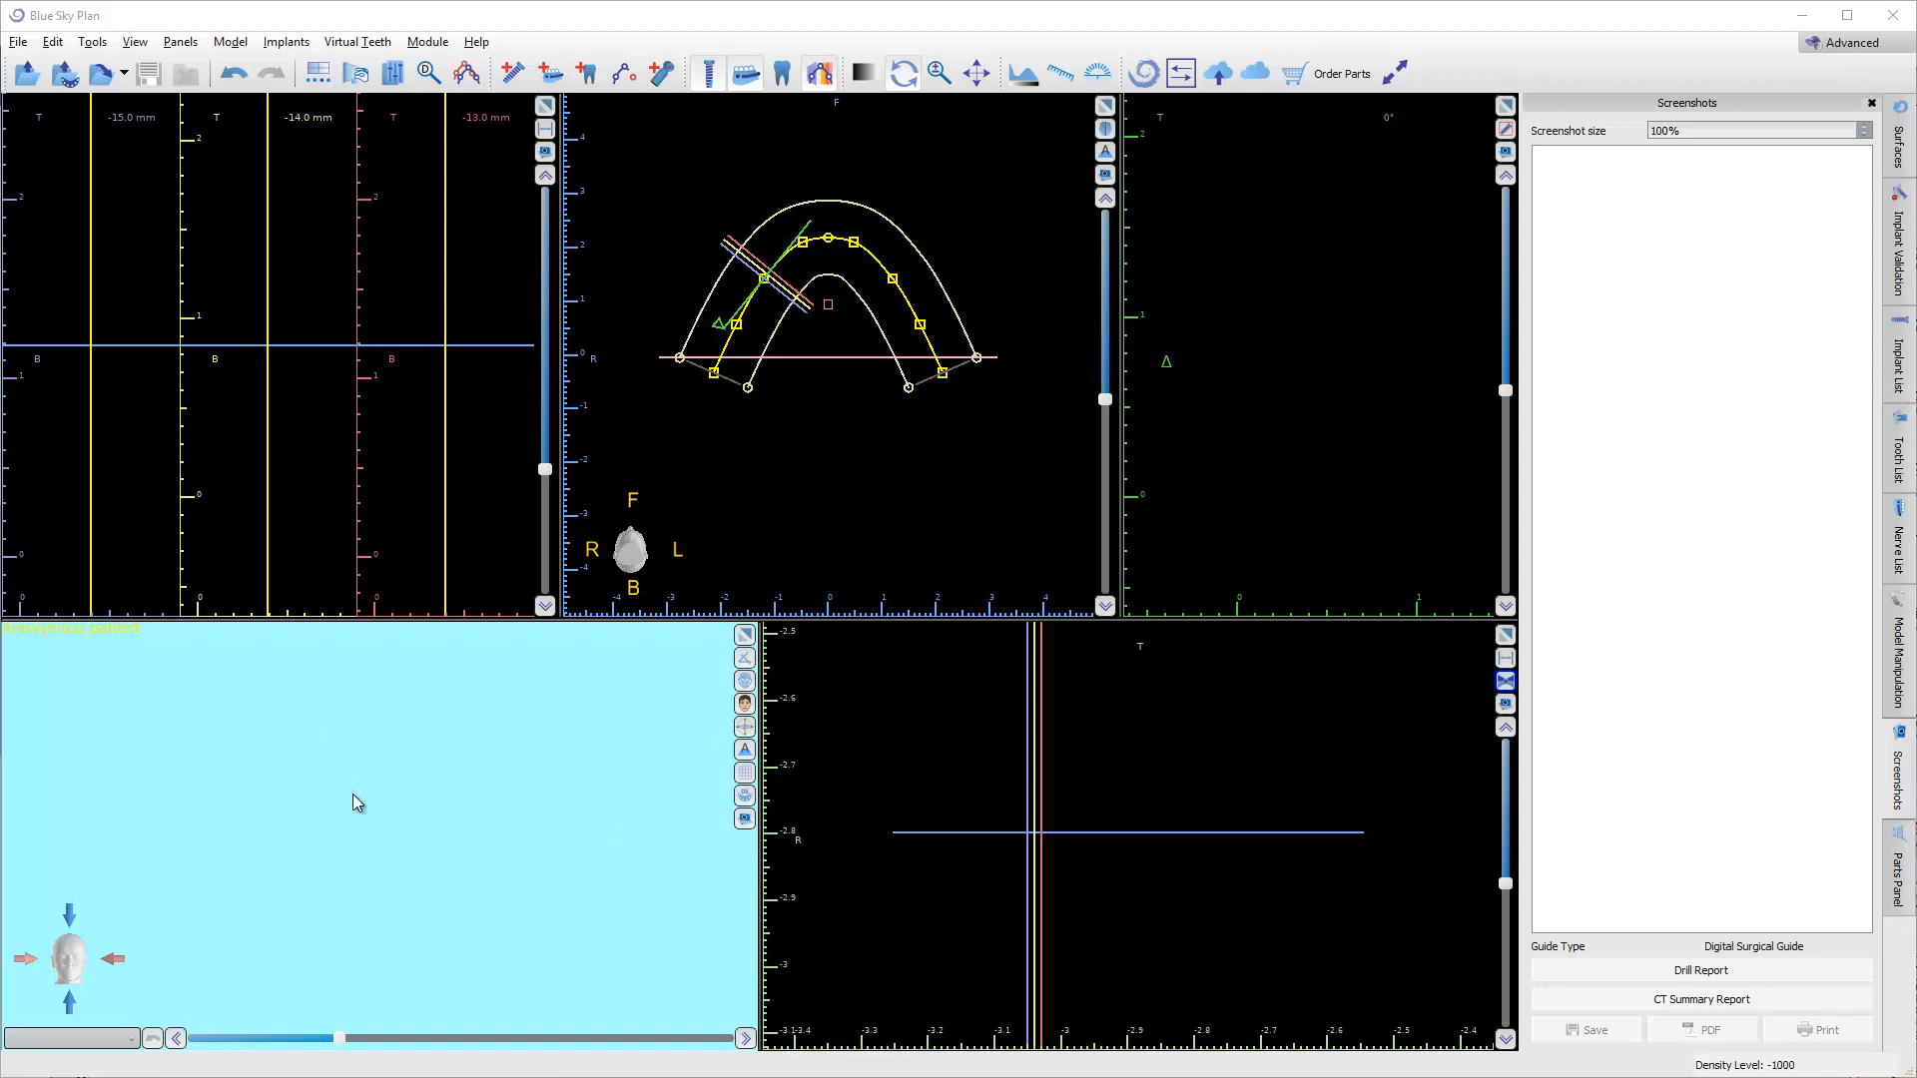
pyautogui.click(18, 48)
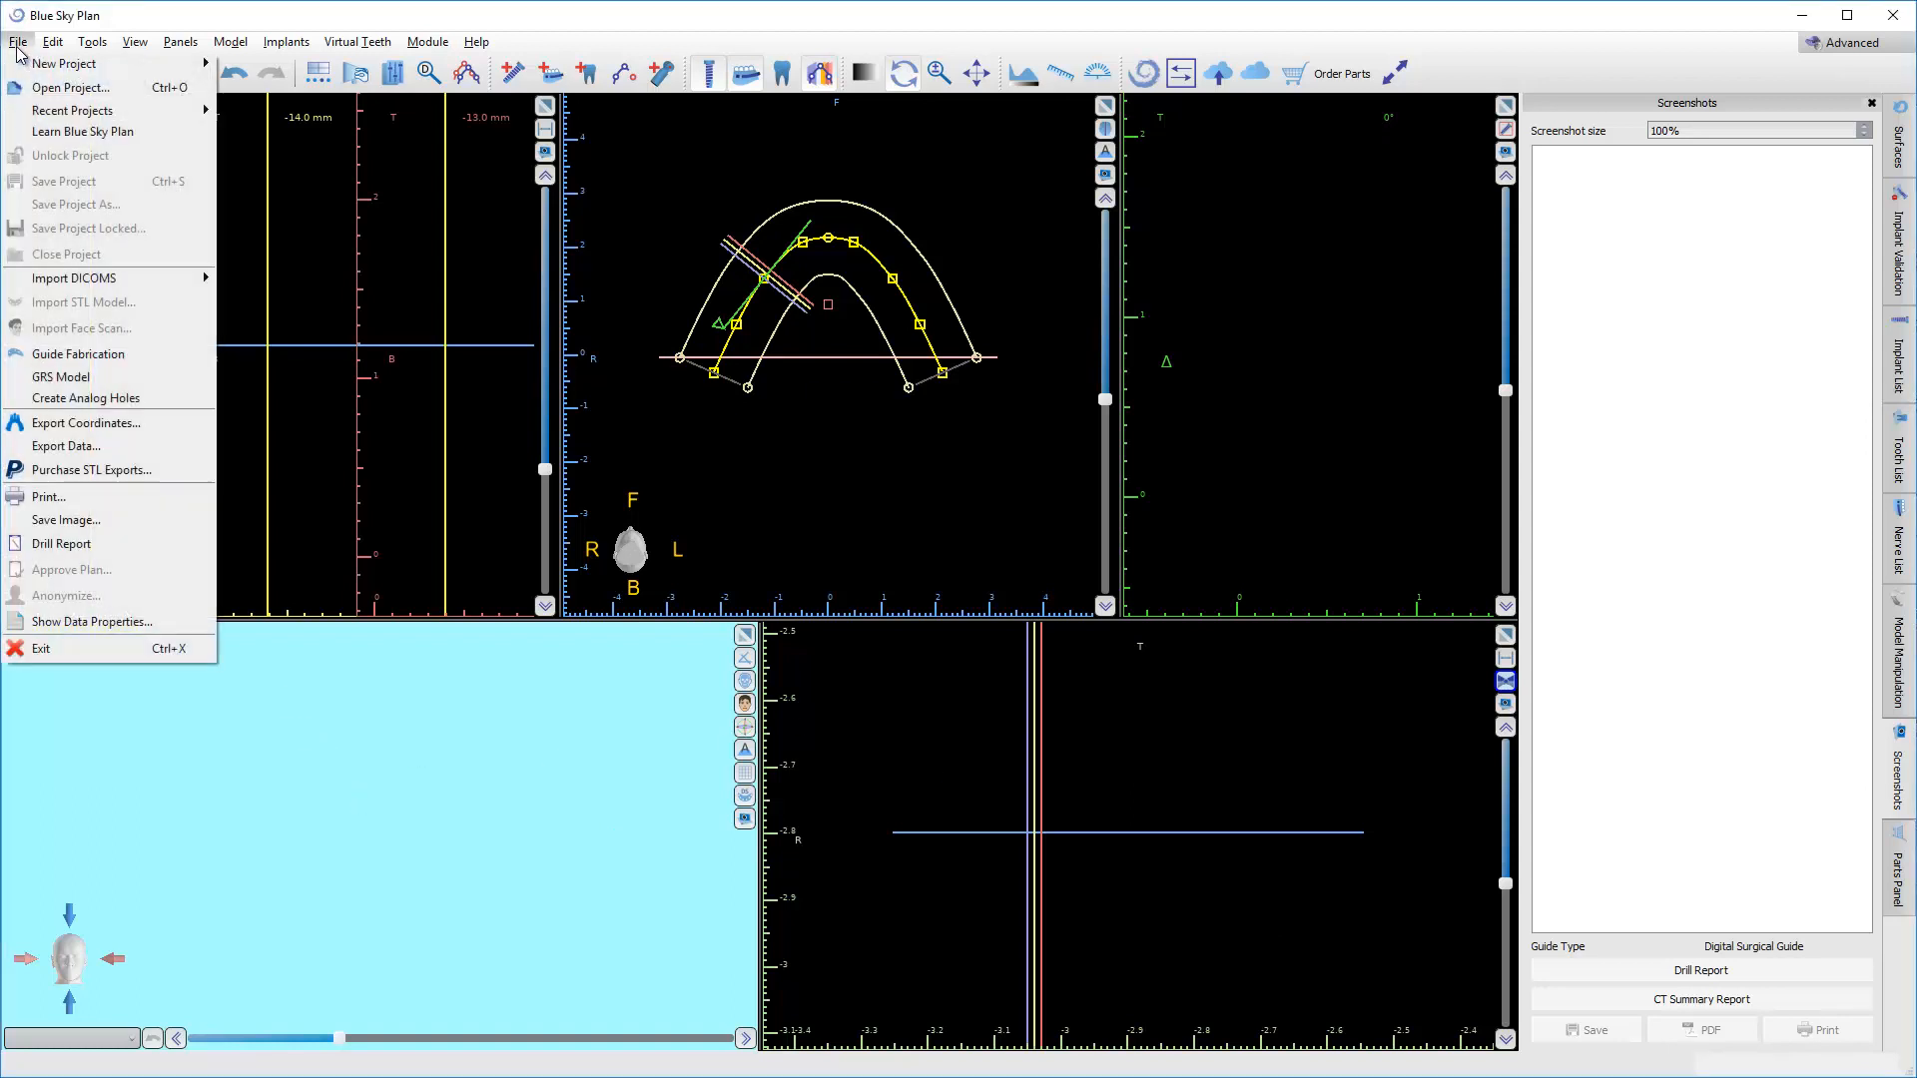
pyautogui.moveTo(79, 65)
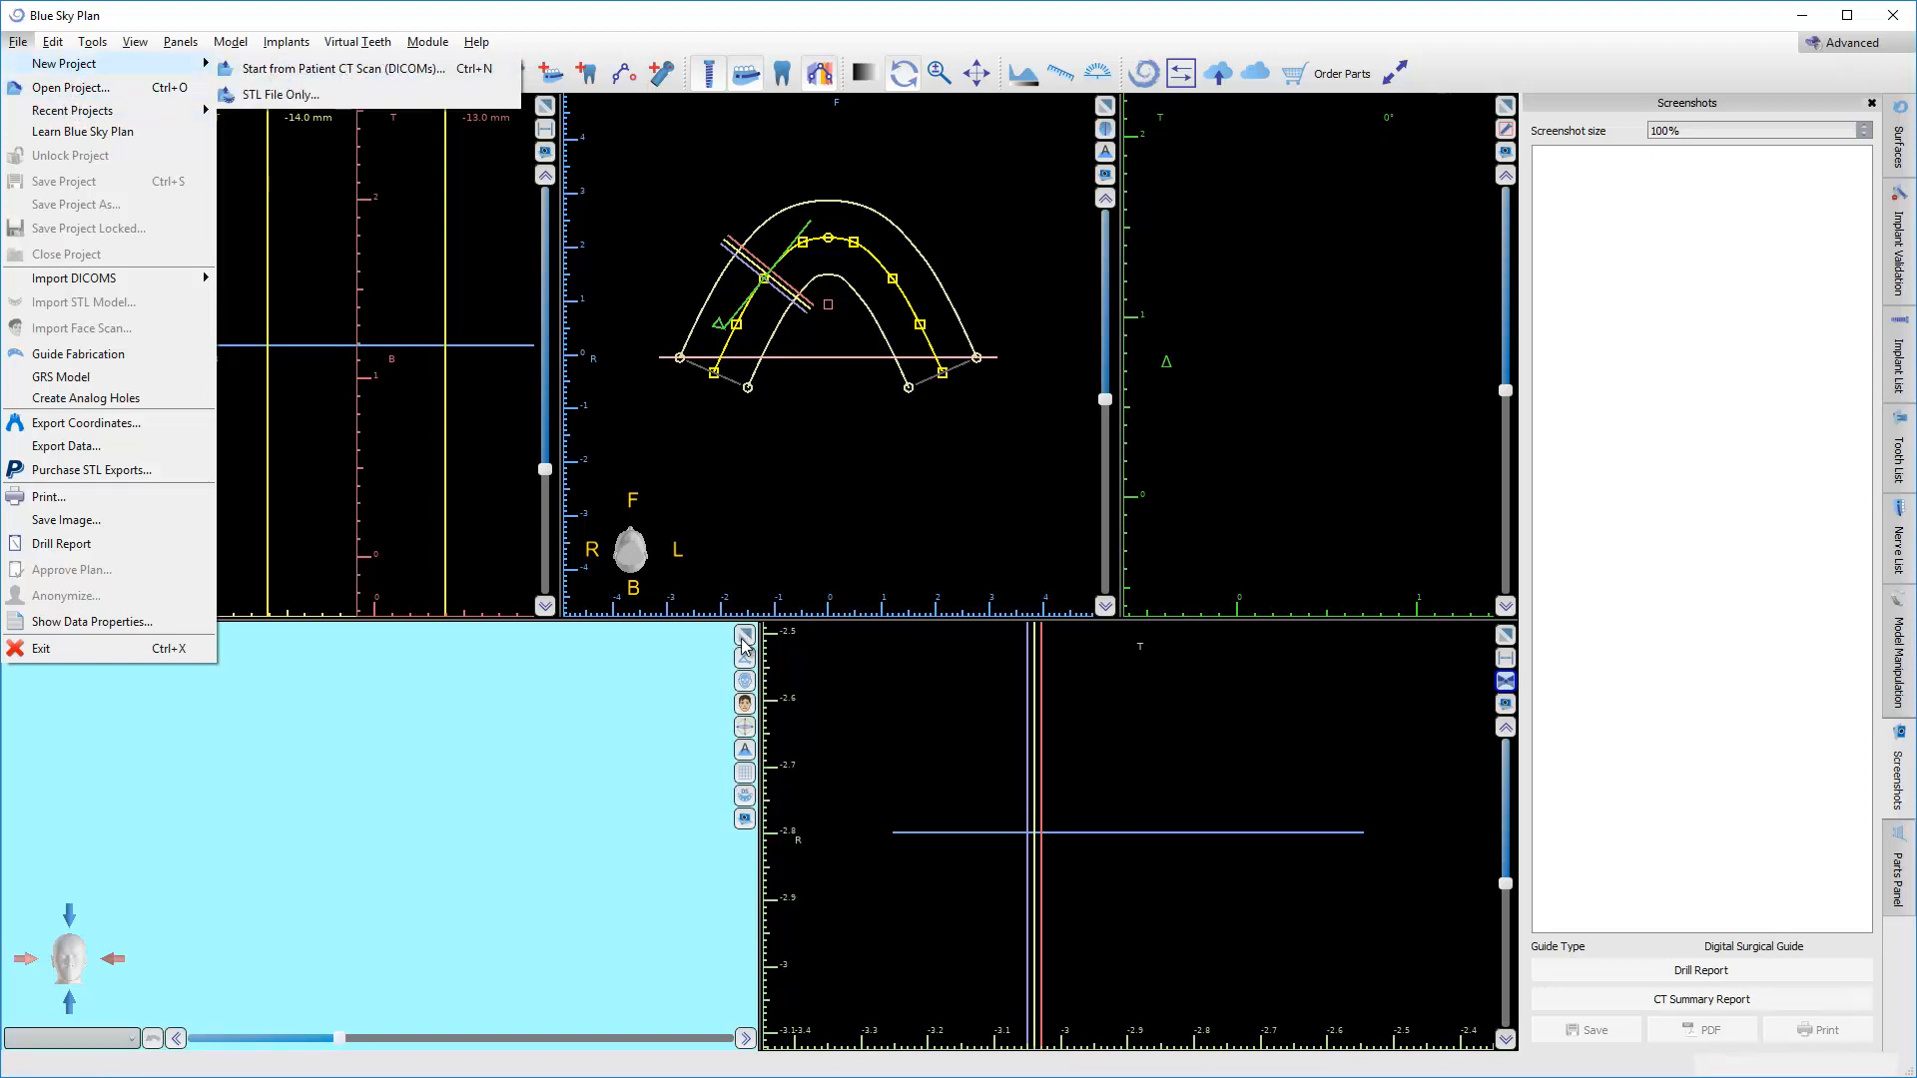
# Bring up the Example case folder in File Explorer and review its parent folders 1-SCANNED and Implant Cases.
pyautogui.moveTo(1198, 1077); pyautogui.dragTo(999, 429)
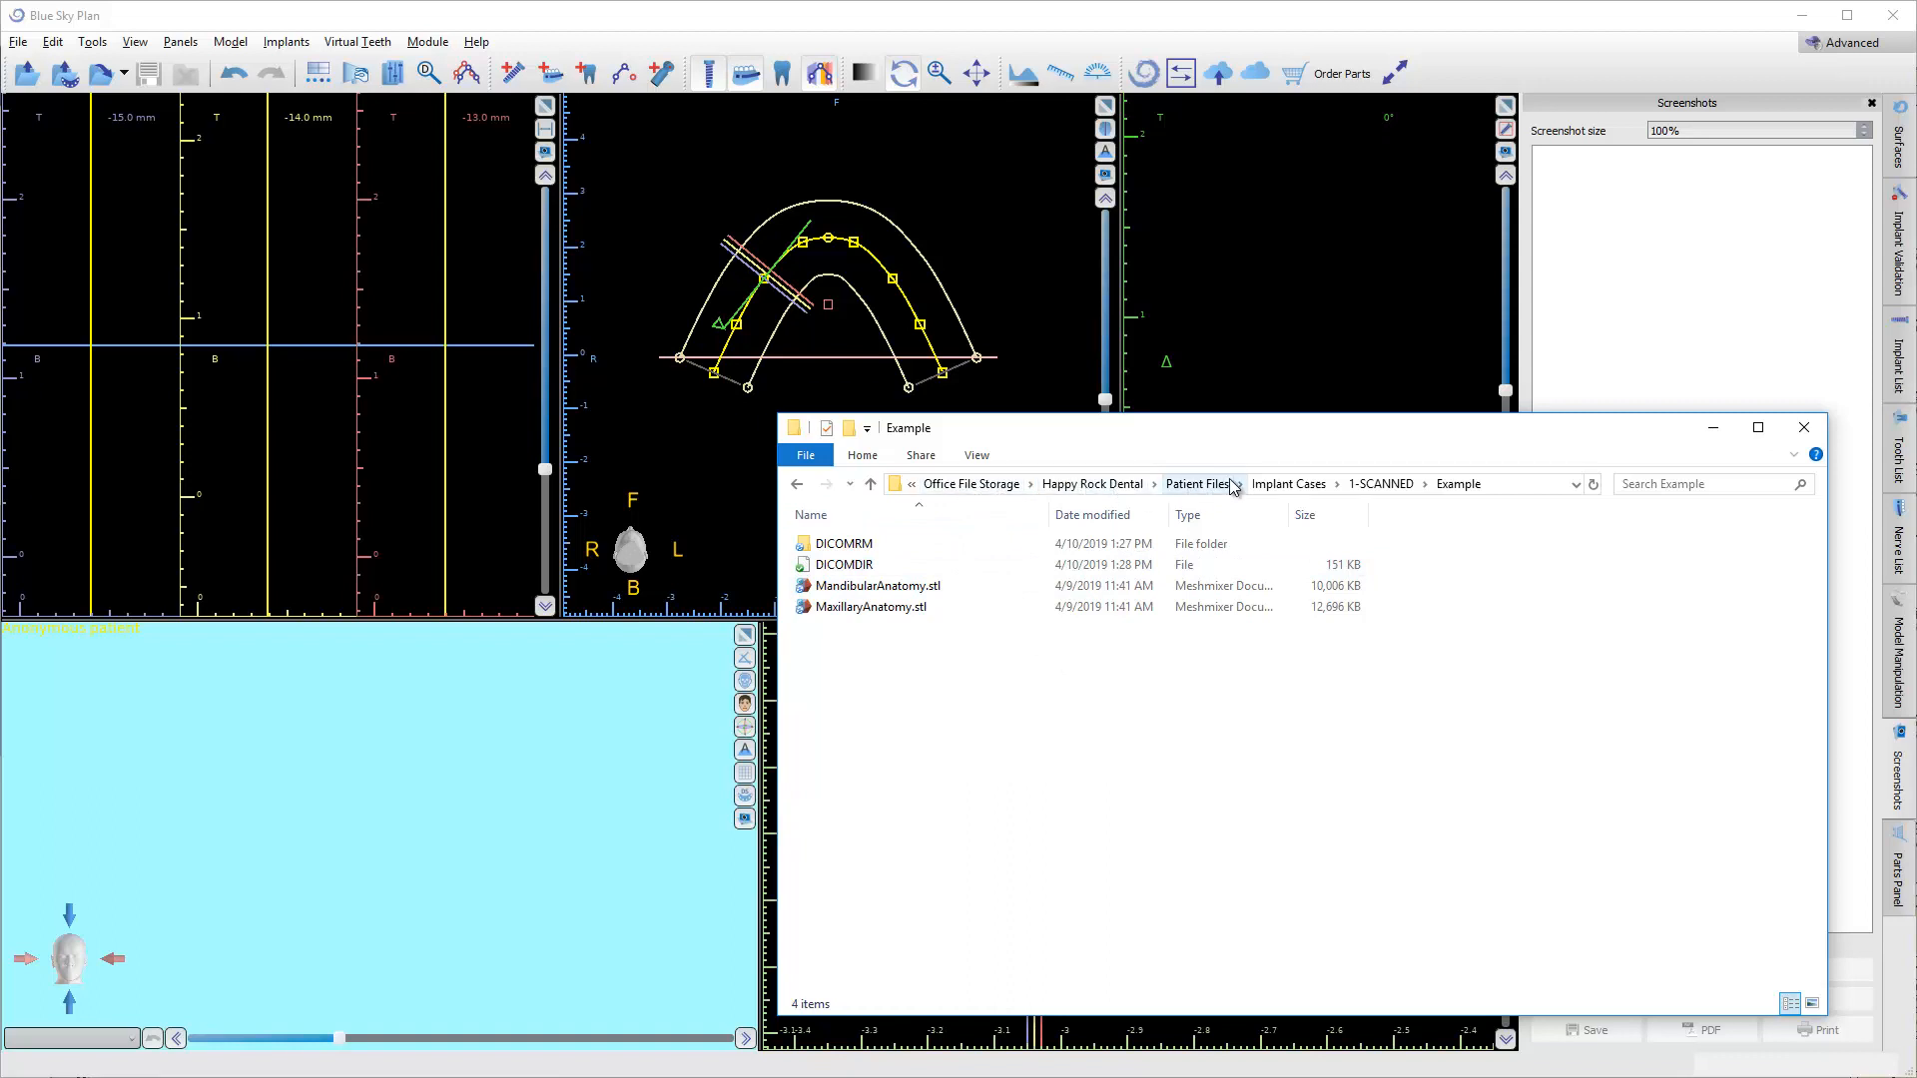
pyautogui.click(1396, 490)
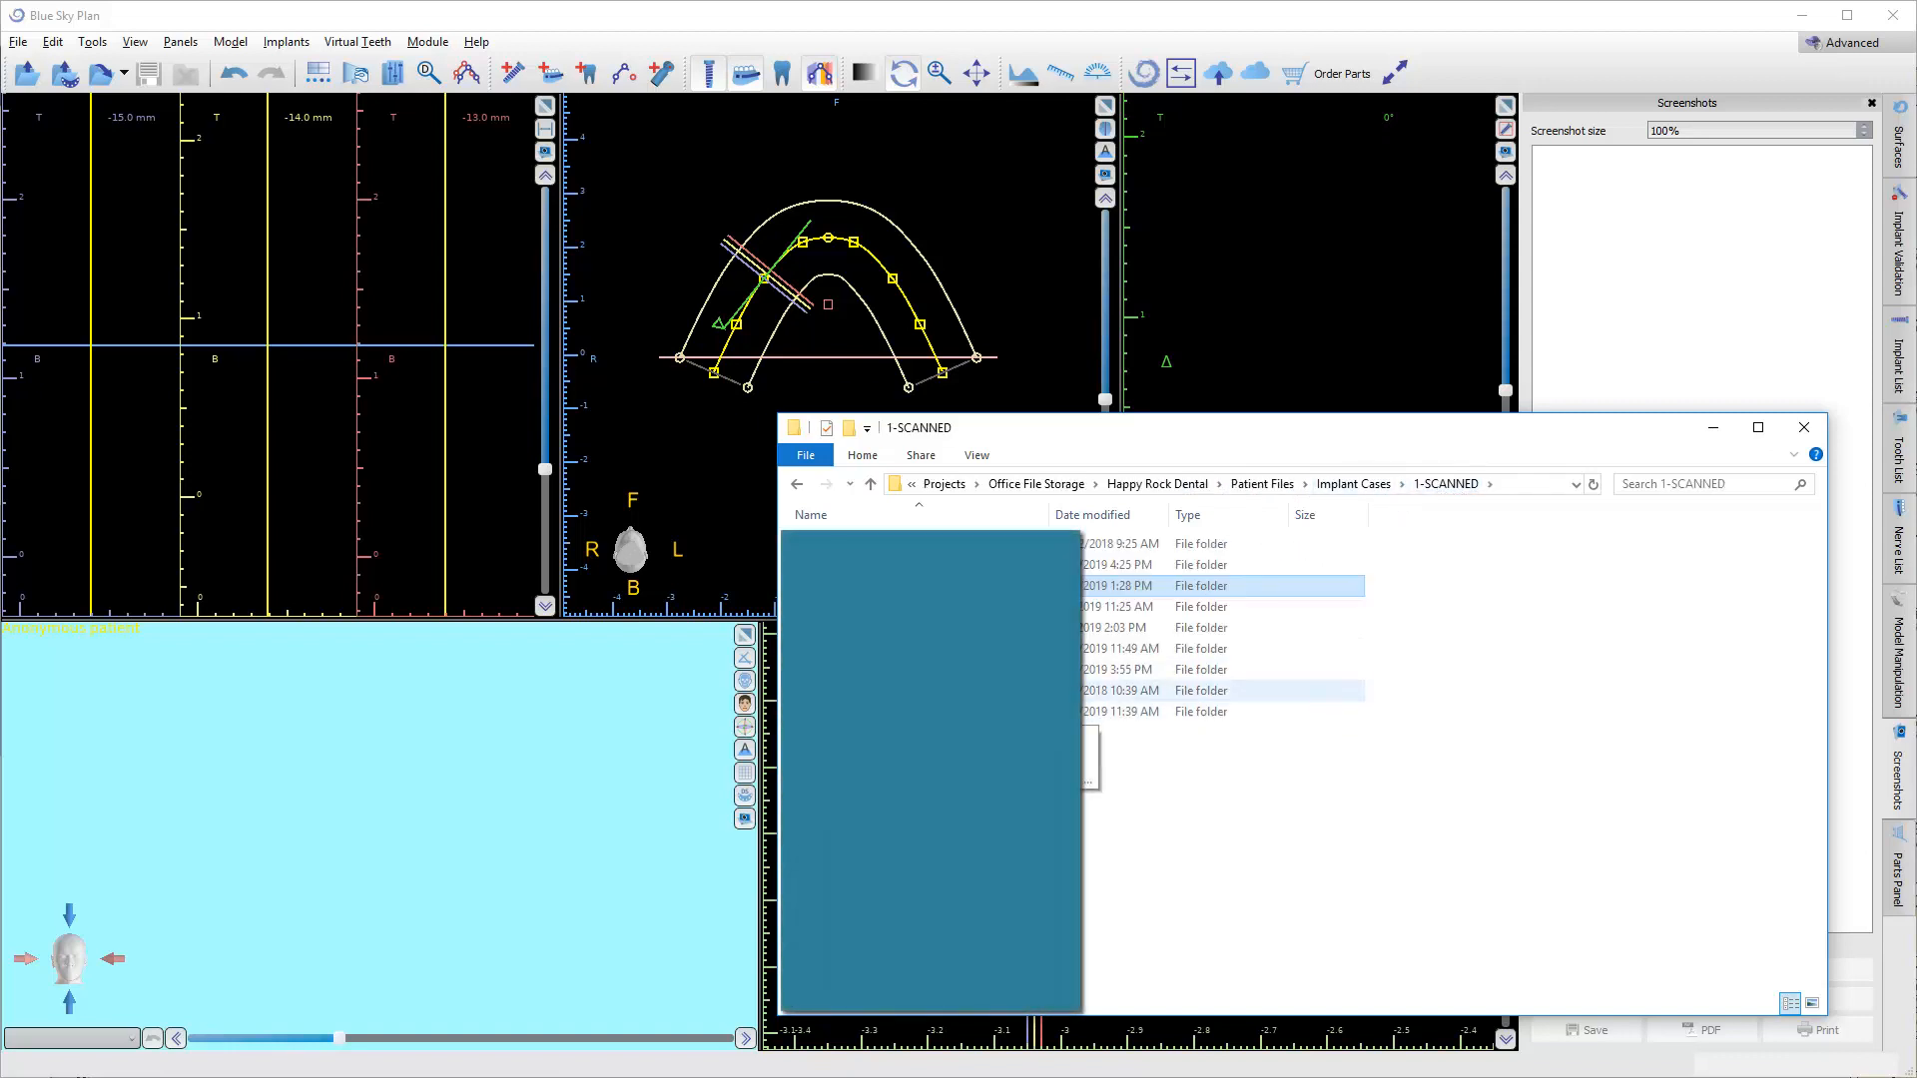
pyautogui.click(1343, 485)
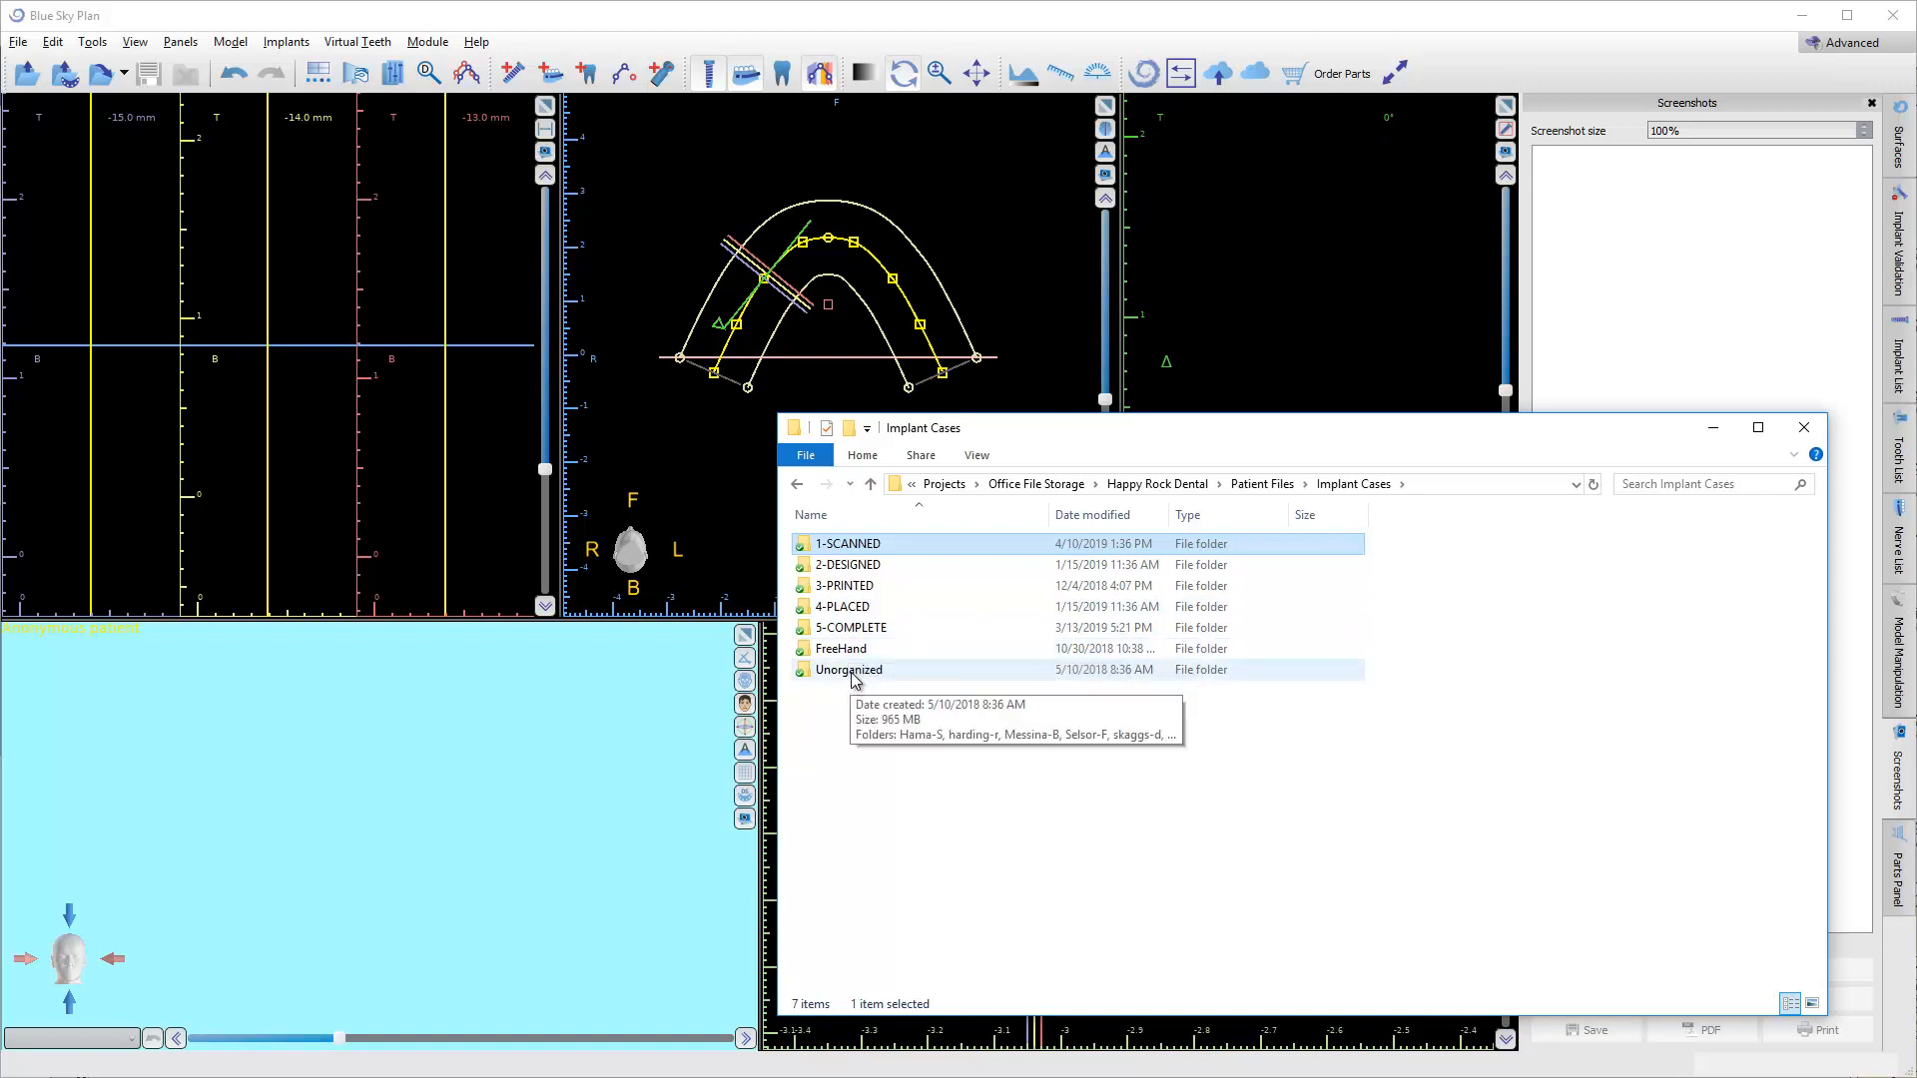
pyautogui.click(798, 486)
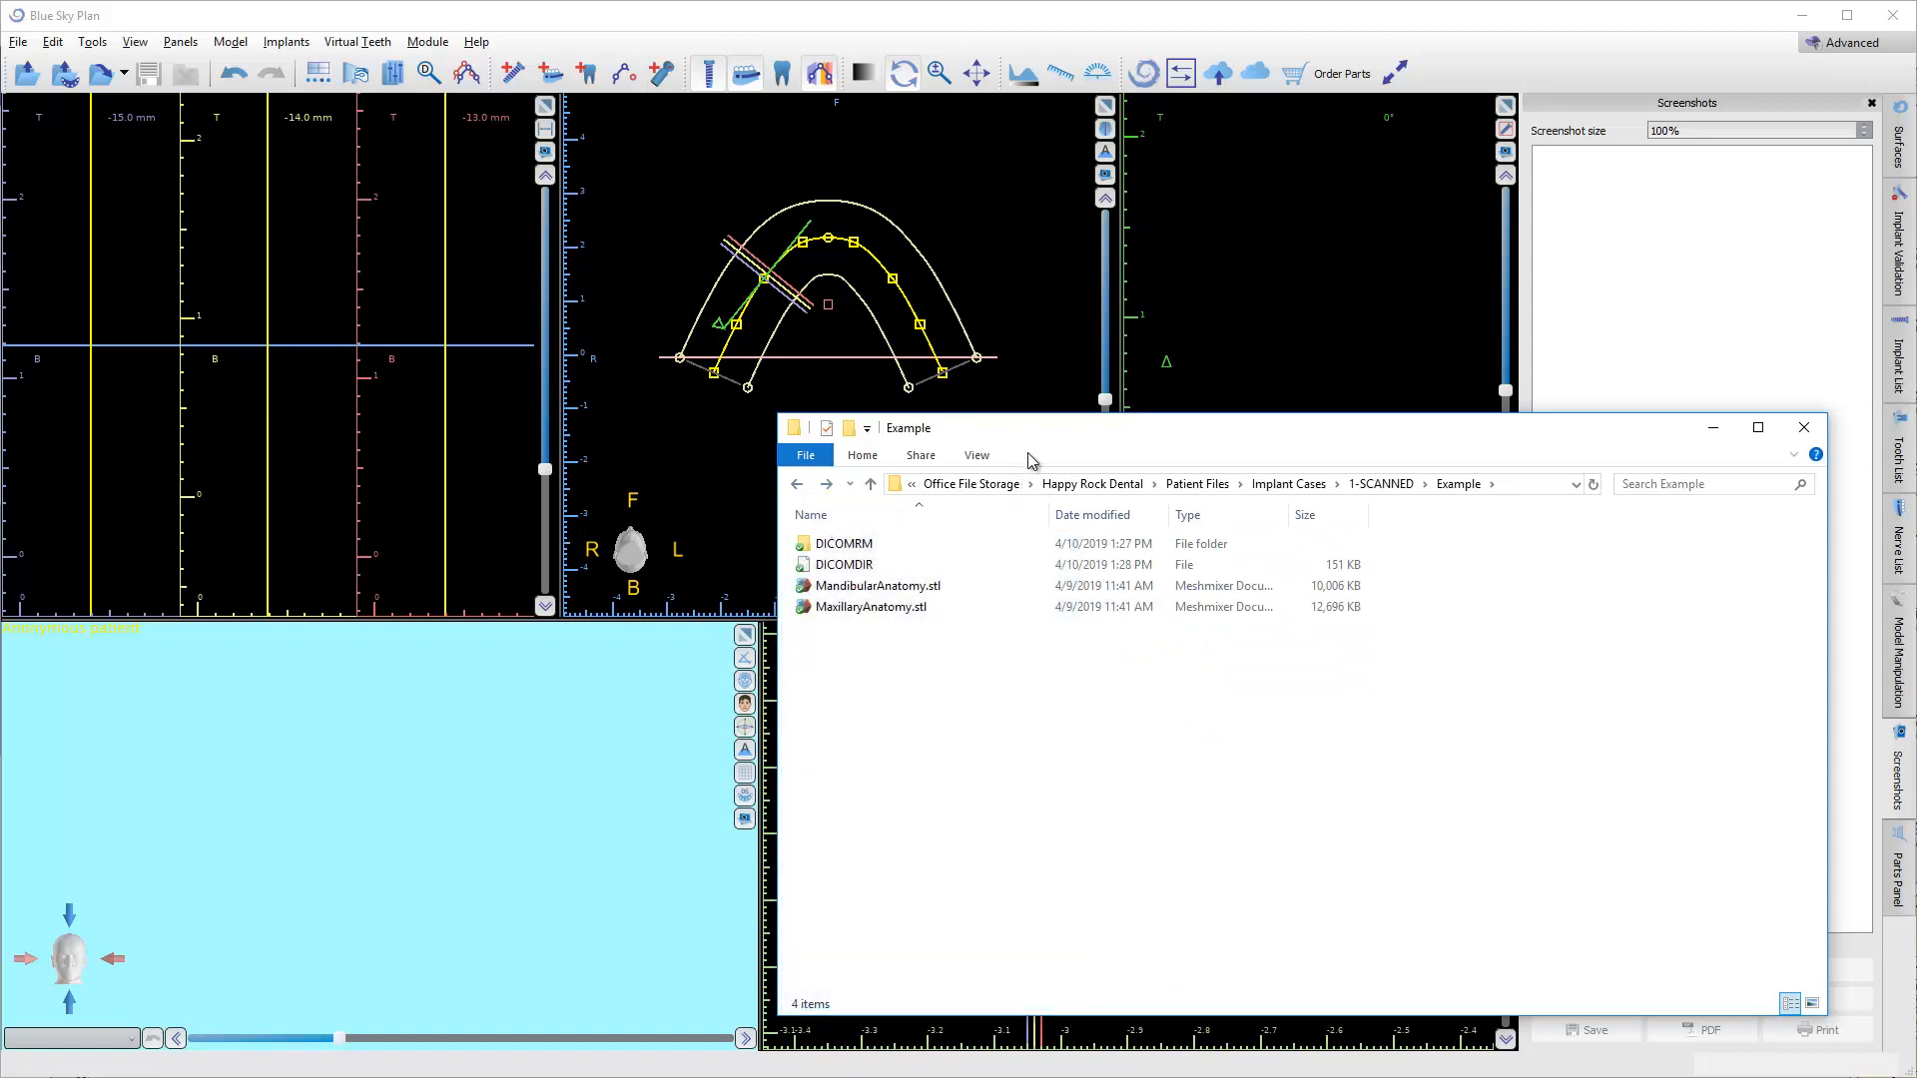
# Load the DICOMRM folder from the Example folder into Blue Sky Plan and accept the found CT series.
pyautogui.moveTo(1031, 437); pyautogui.dragTo(1218, 450)
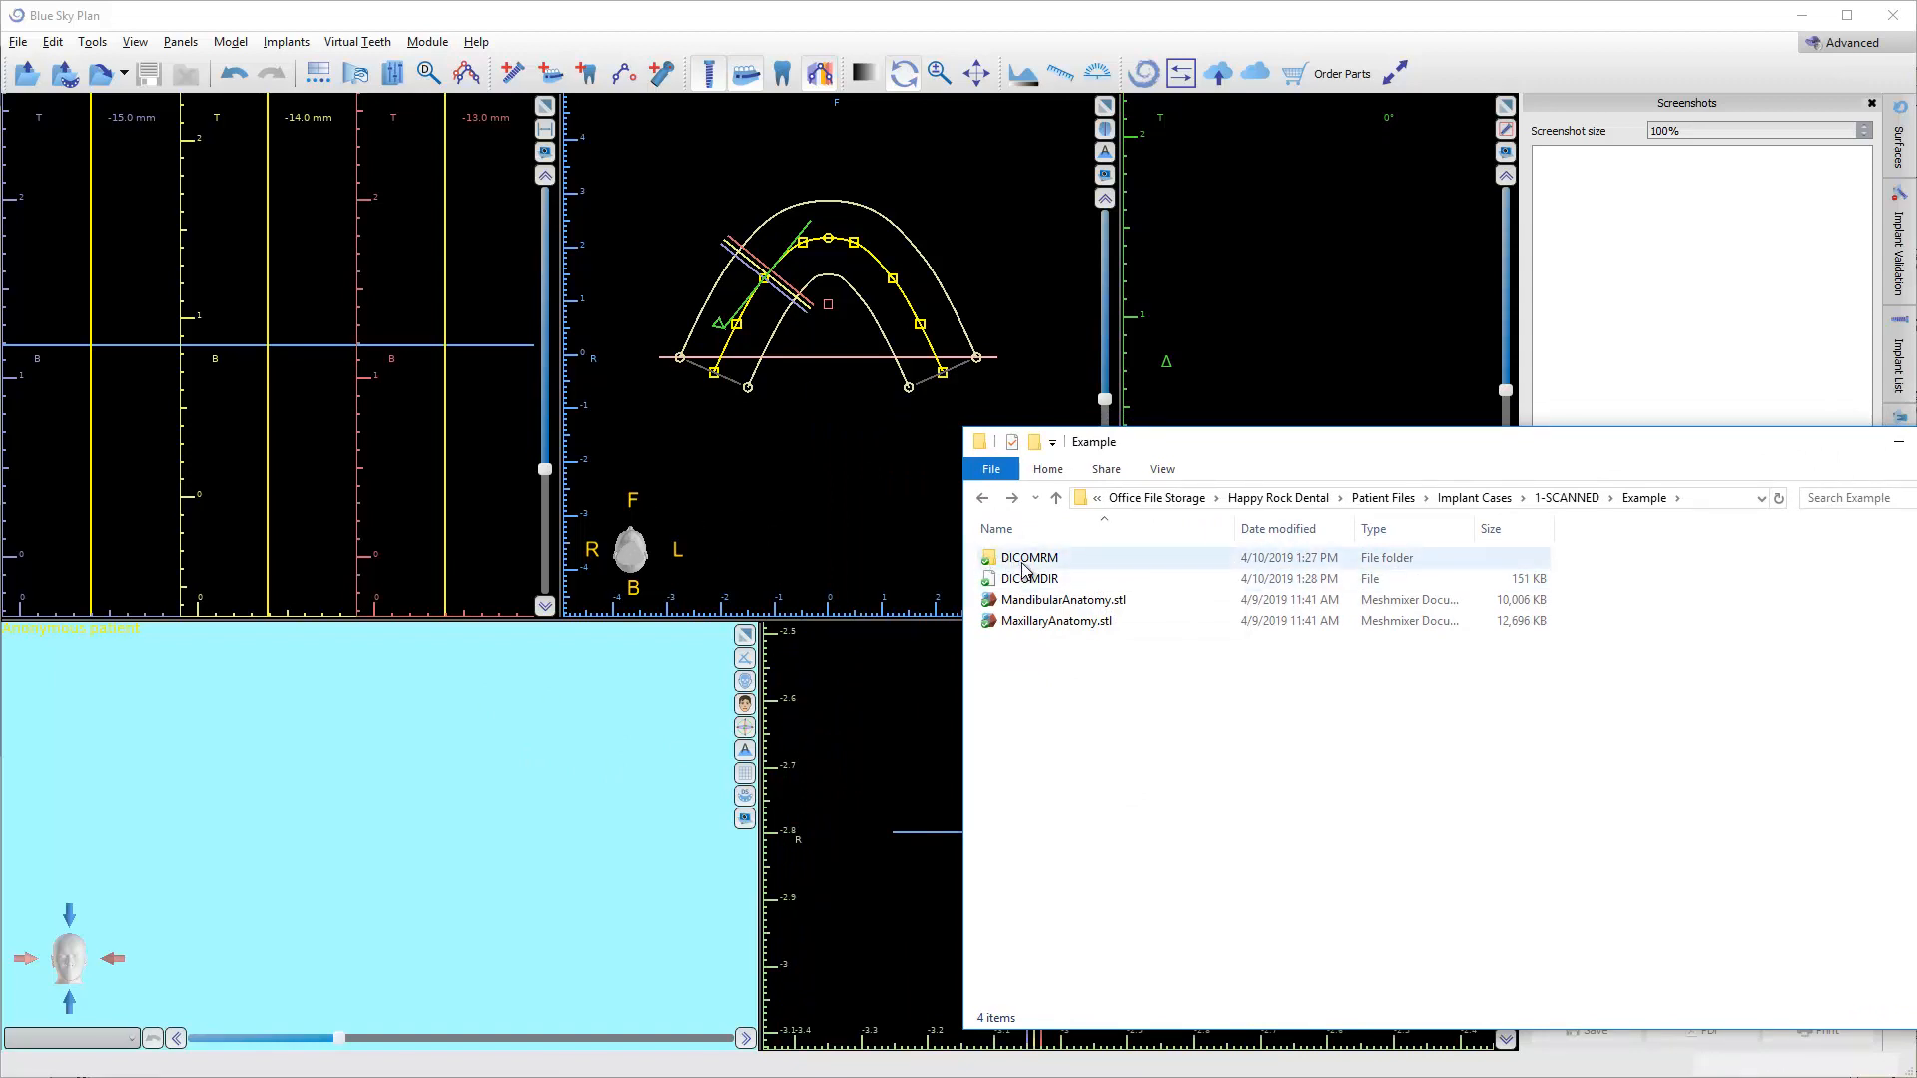
pyautogui.moveTo(1033, 587); pyautogui.dragTo(562, 729)
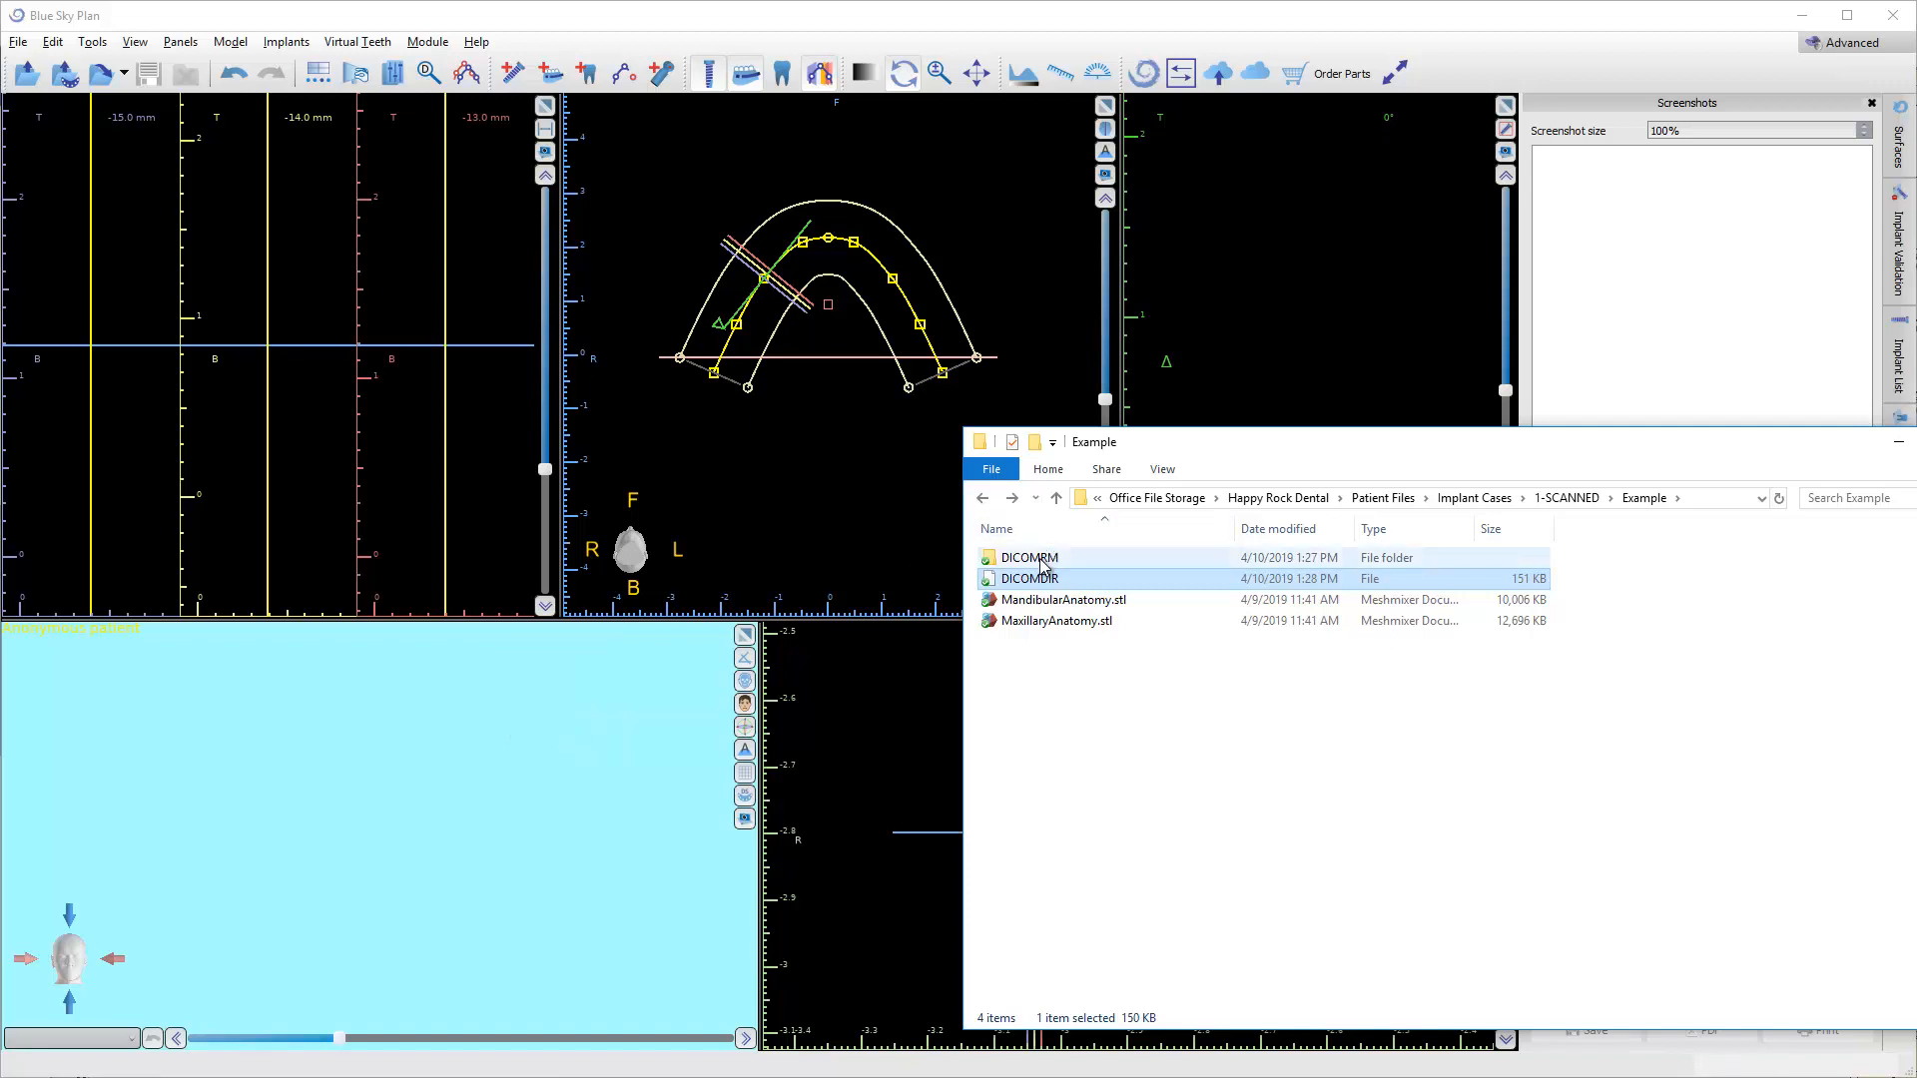
pyautogui.moveTo(1029, 558)
pyautogui.mouseDown()
pyautogui.moveTo(744, 659)
pyautogui.moveTo(654, 714)
pyautogui.moveTo(1033, 560)
pyautogui.mouseUp()
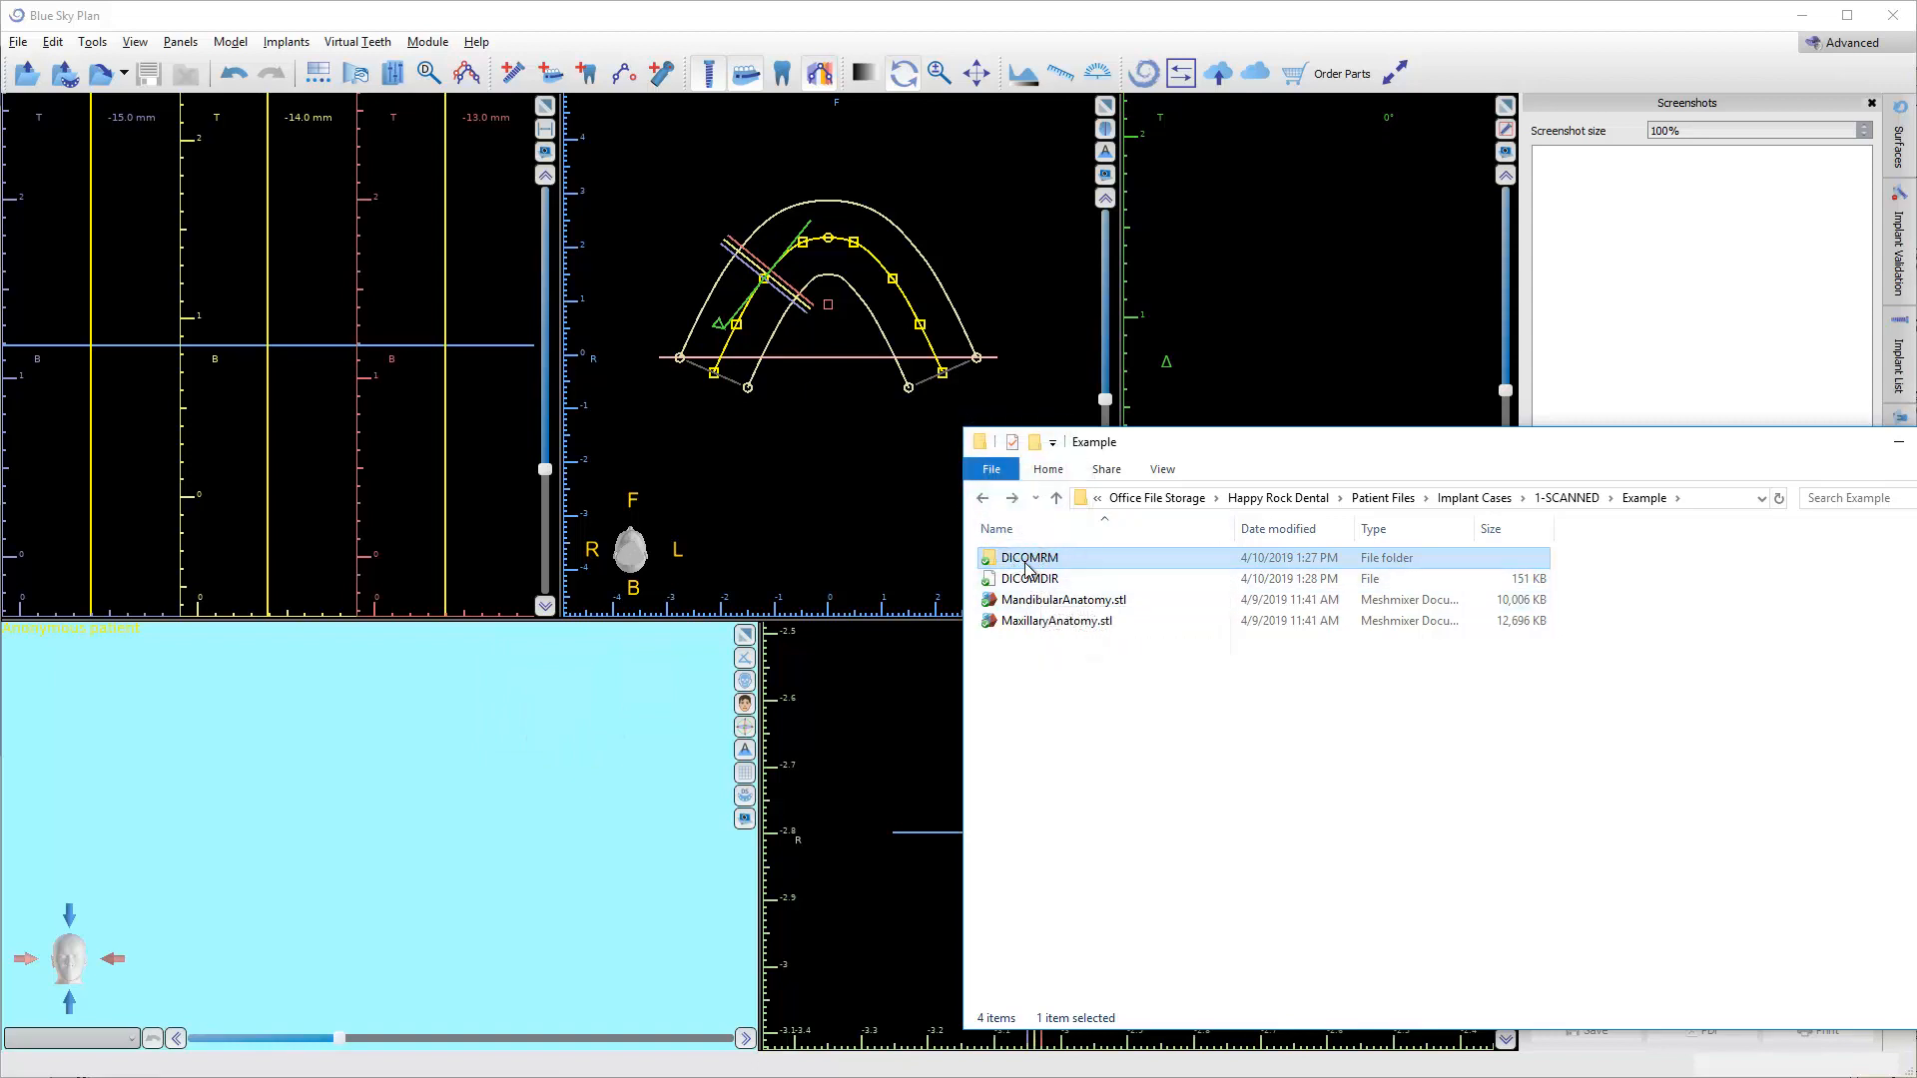
pyautogui.moveTo(1033, 563); pyautogui.dragTo(590, 738)
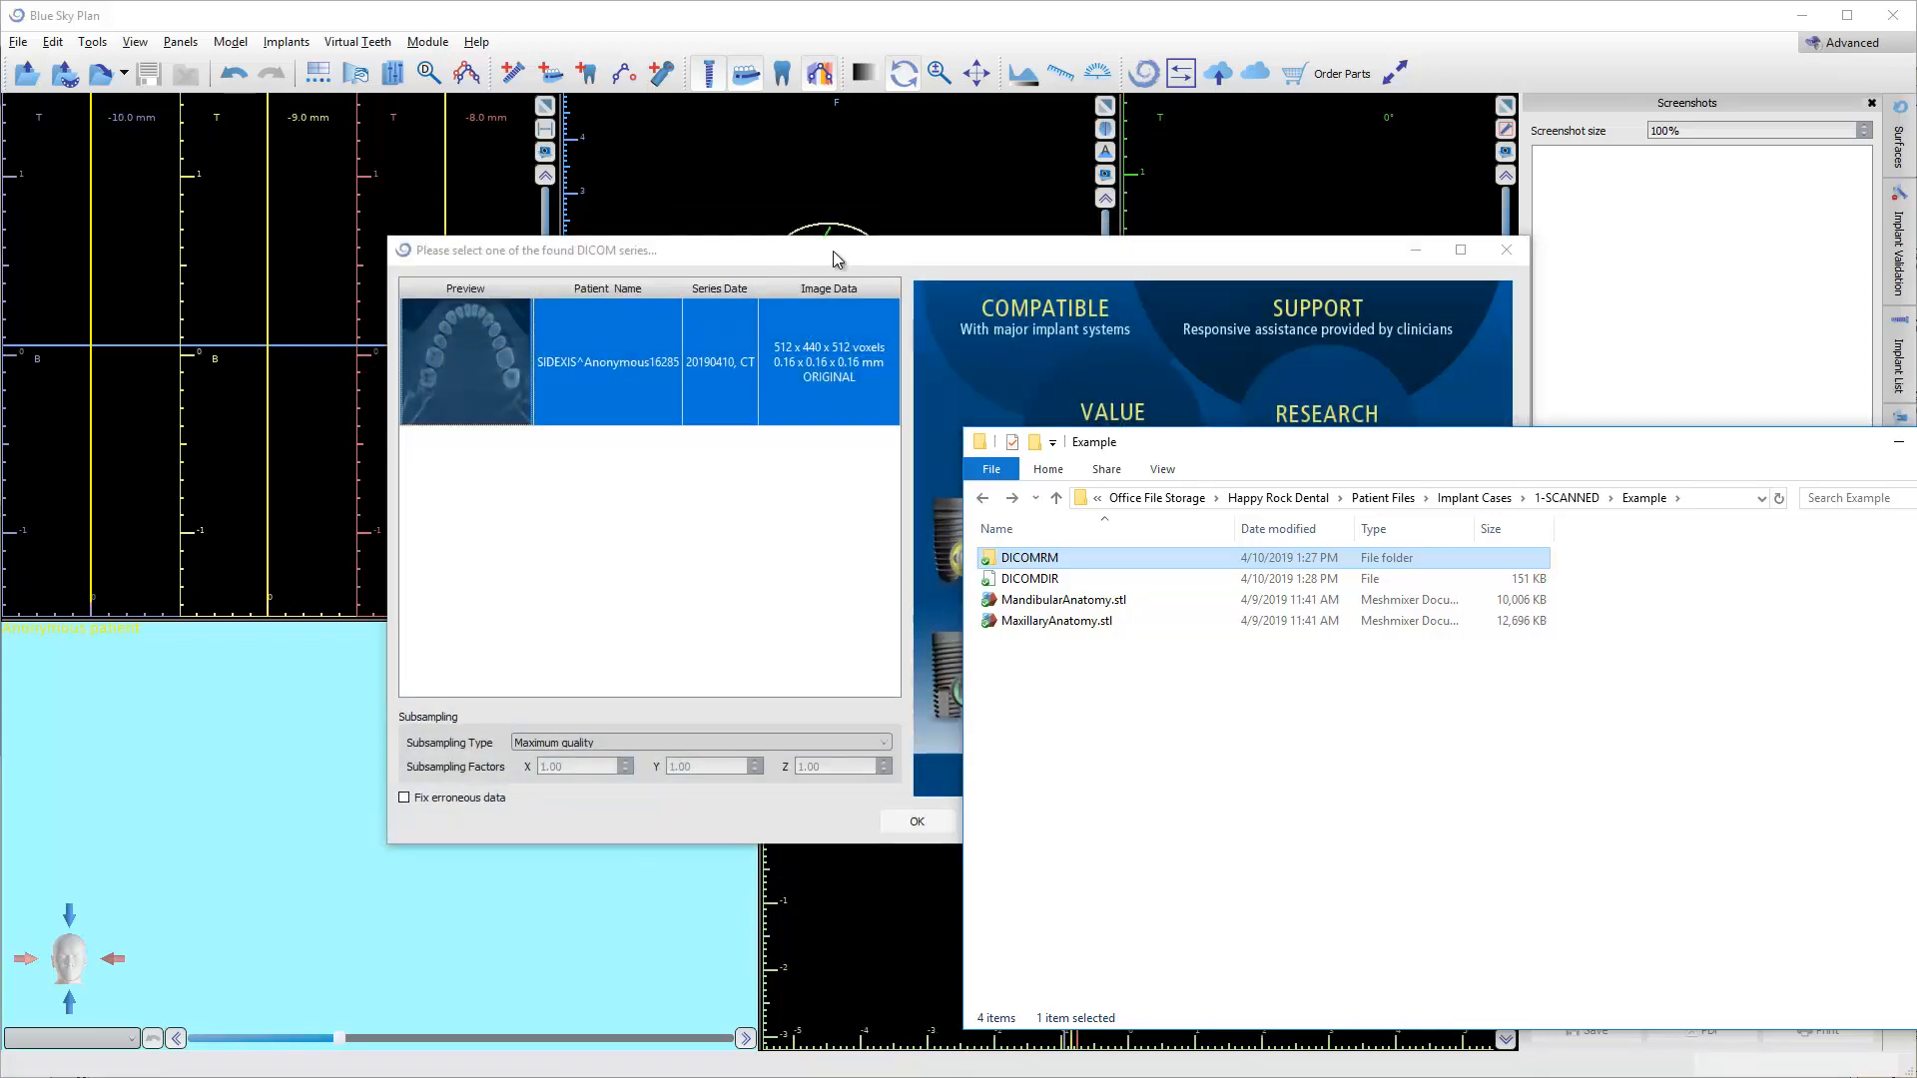
pyautogui.click(833, 249)
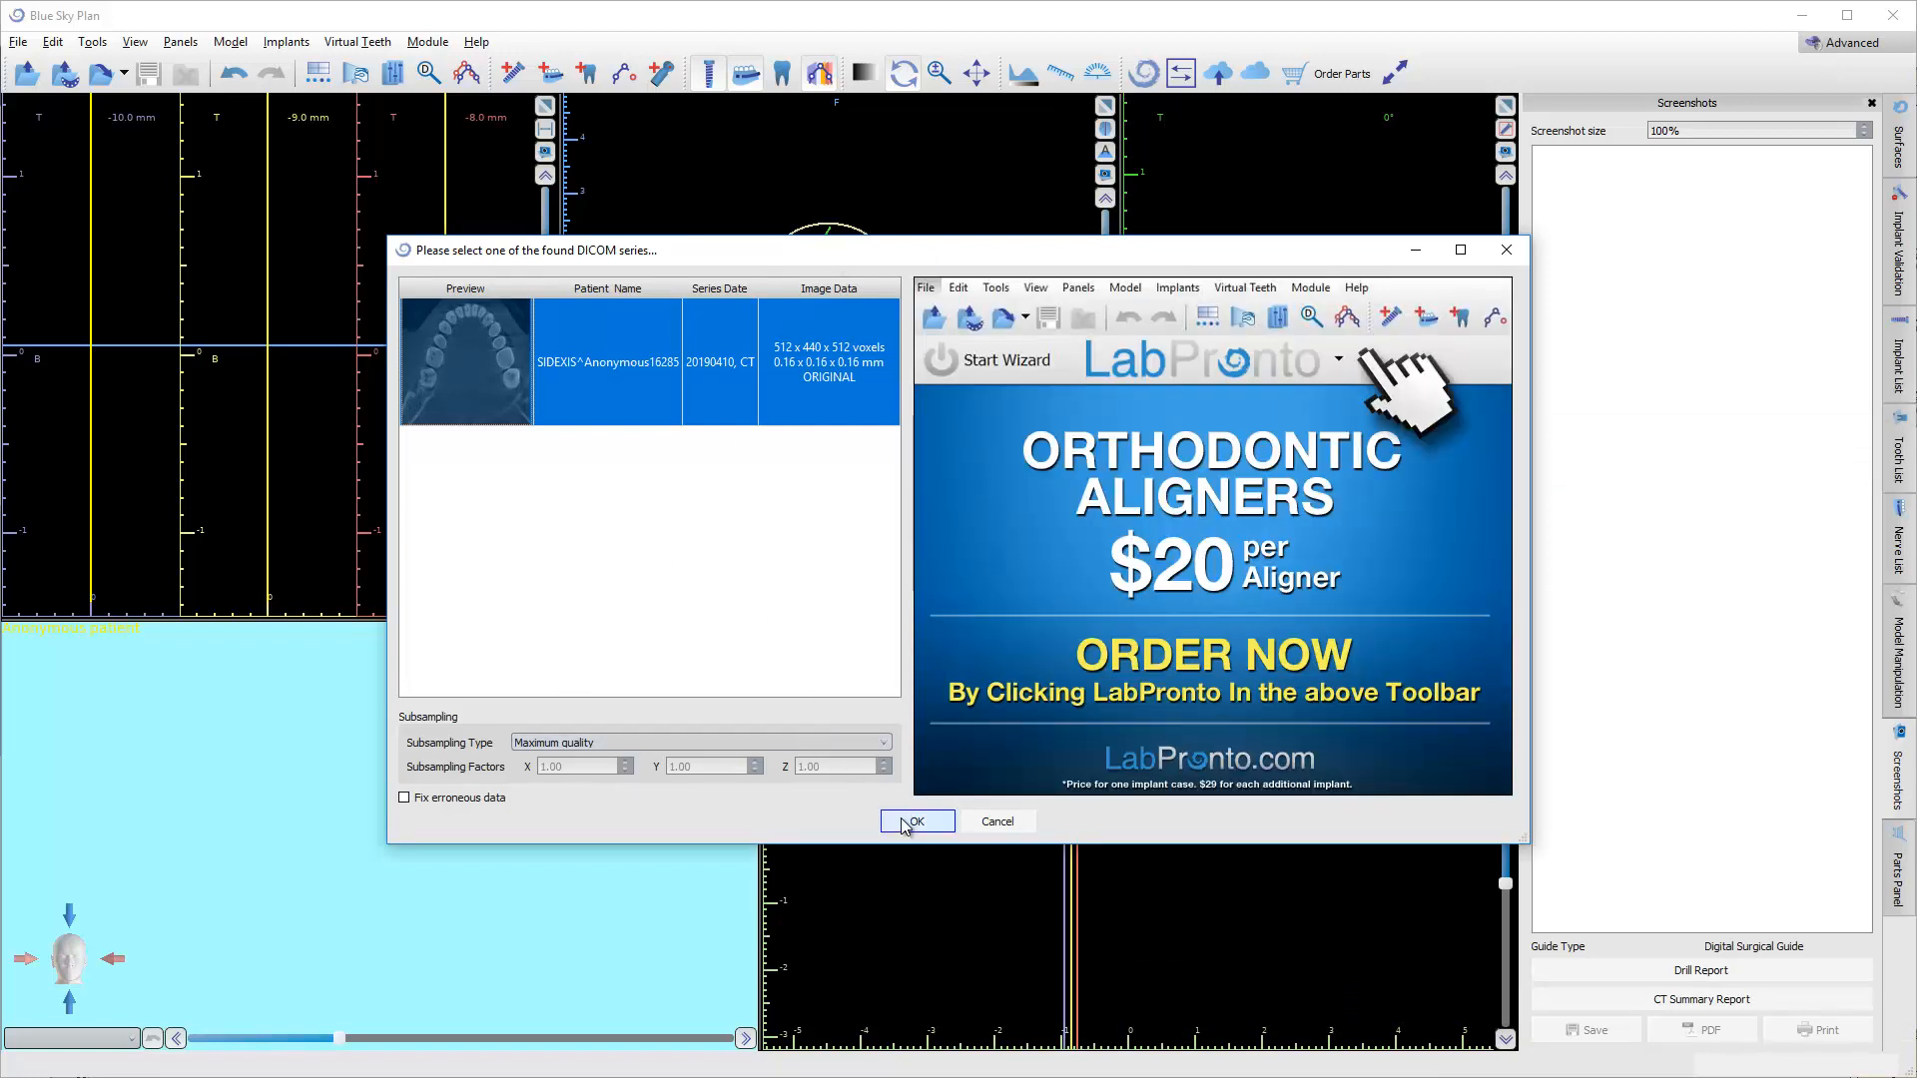
pyautogui.click(905, 823)
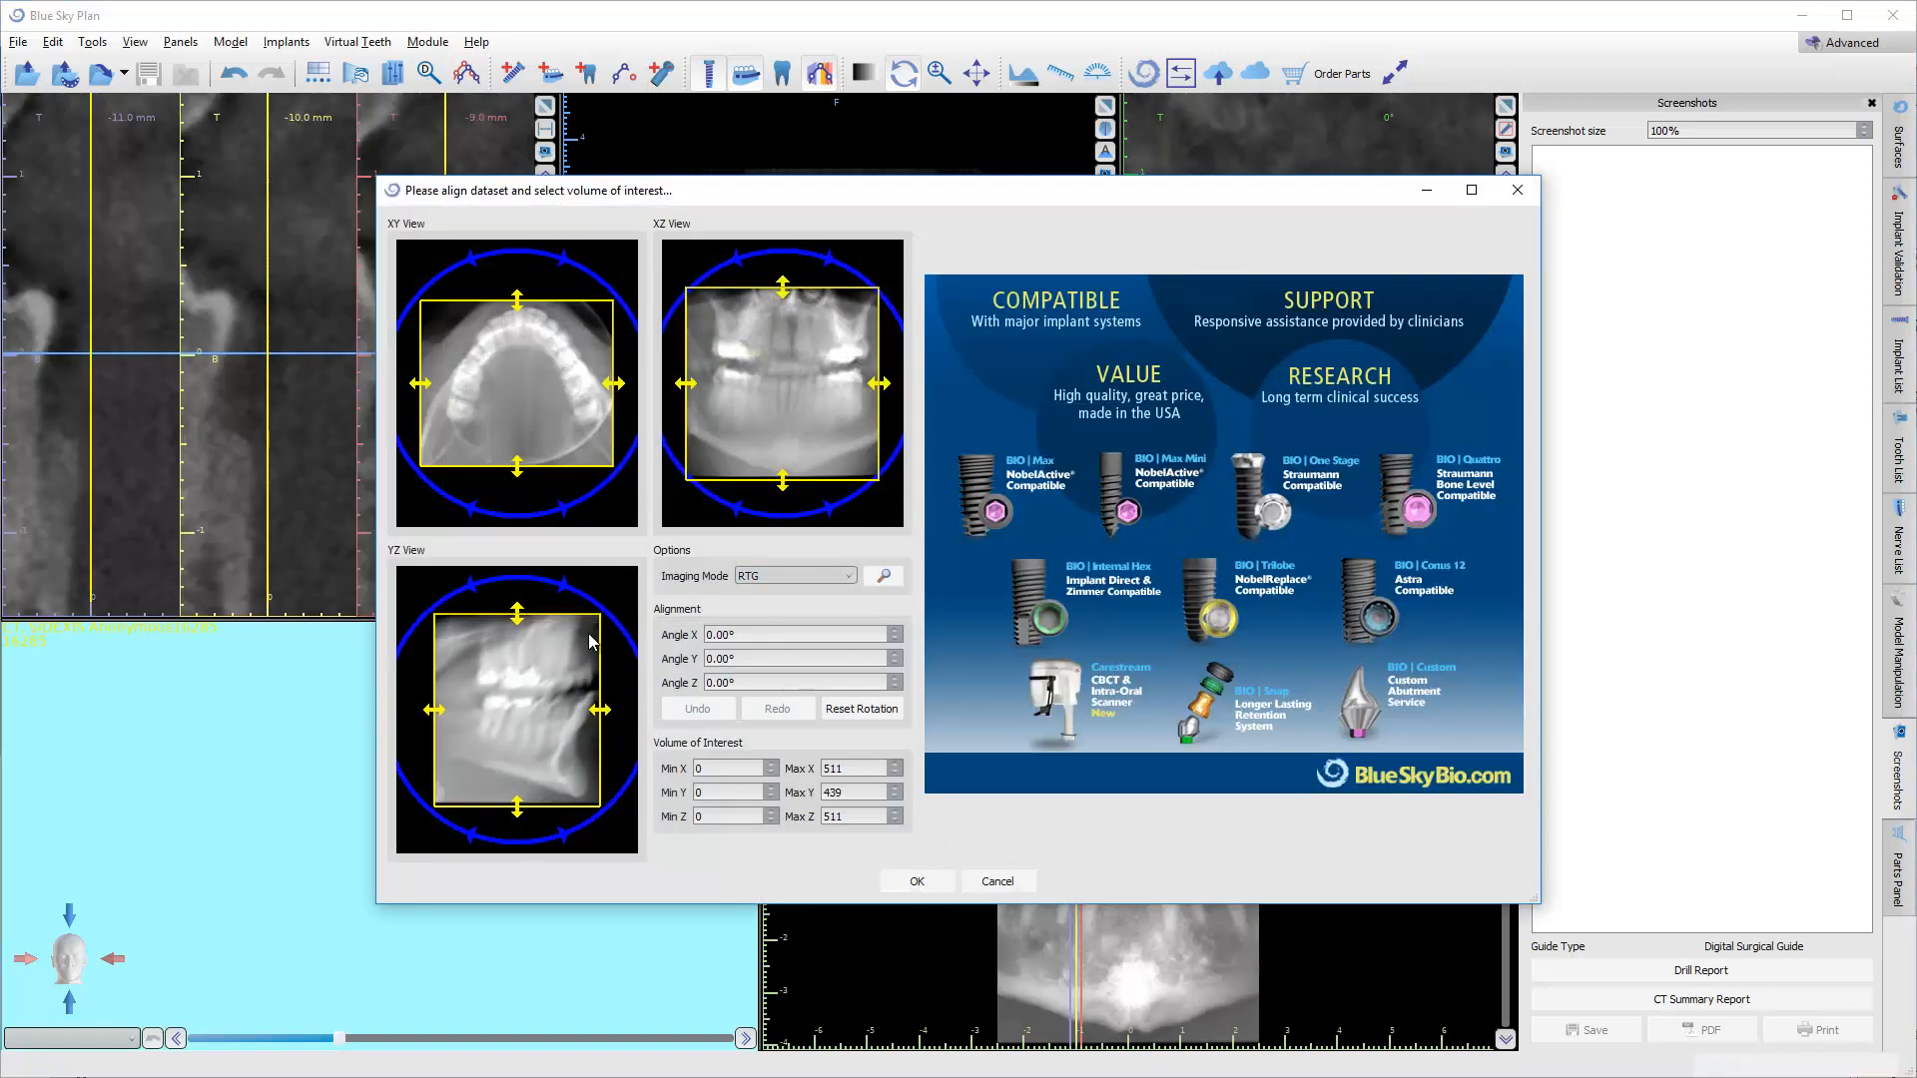
# Tilt the dataset slightly in the YZ view, crop the volume of interest to Min X 27, Max Y 409 and Min Z 21, and accept it.
pyautogui.moveTo(585, 603)
pyautogui.mouseDown()
pyautogui.moveTo(555, 577)
pyautogui.moveTo(606, 639)
pyautogui.moveTo(591, 627)
pyautogui.mouseUp()
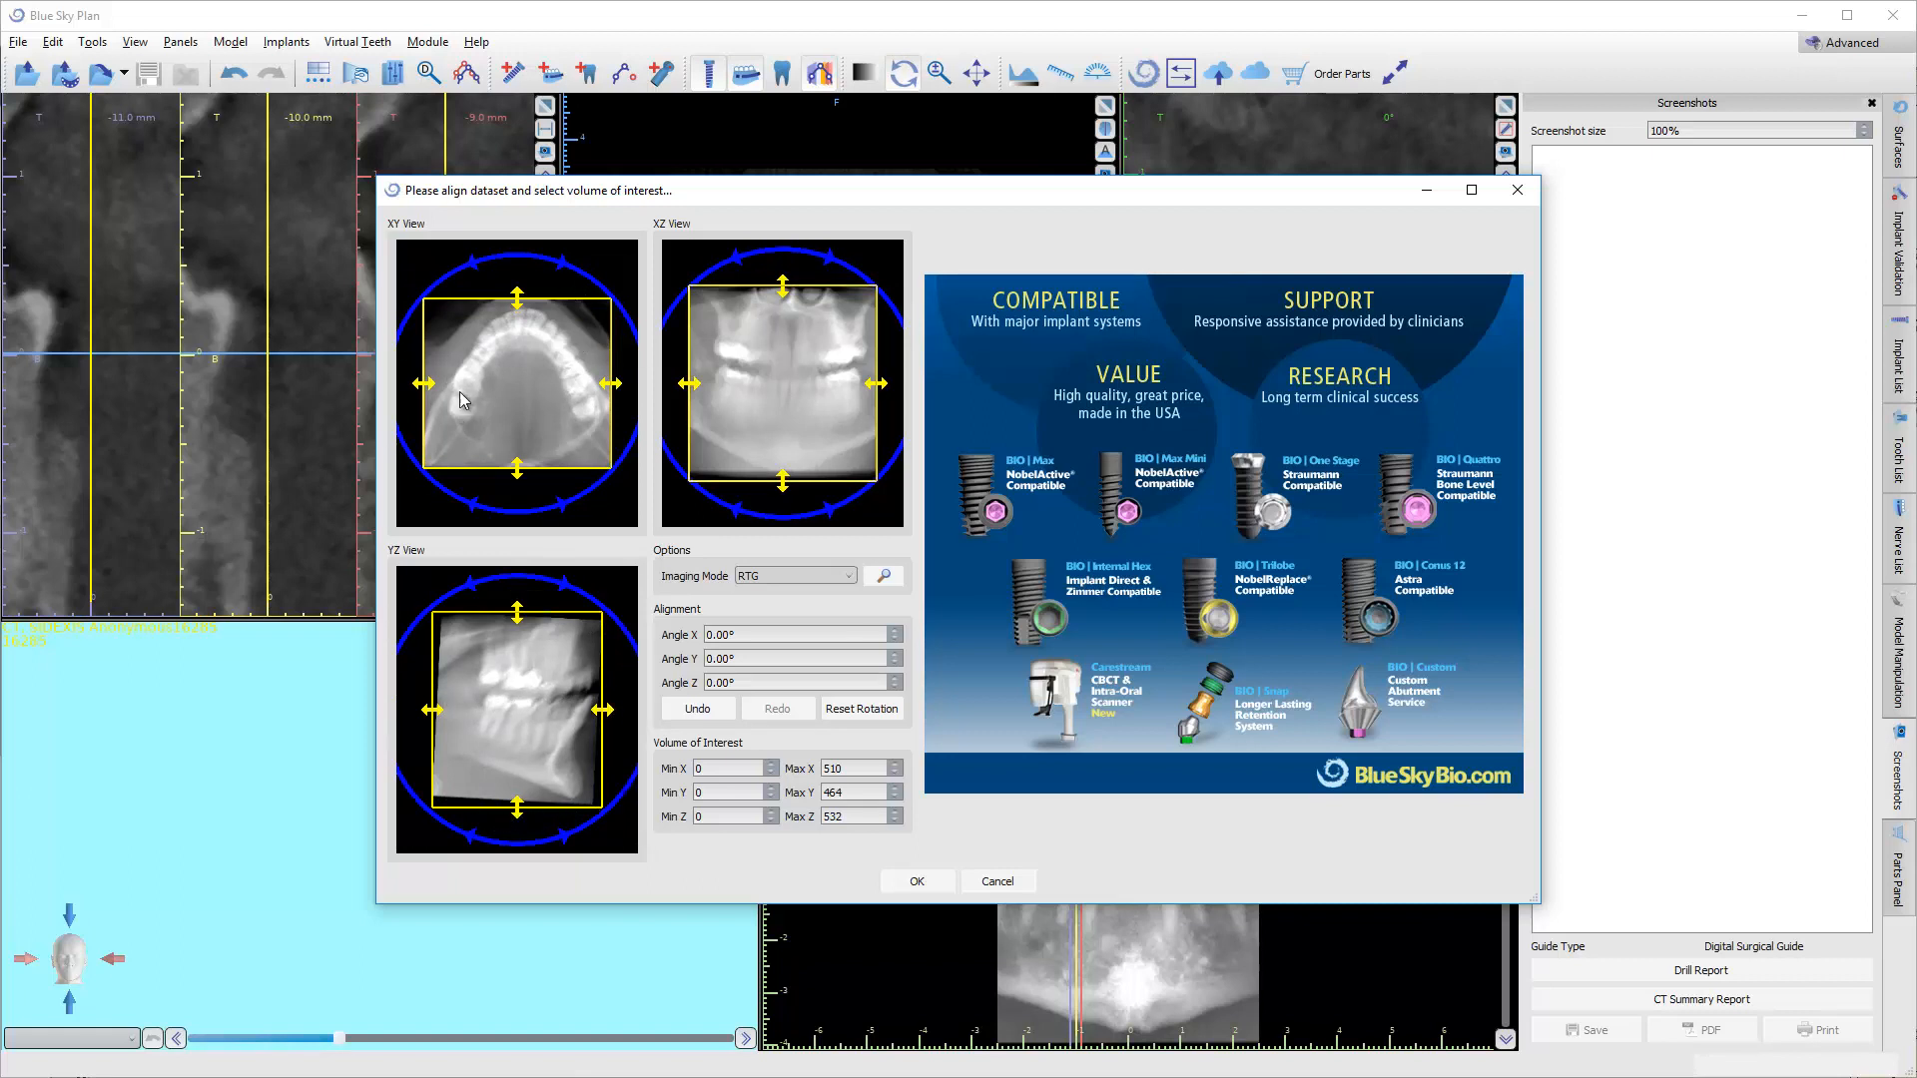
pyautogui.moveTo(423, 383); pyautogui.dragTo(433, 383)
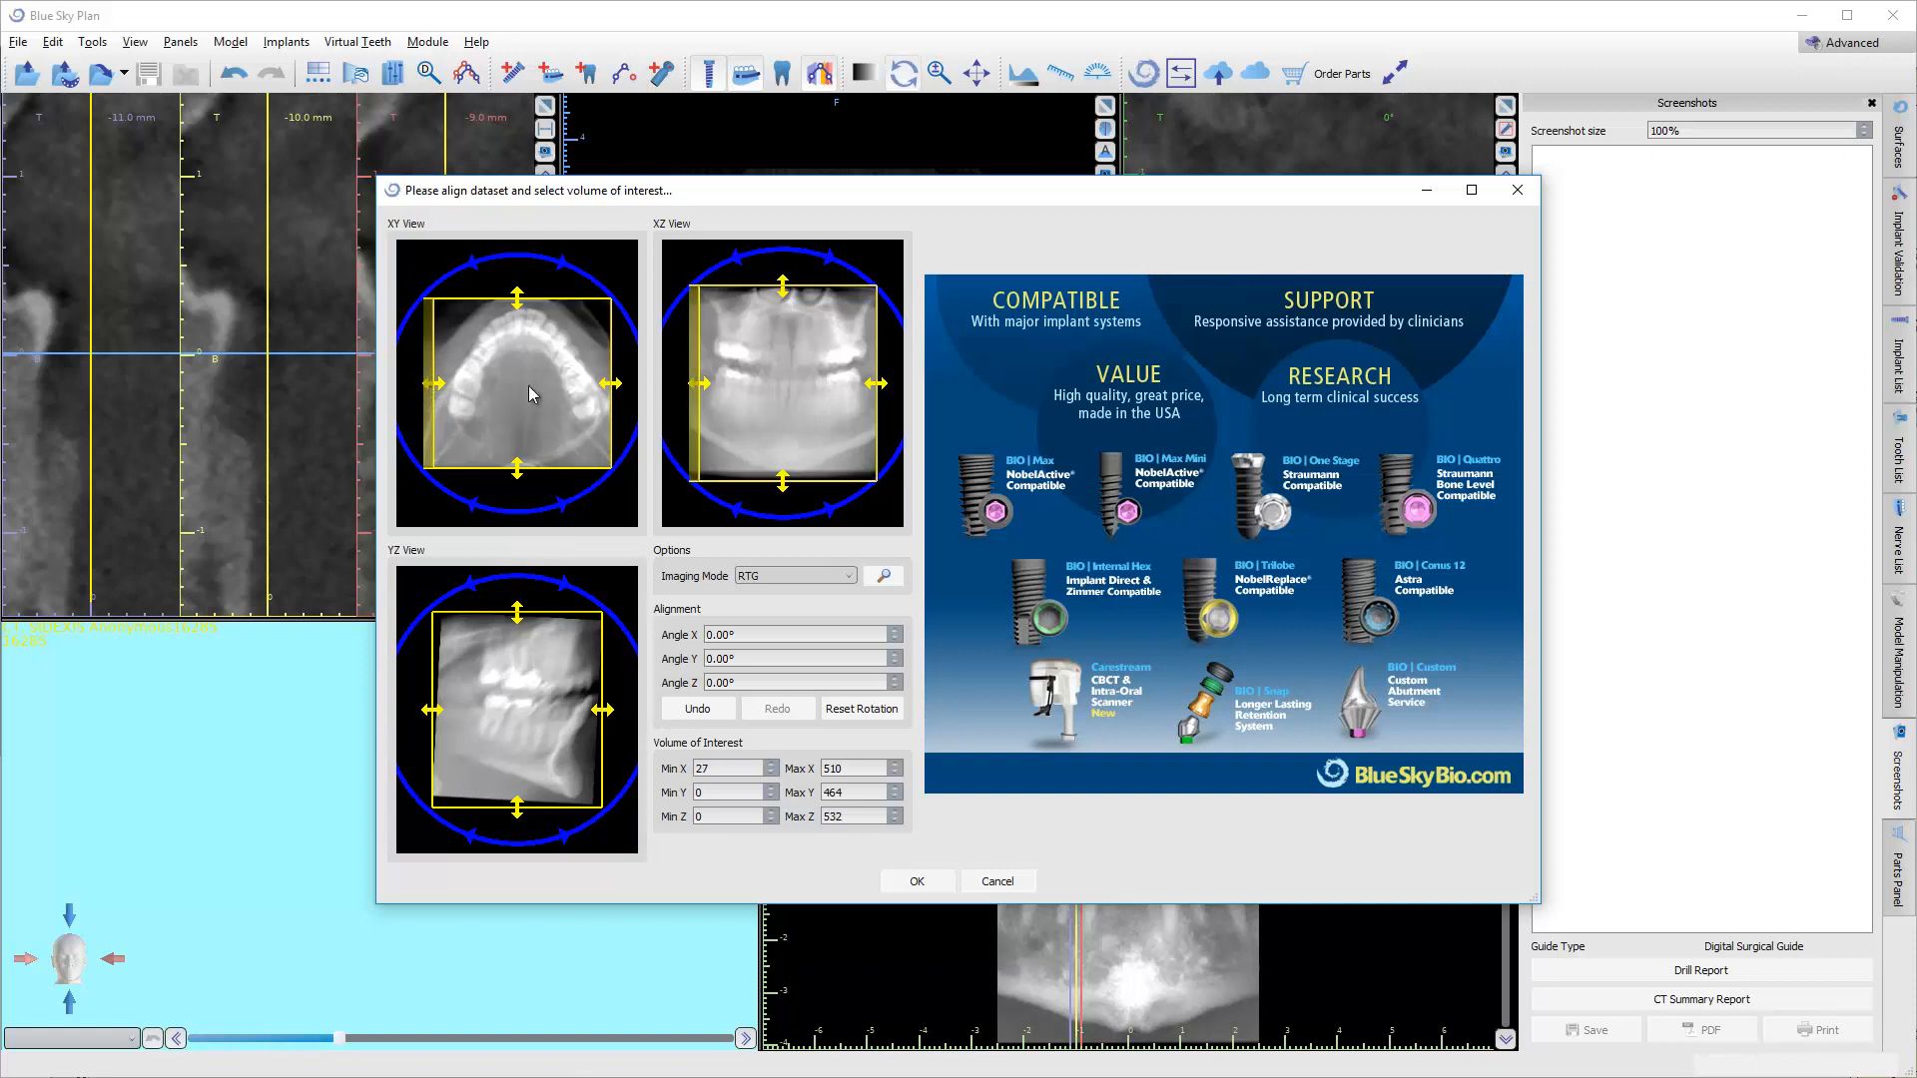
pyautogui.moveTo(519, 466); pyautogui.dragTo(518, 447)
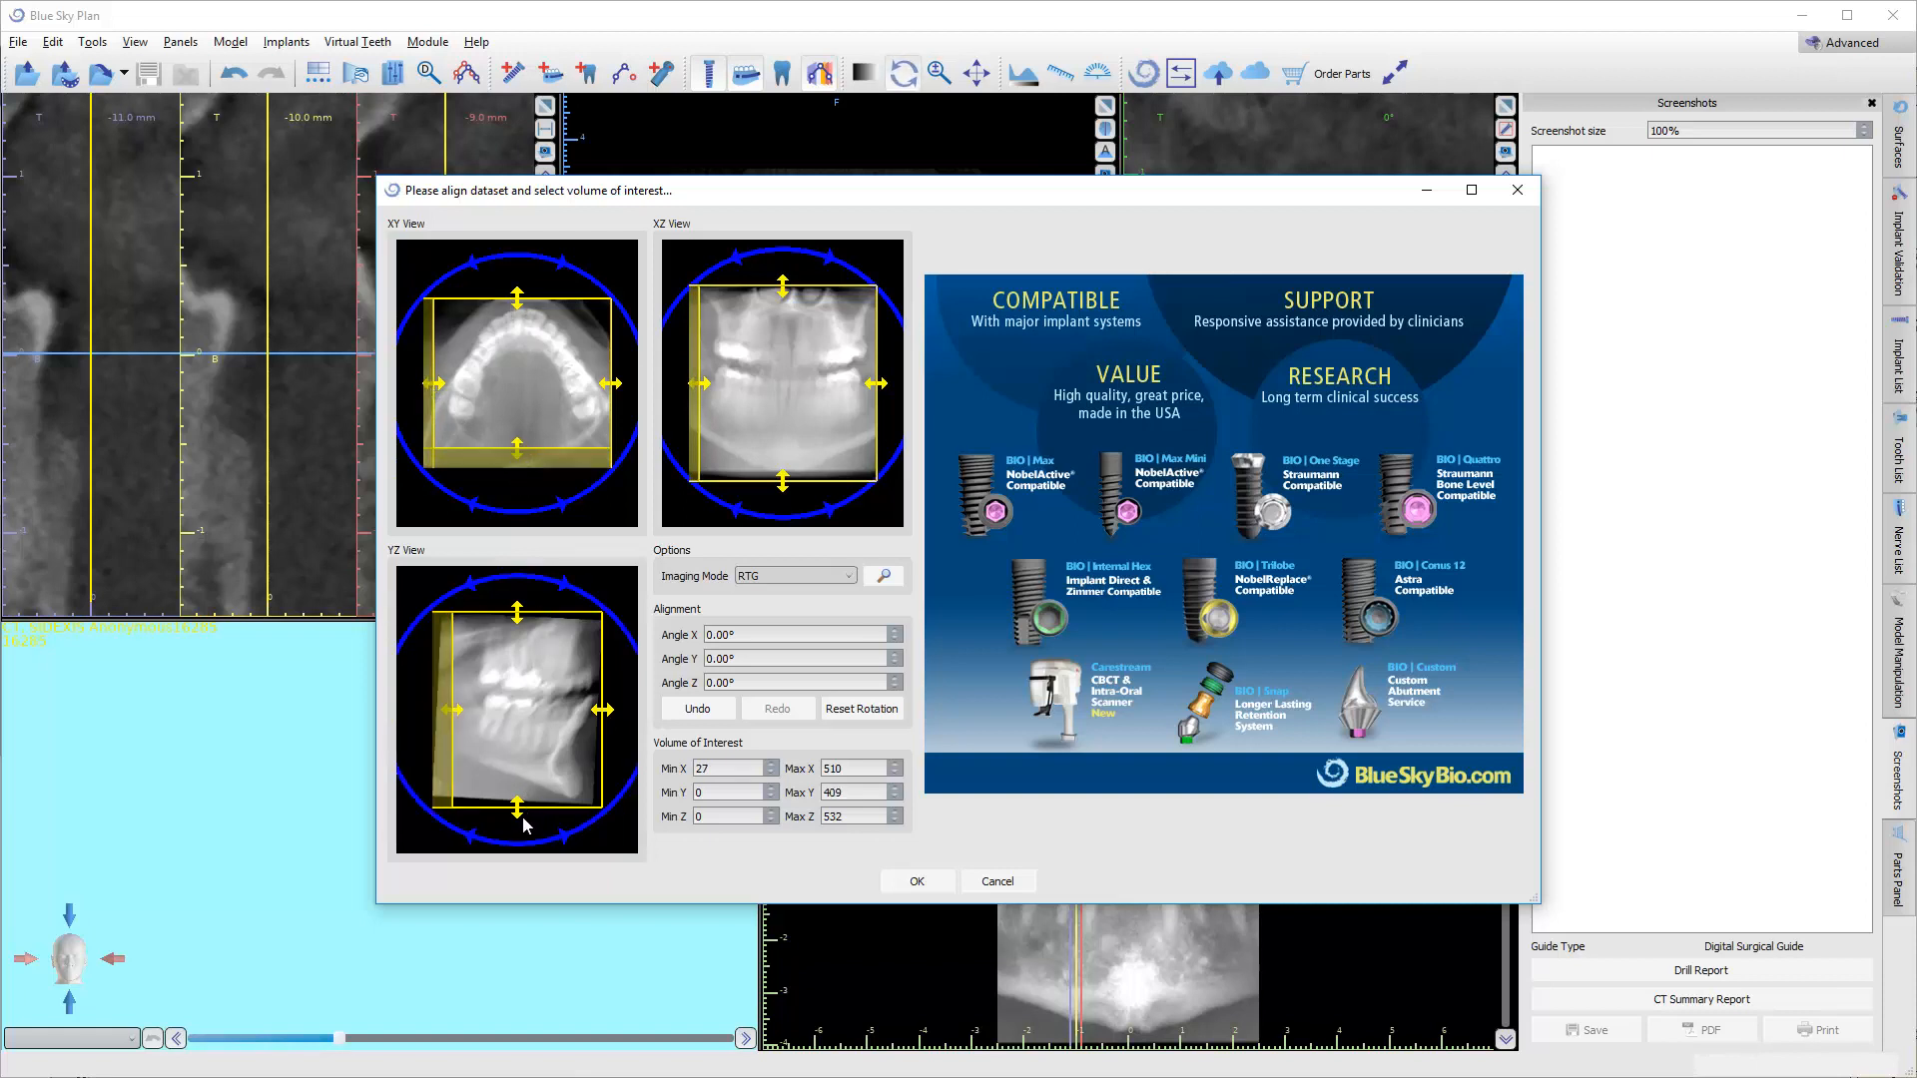
pyautogui.moveTo(519, 819); pyautogui.dragTo(518, 809)
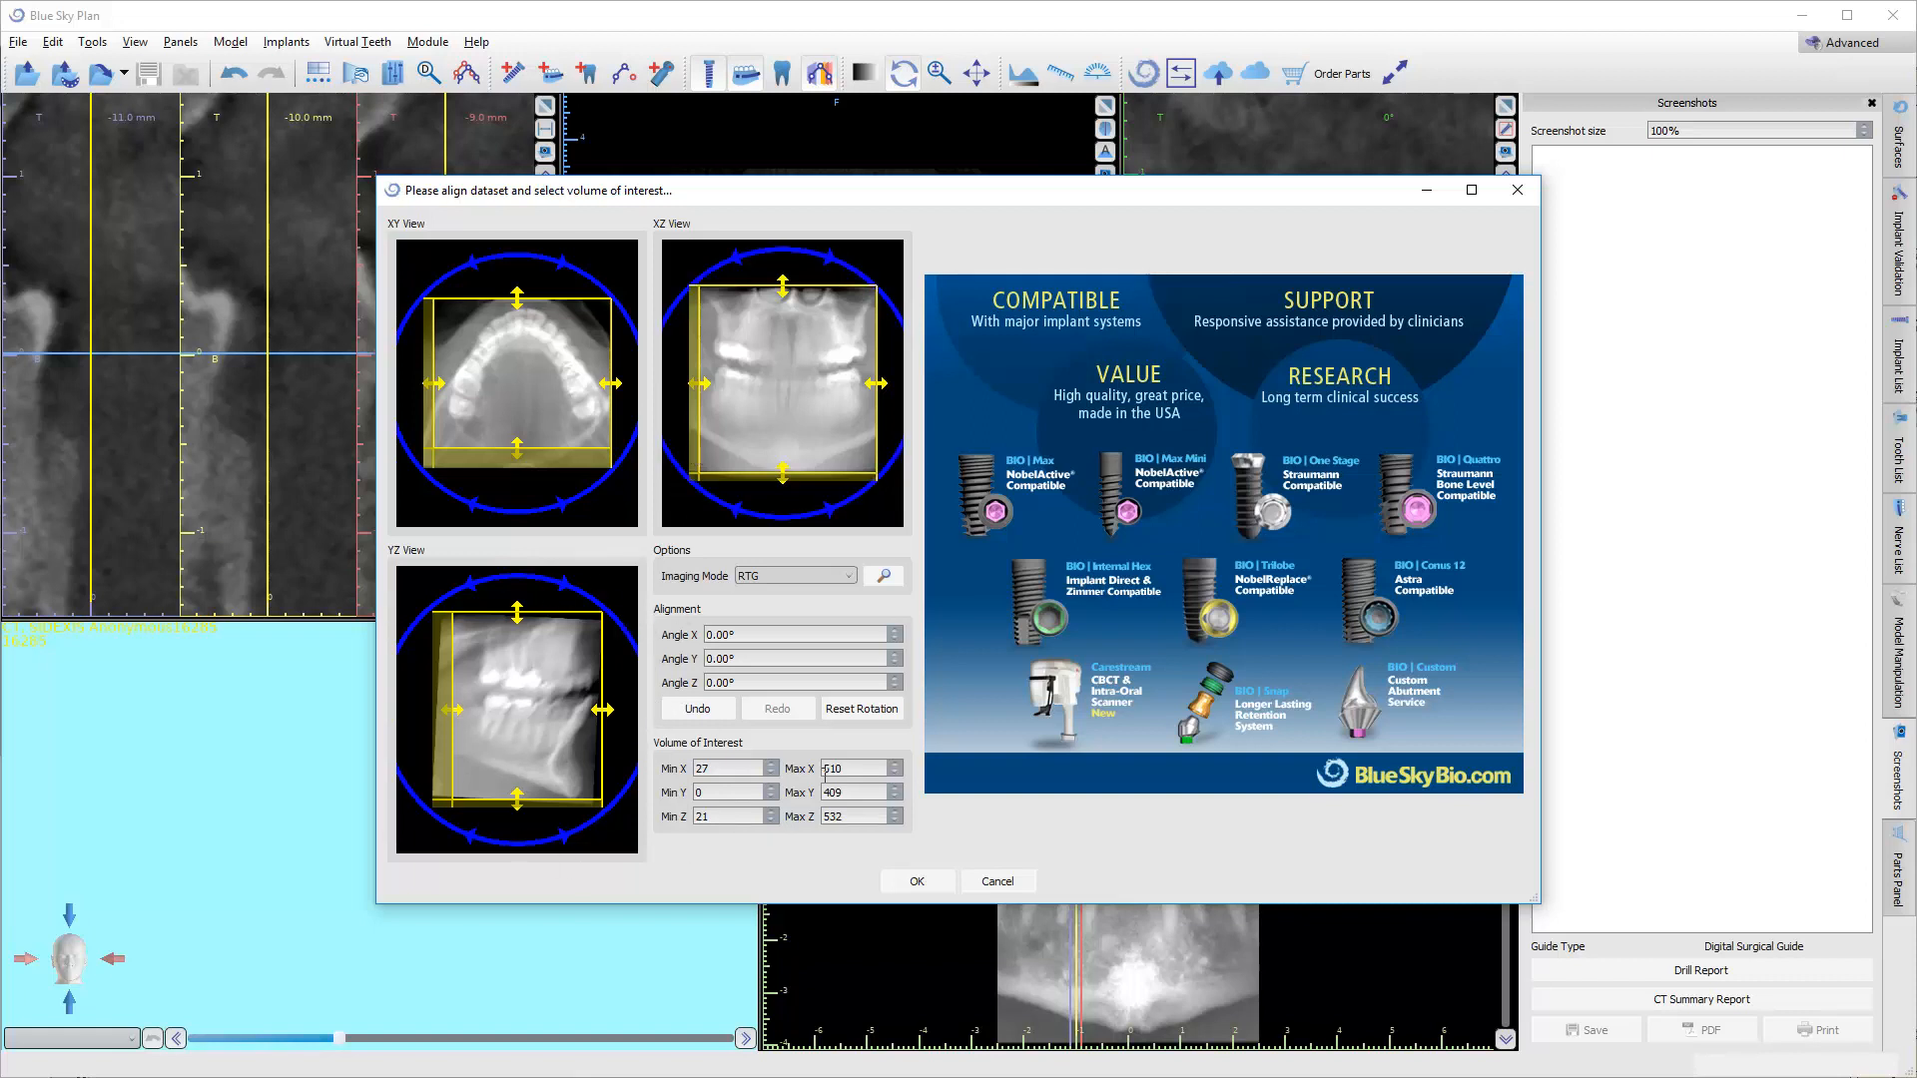
pyautogui.click(929, 892)
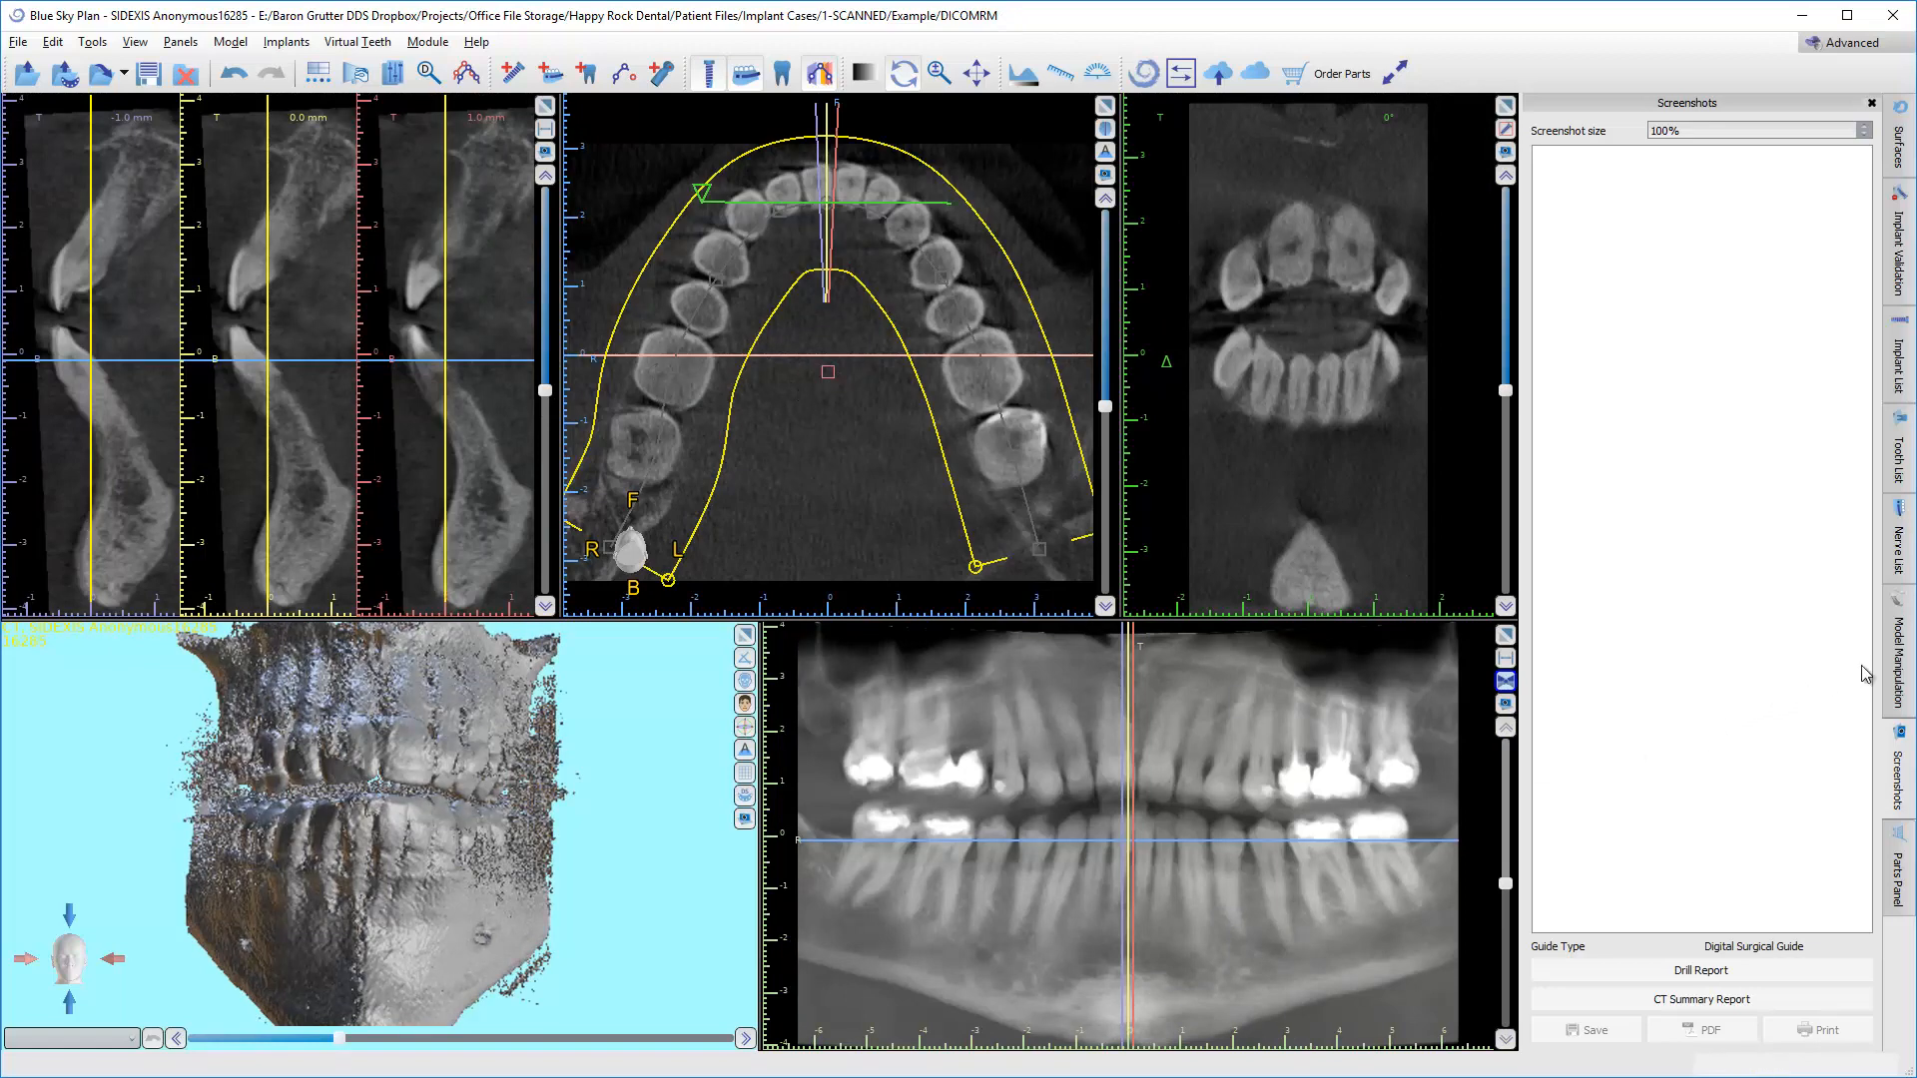
# Switch to the Example folder in File Explorer and try to import MaxillaryAnatomy.stl into the 3D view.
pyautogui.hotkey('alt', 'Tab')
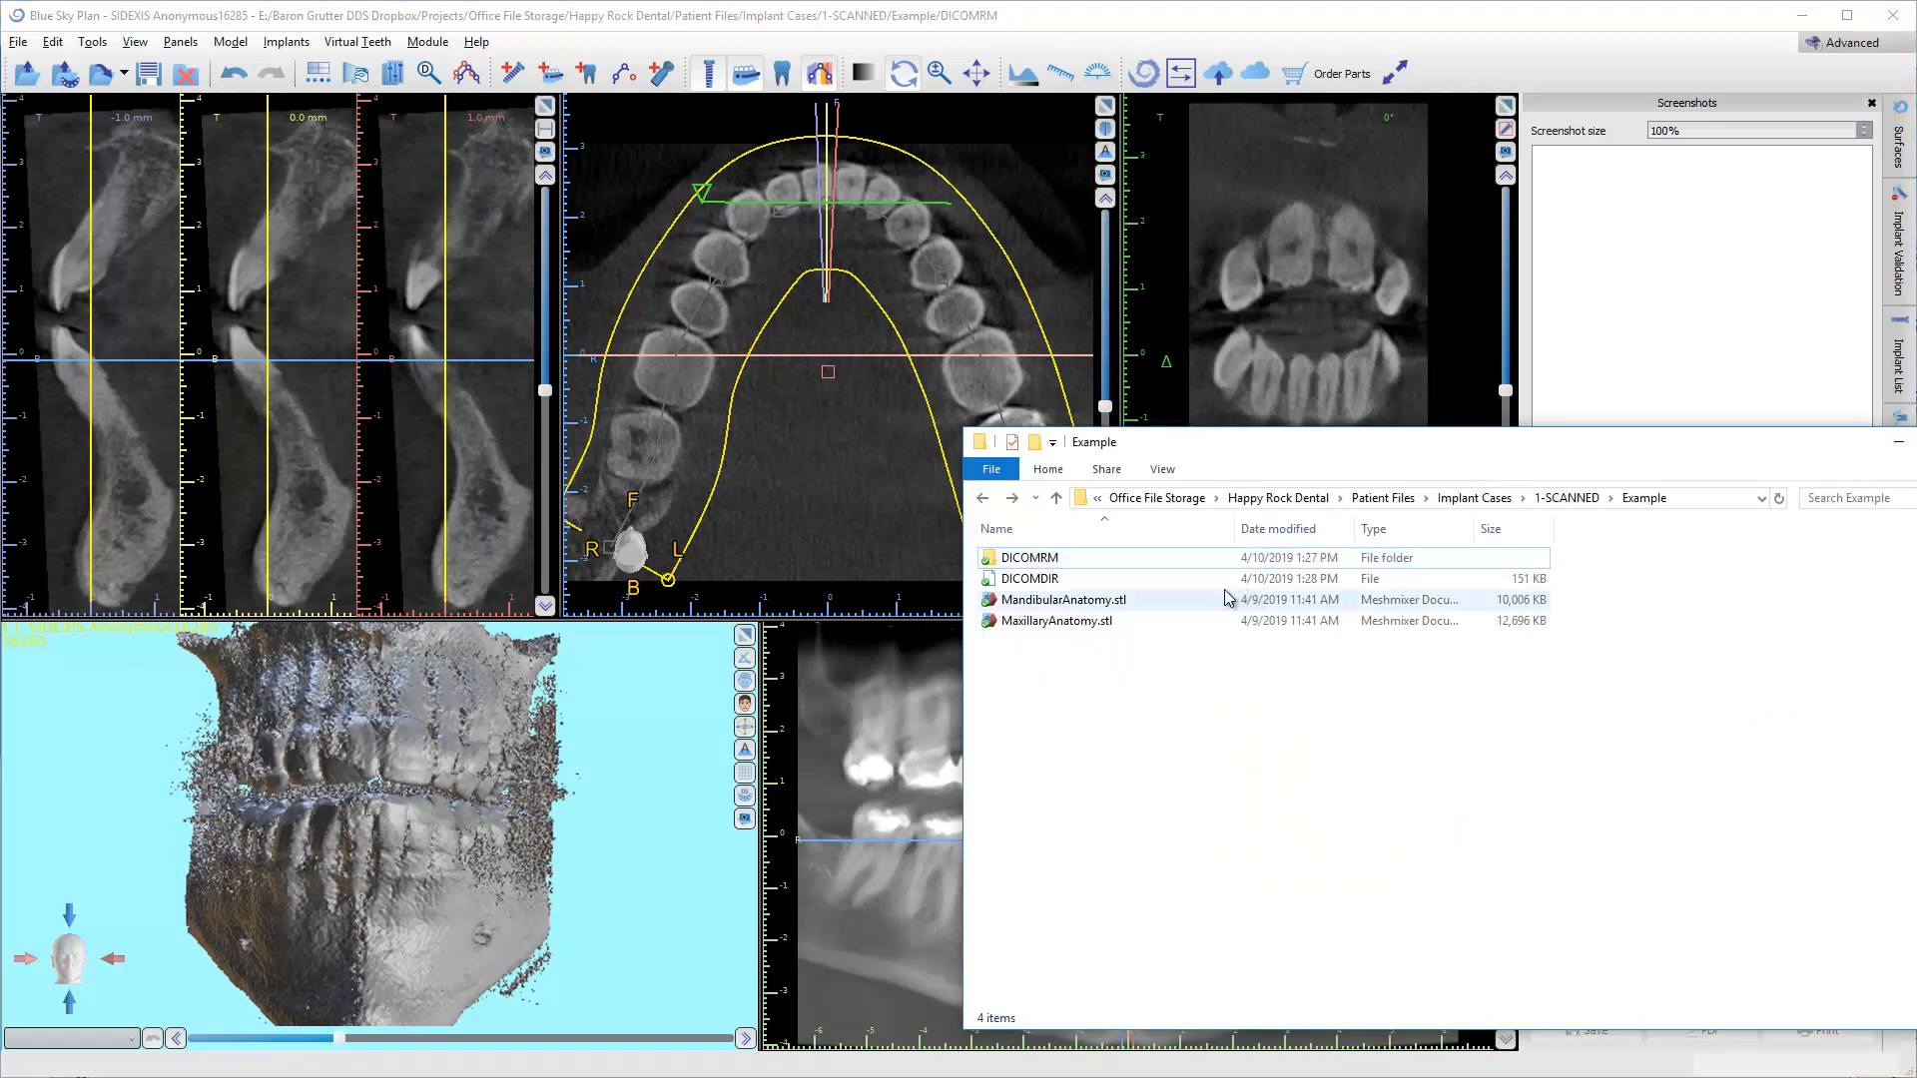
pyautogui.click(590, 747)
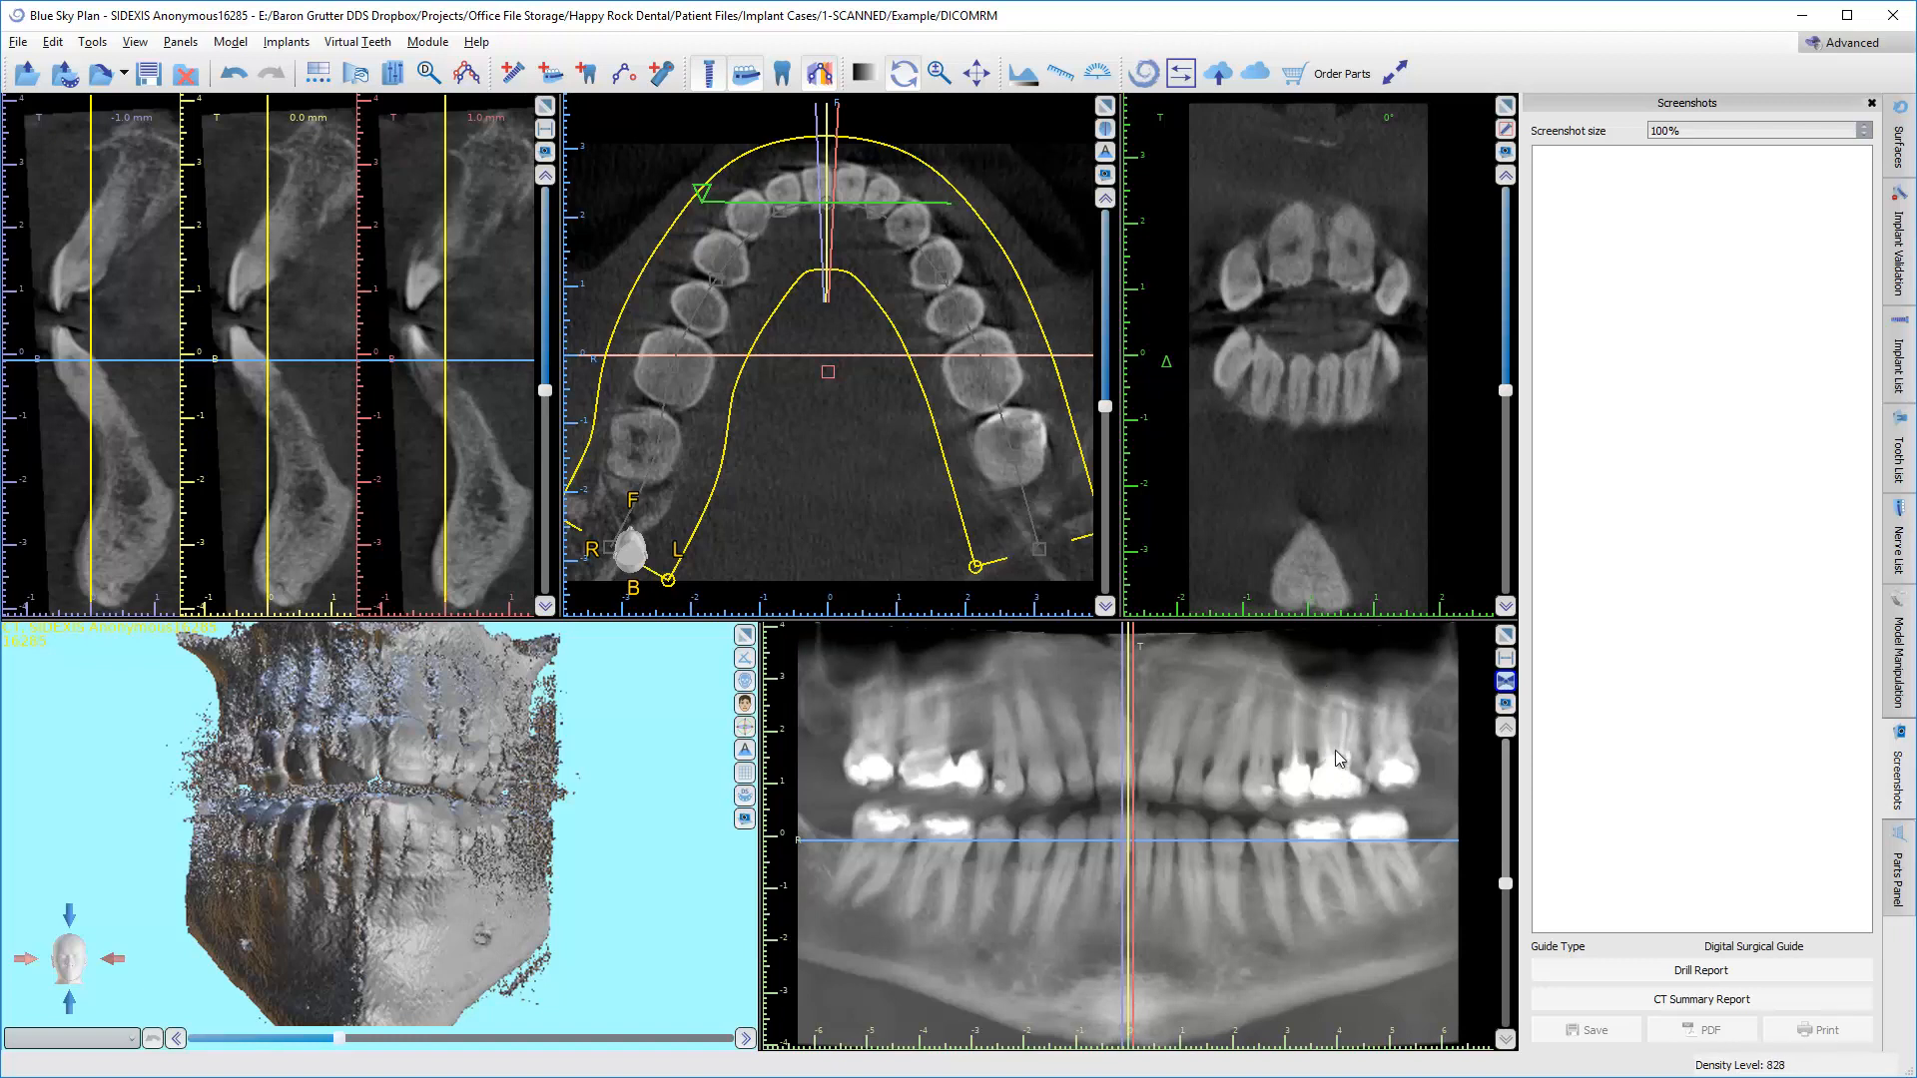
pyautogui.hotkey('alt', 'Tab')
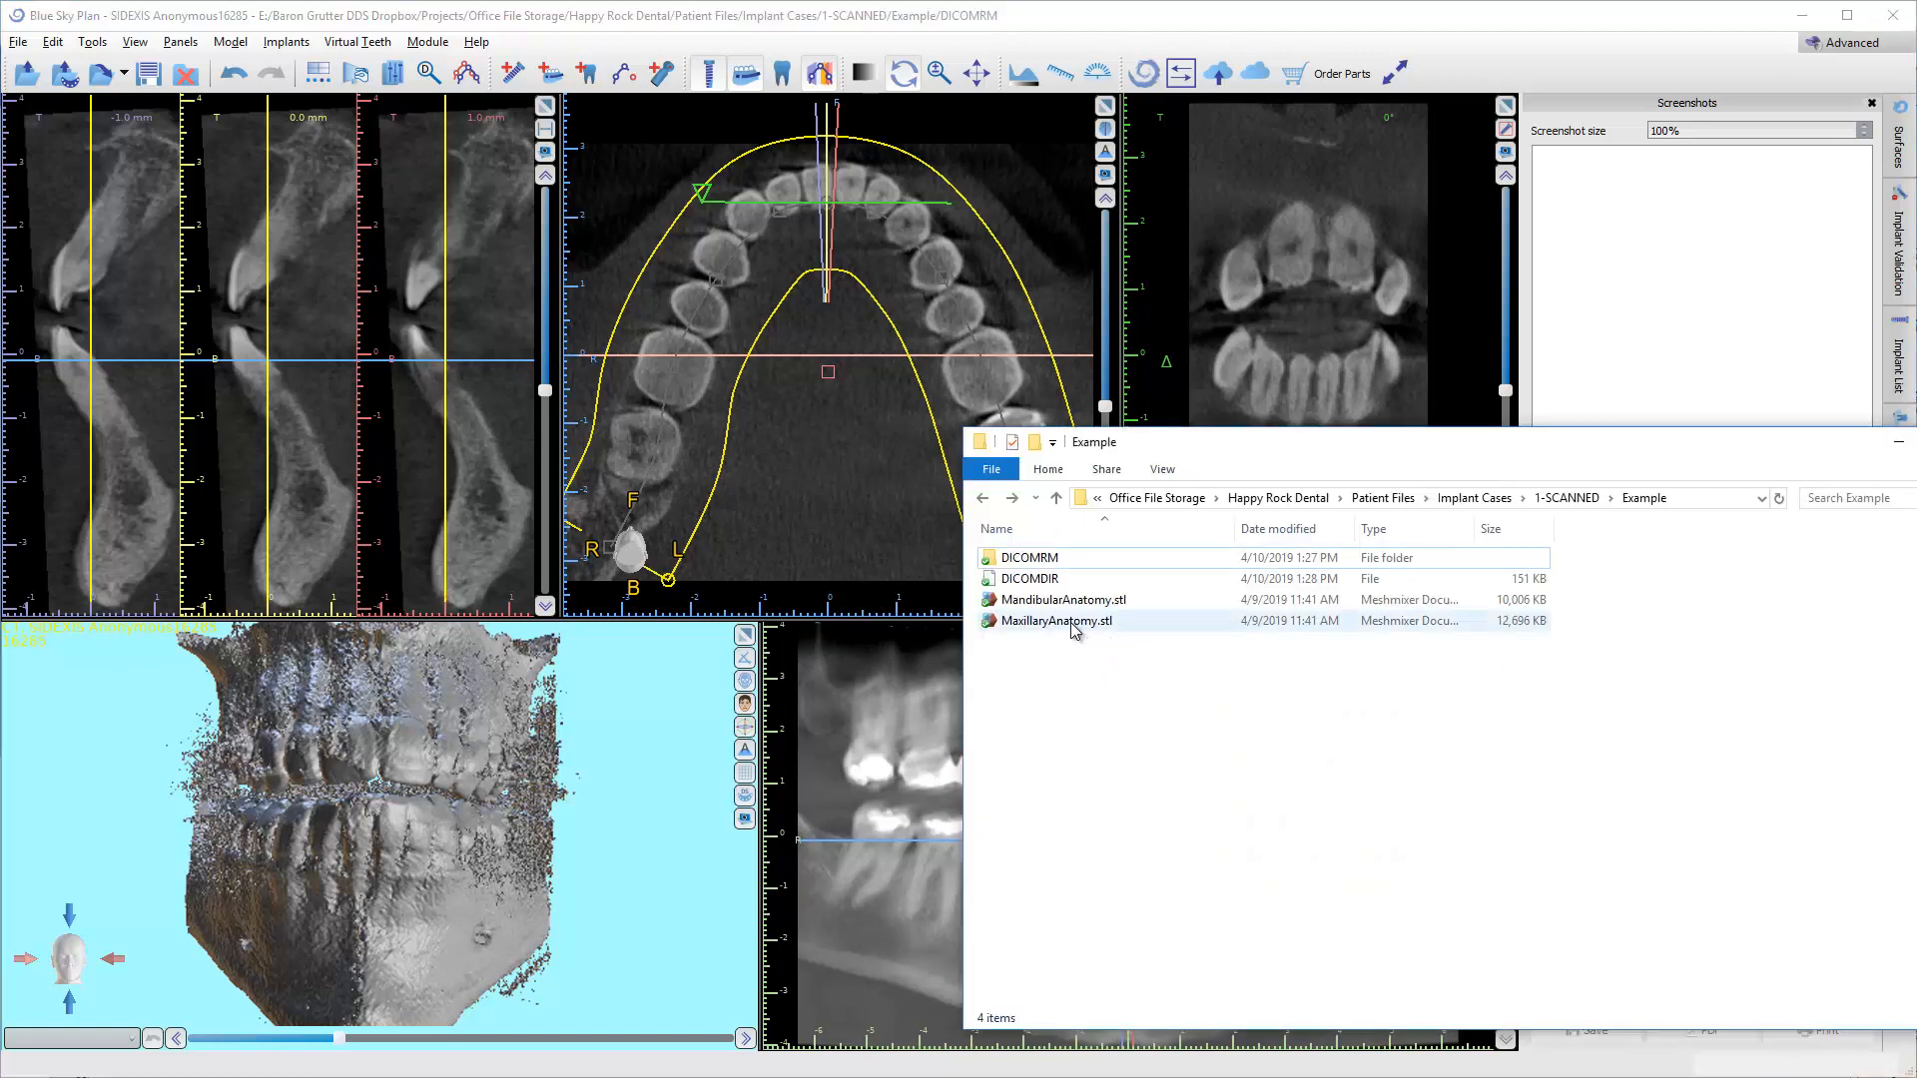
pyautogui.moveTo(1073, 629); pyautogui.dragTo(504, 792)
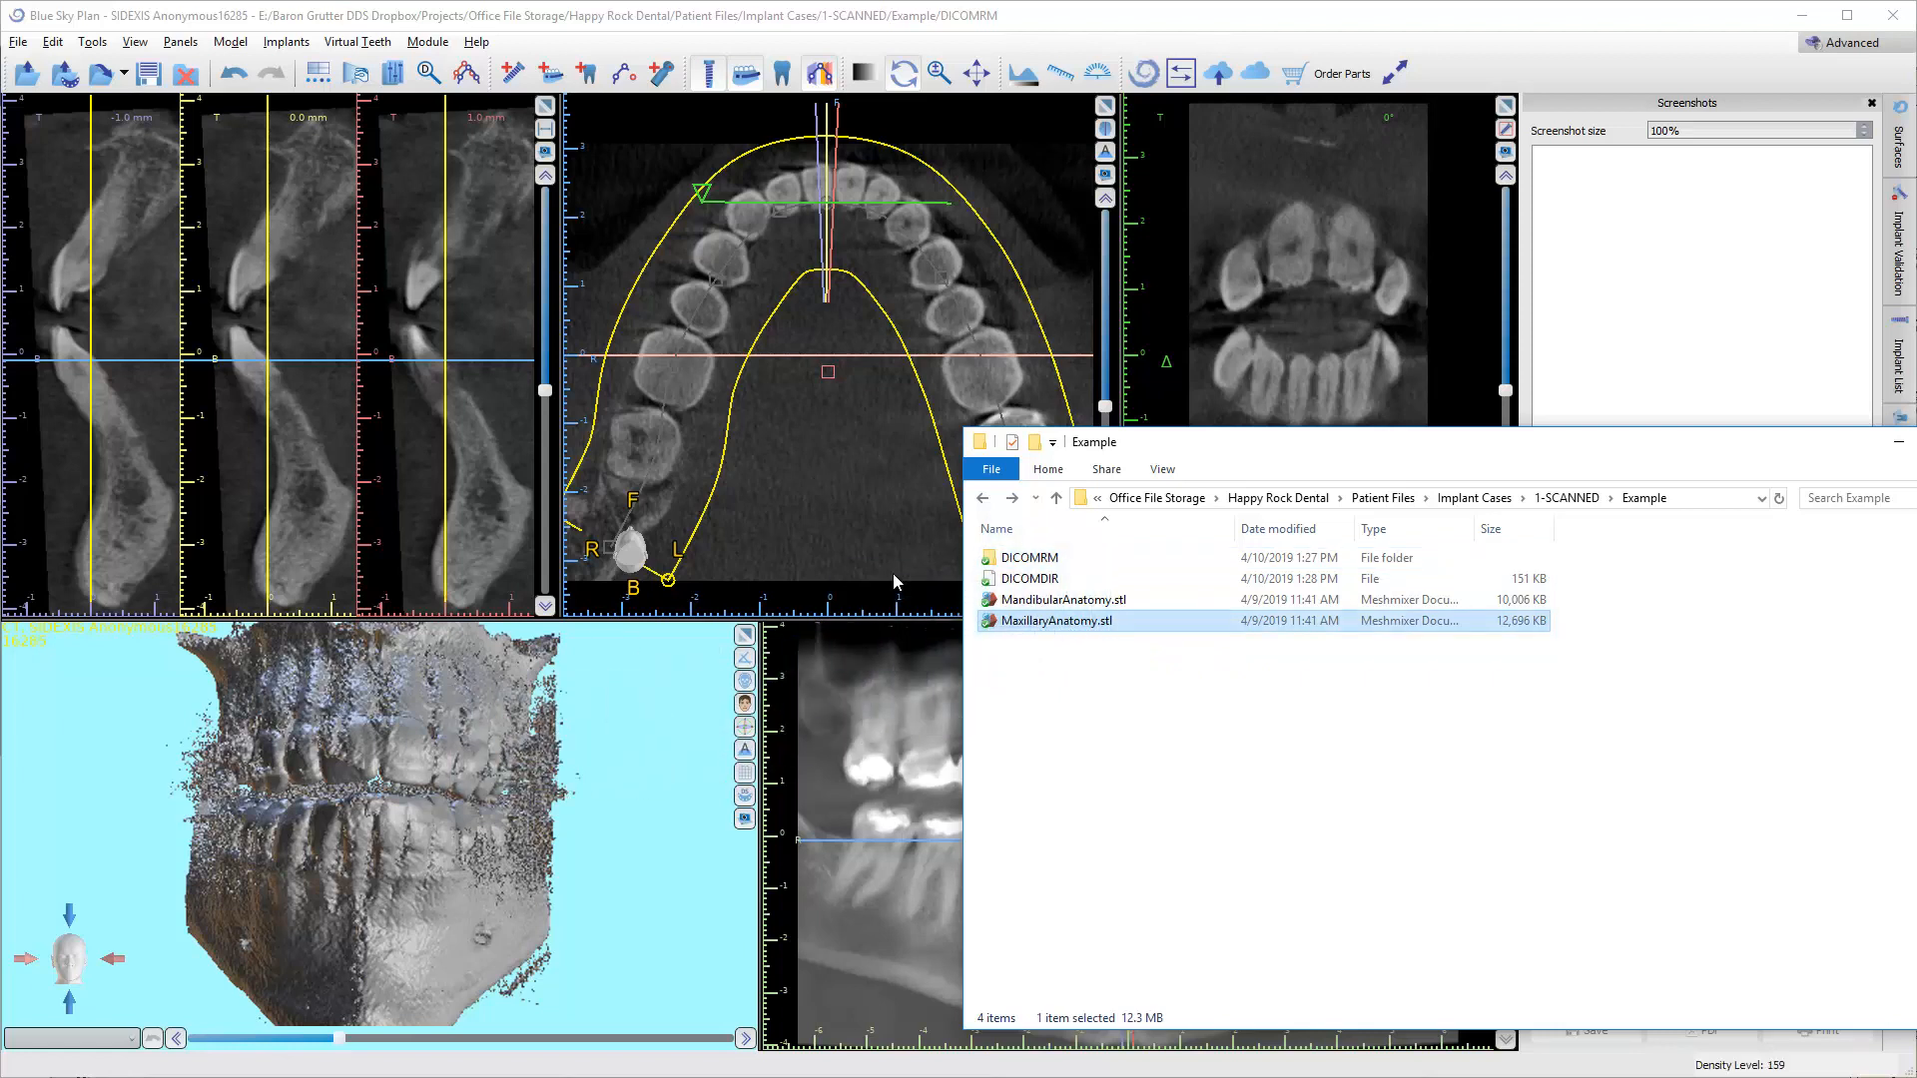
pyautogui.click(18, 42)
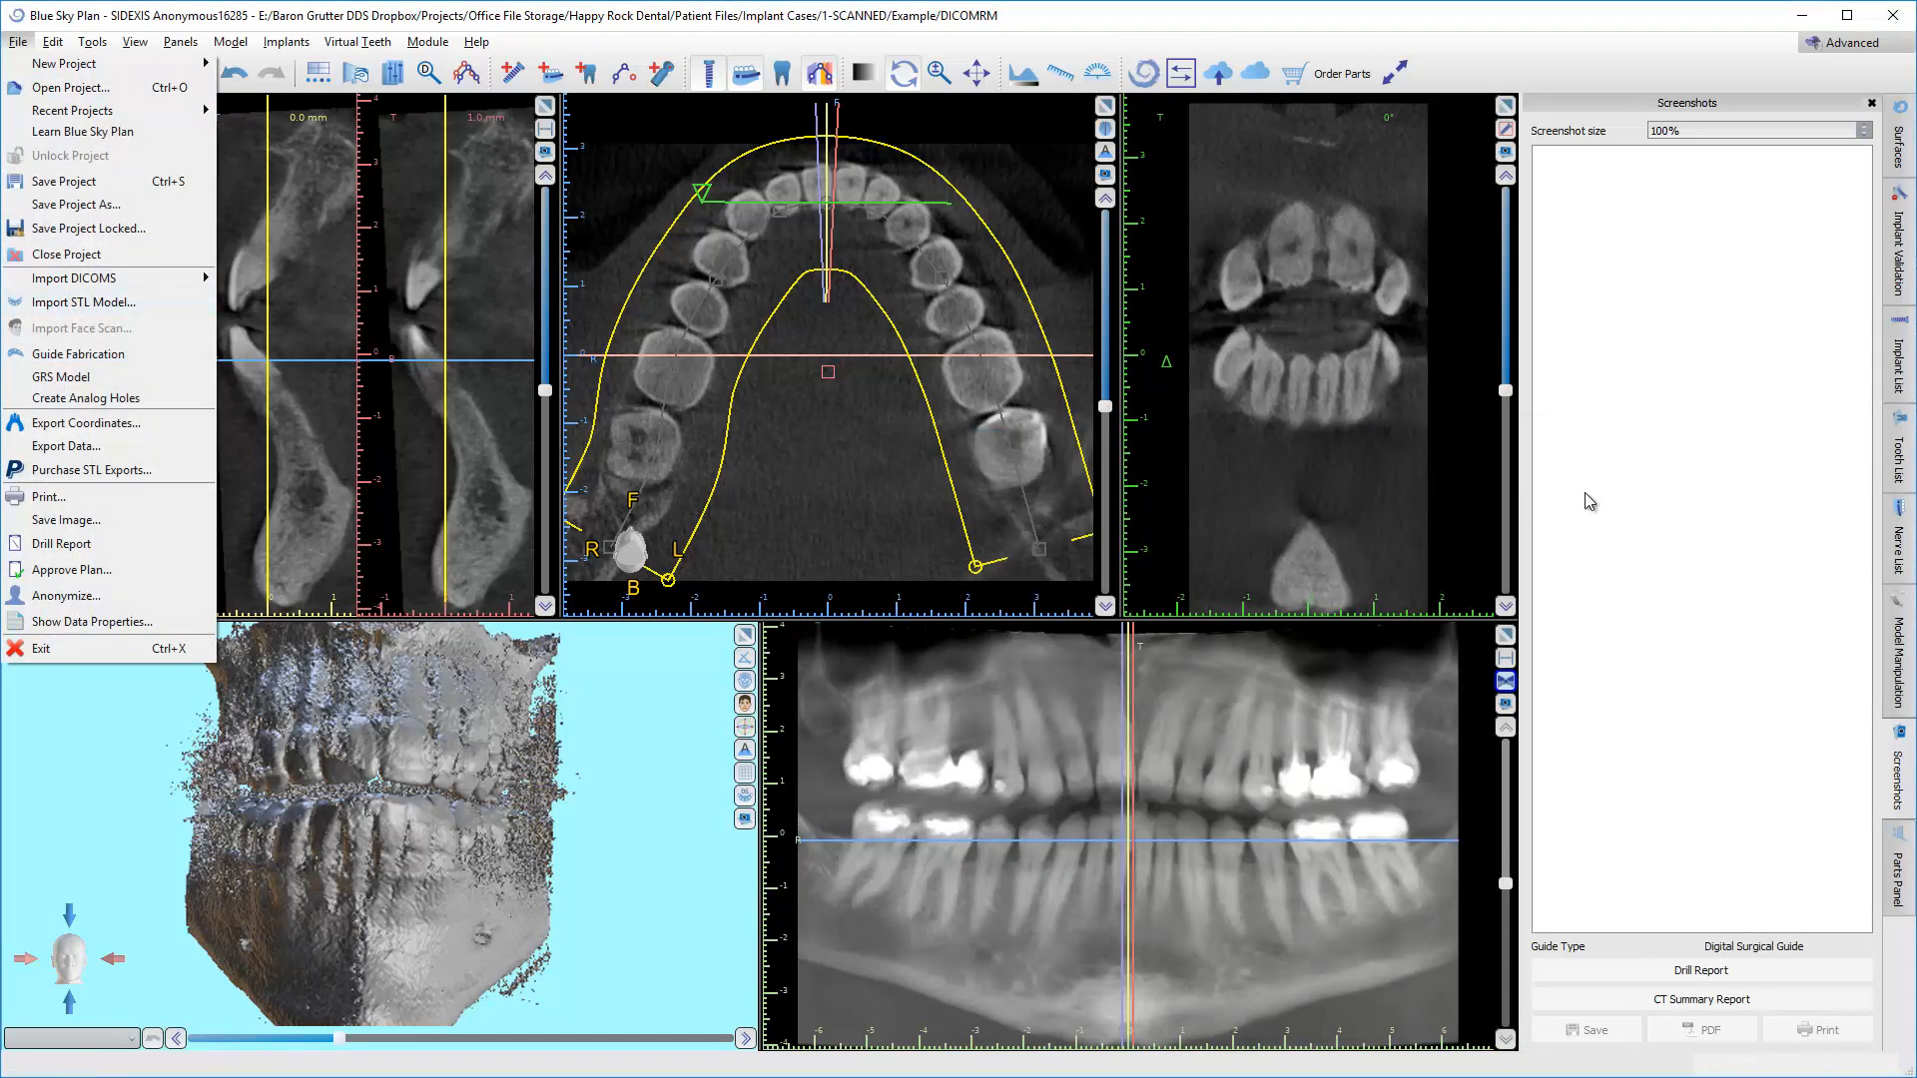
# Import MaxillaryAnatomy.stl from the Example folder into the Blue Sky Plan project and put the folder window away.
pyautogui.hotkey('alt', 'Tab')
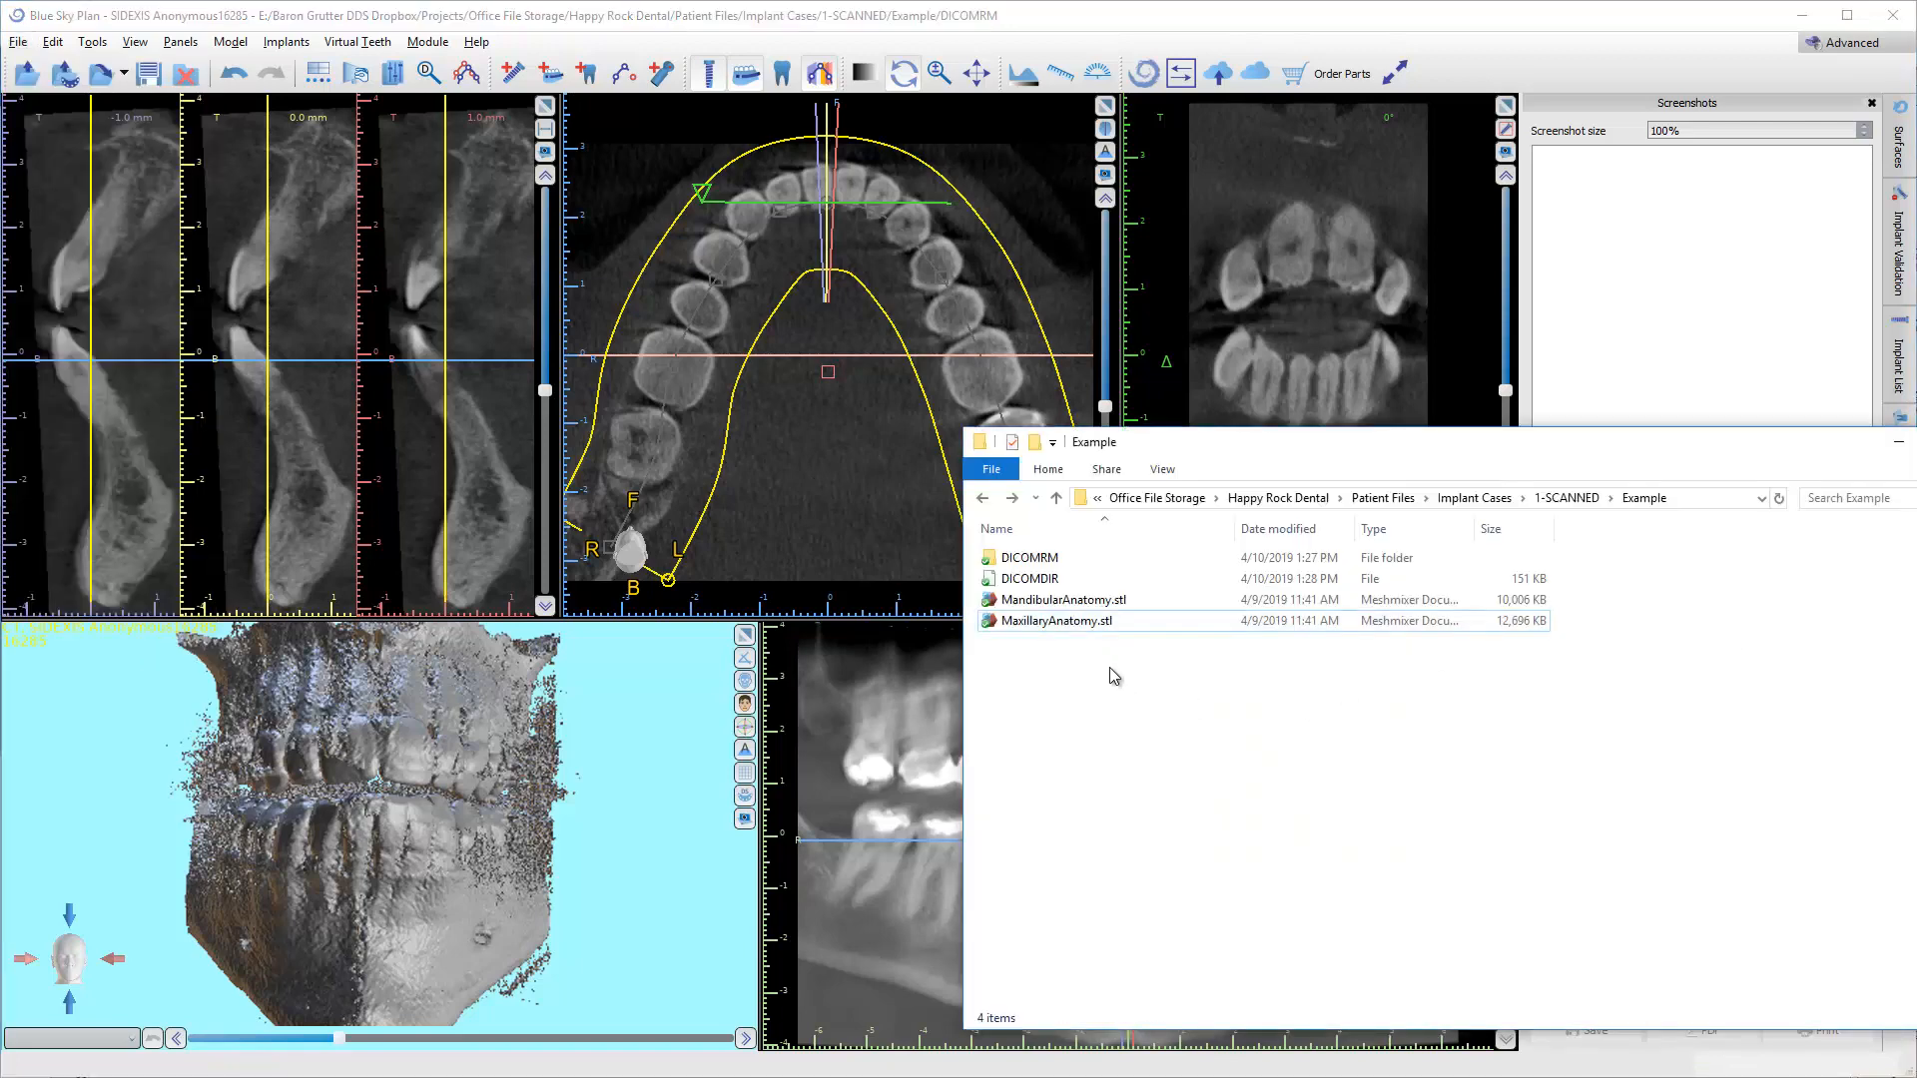
pyautogui.moveTo(1075, 629); pyautogui.dragTo(644, 754)
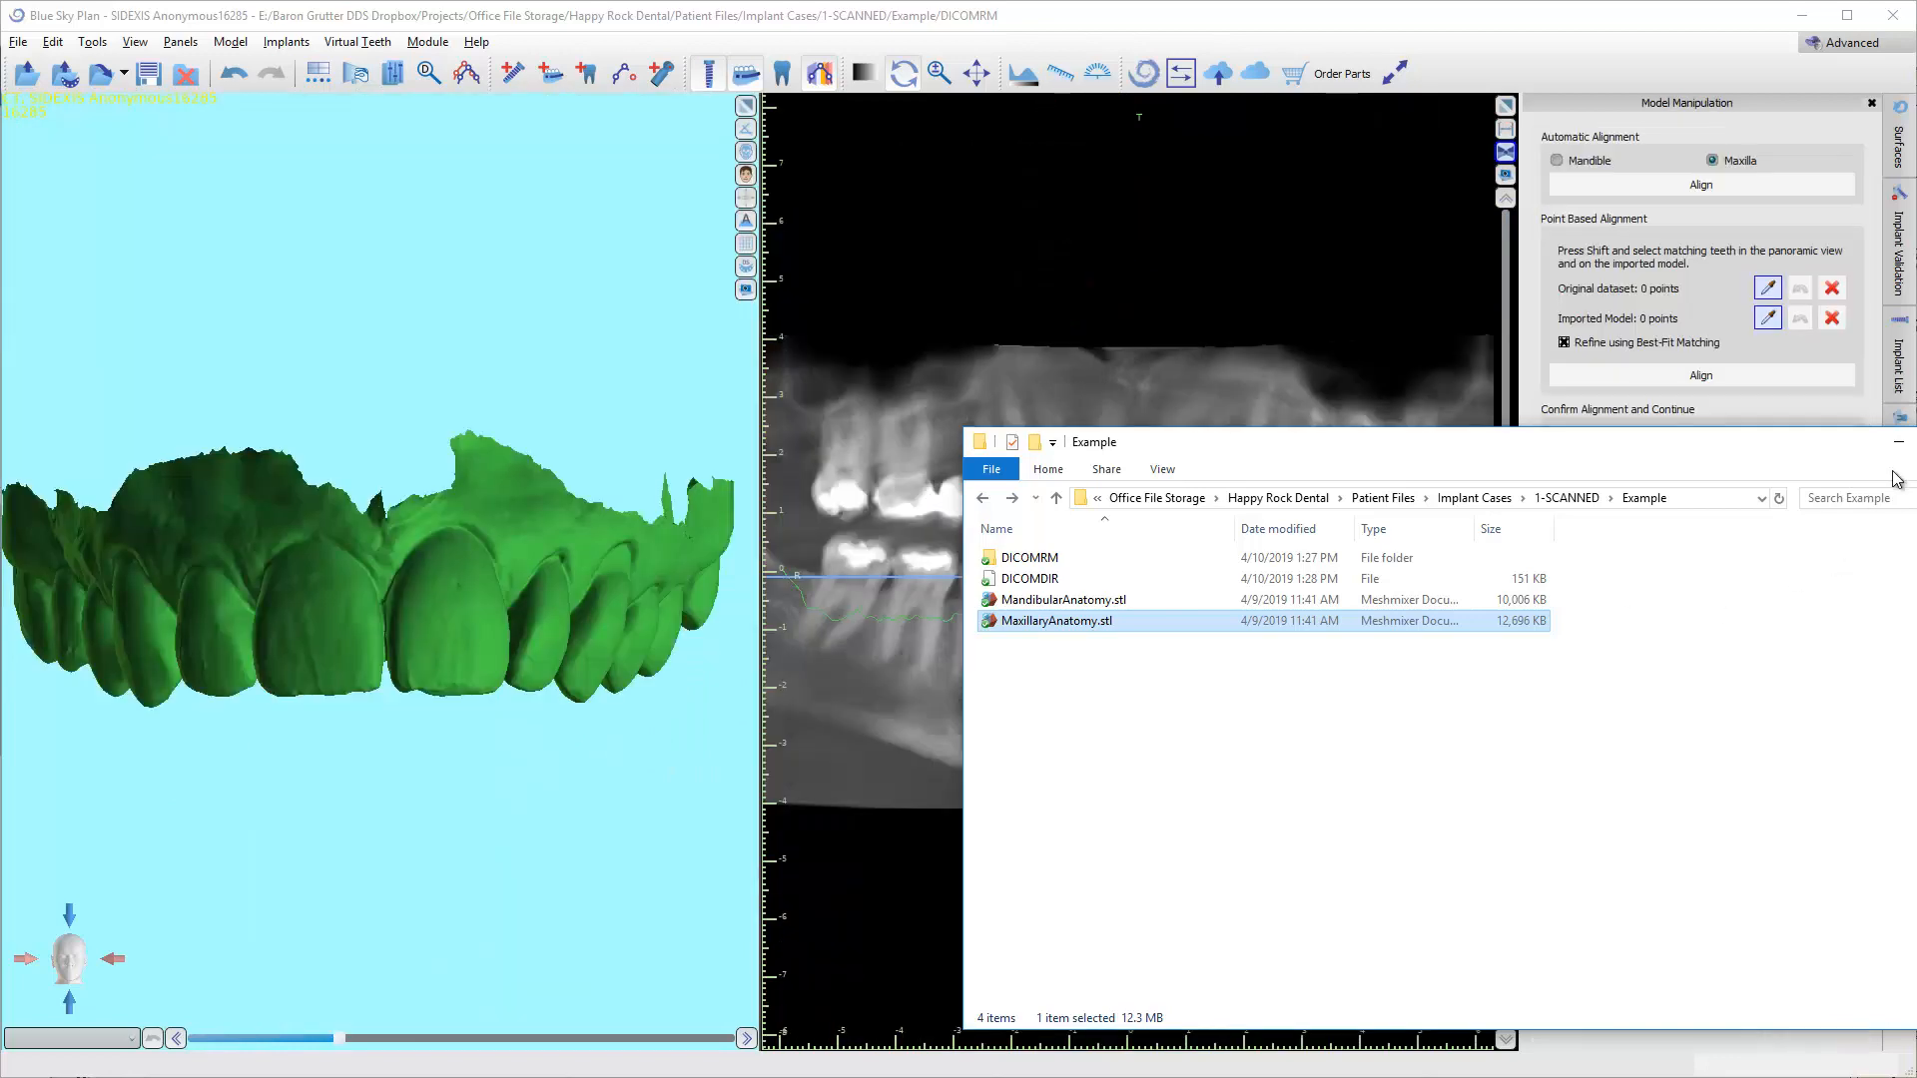
pyautogui.click(1896, 447)
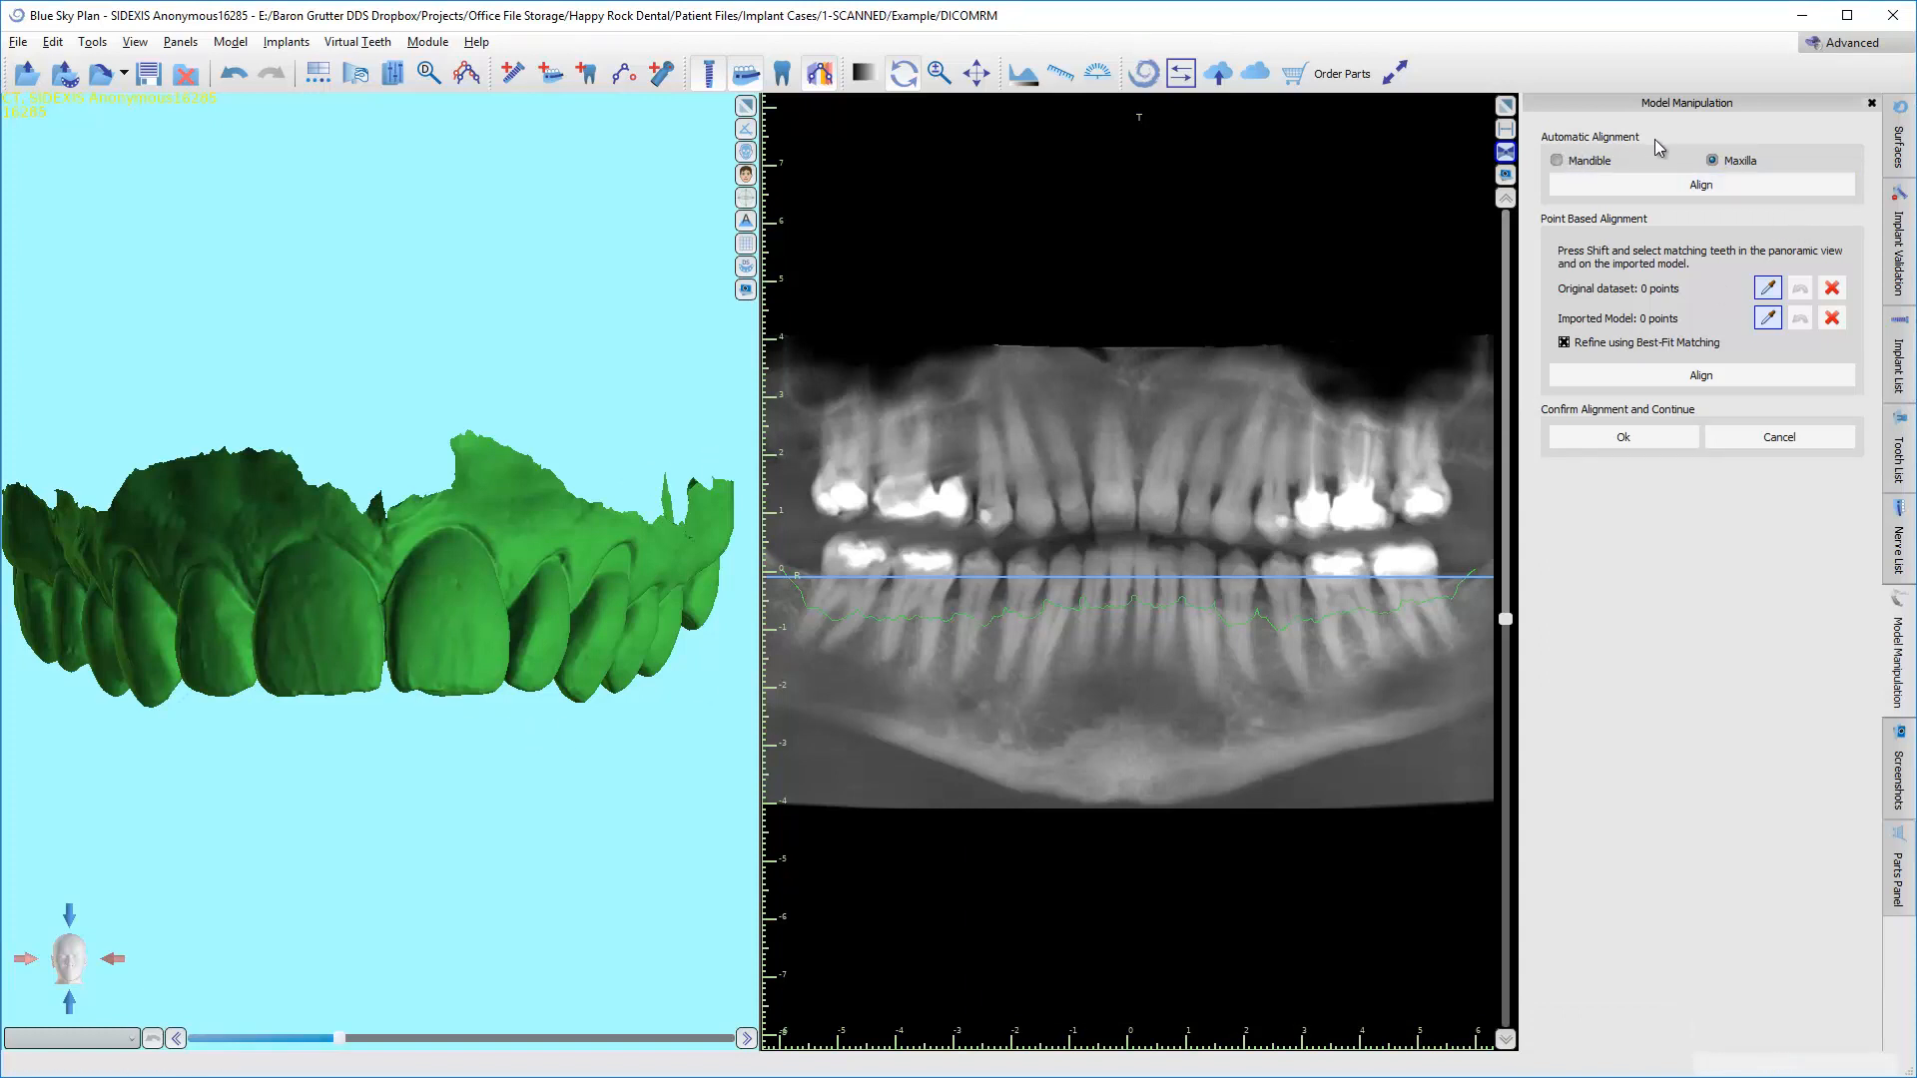
# Automatically align the imported model to the CT scan as the maxilla, inspect it in 3D and accept the alignment.
pyautogui.click(1639, 190)
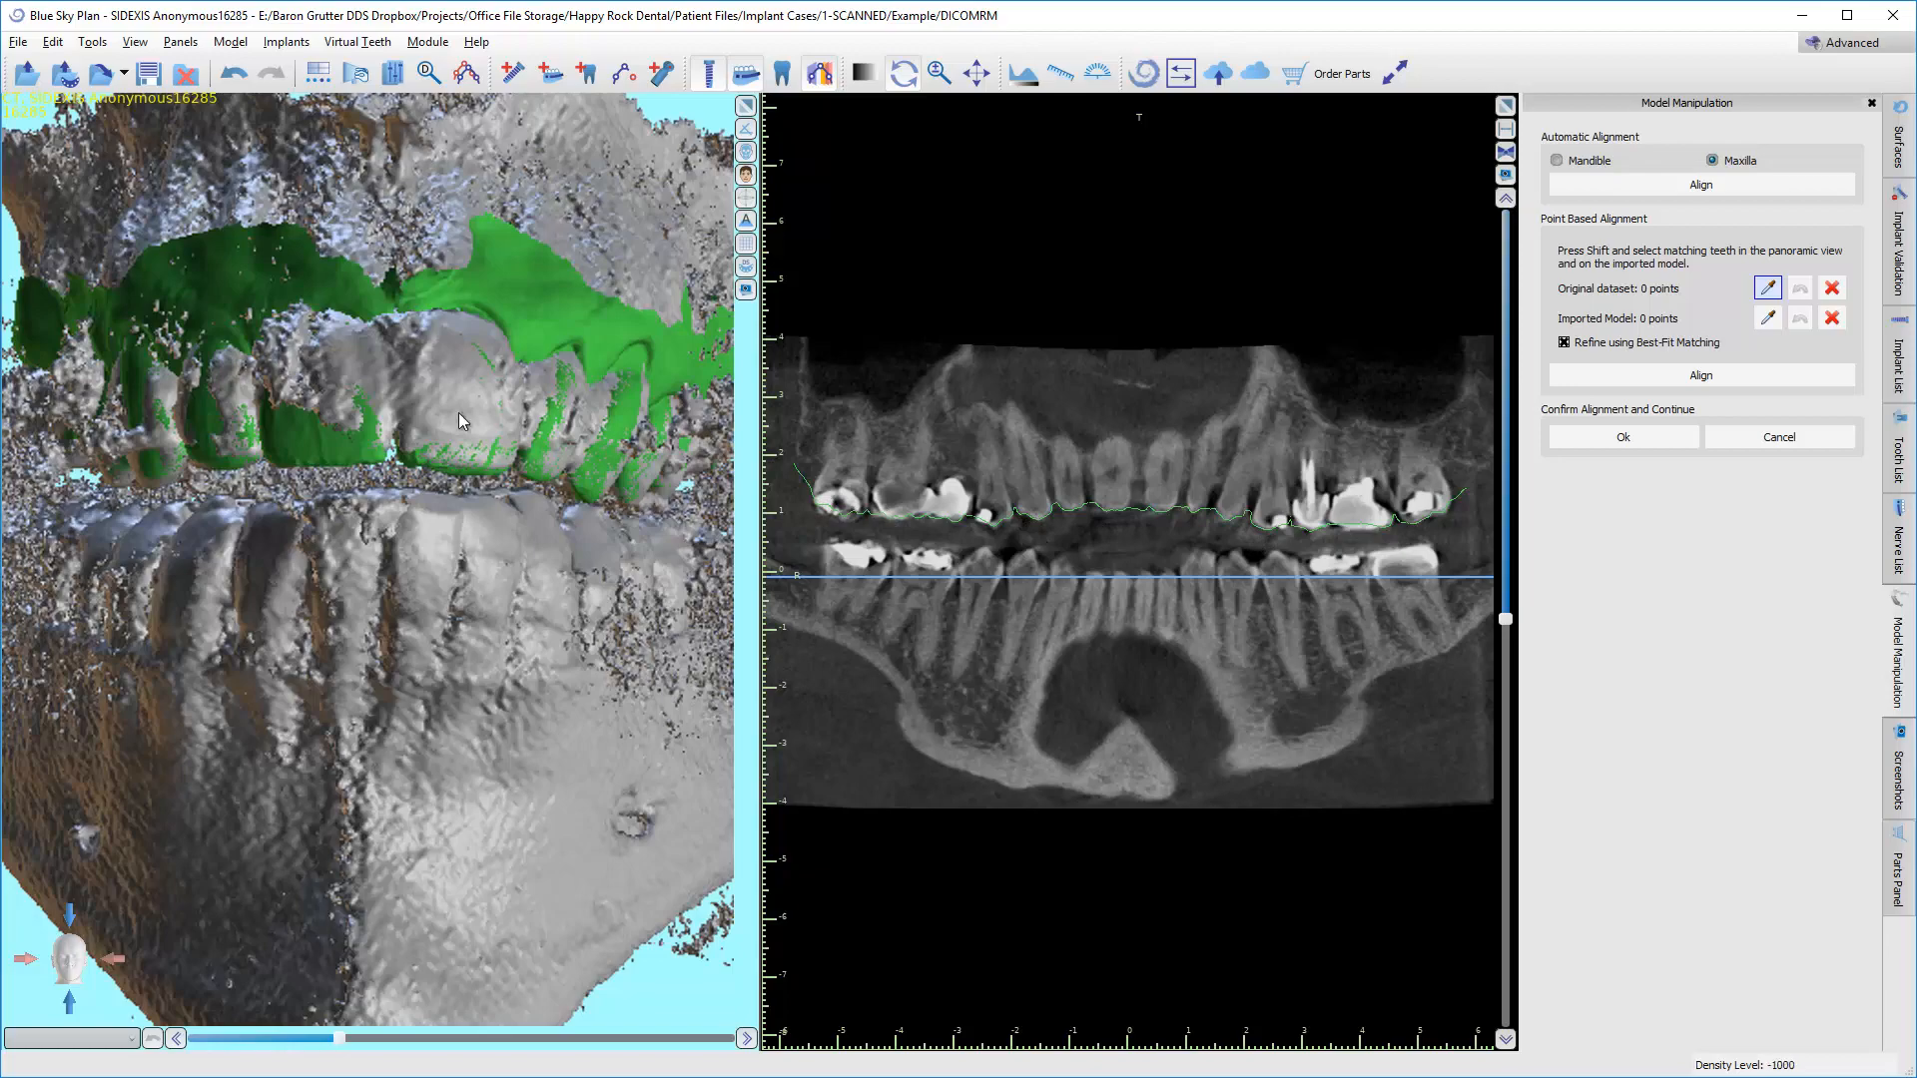
pyautogui.moveTo(283, 518); pyautogui.dragTo(560, 540)
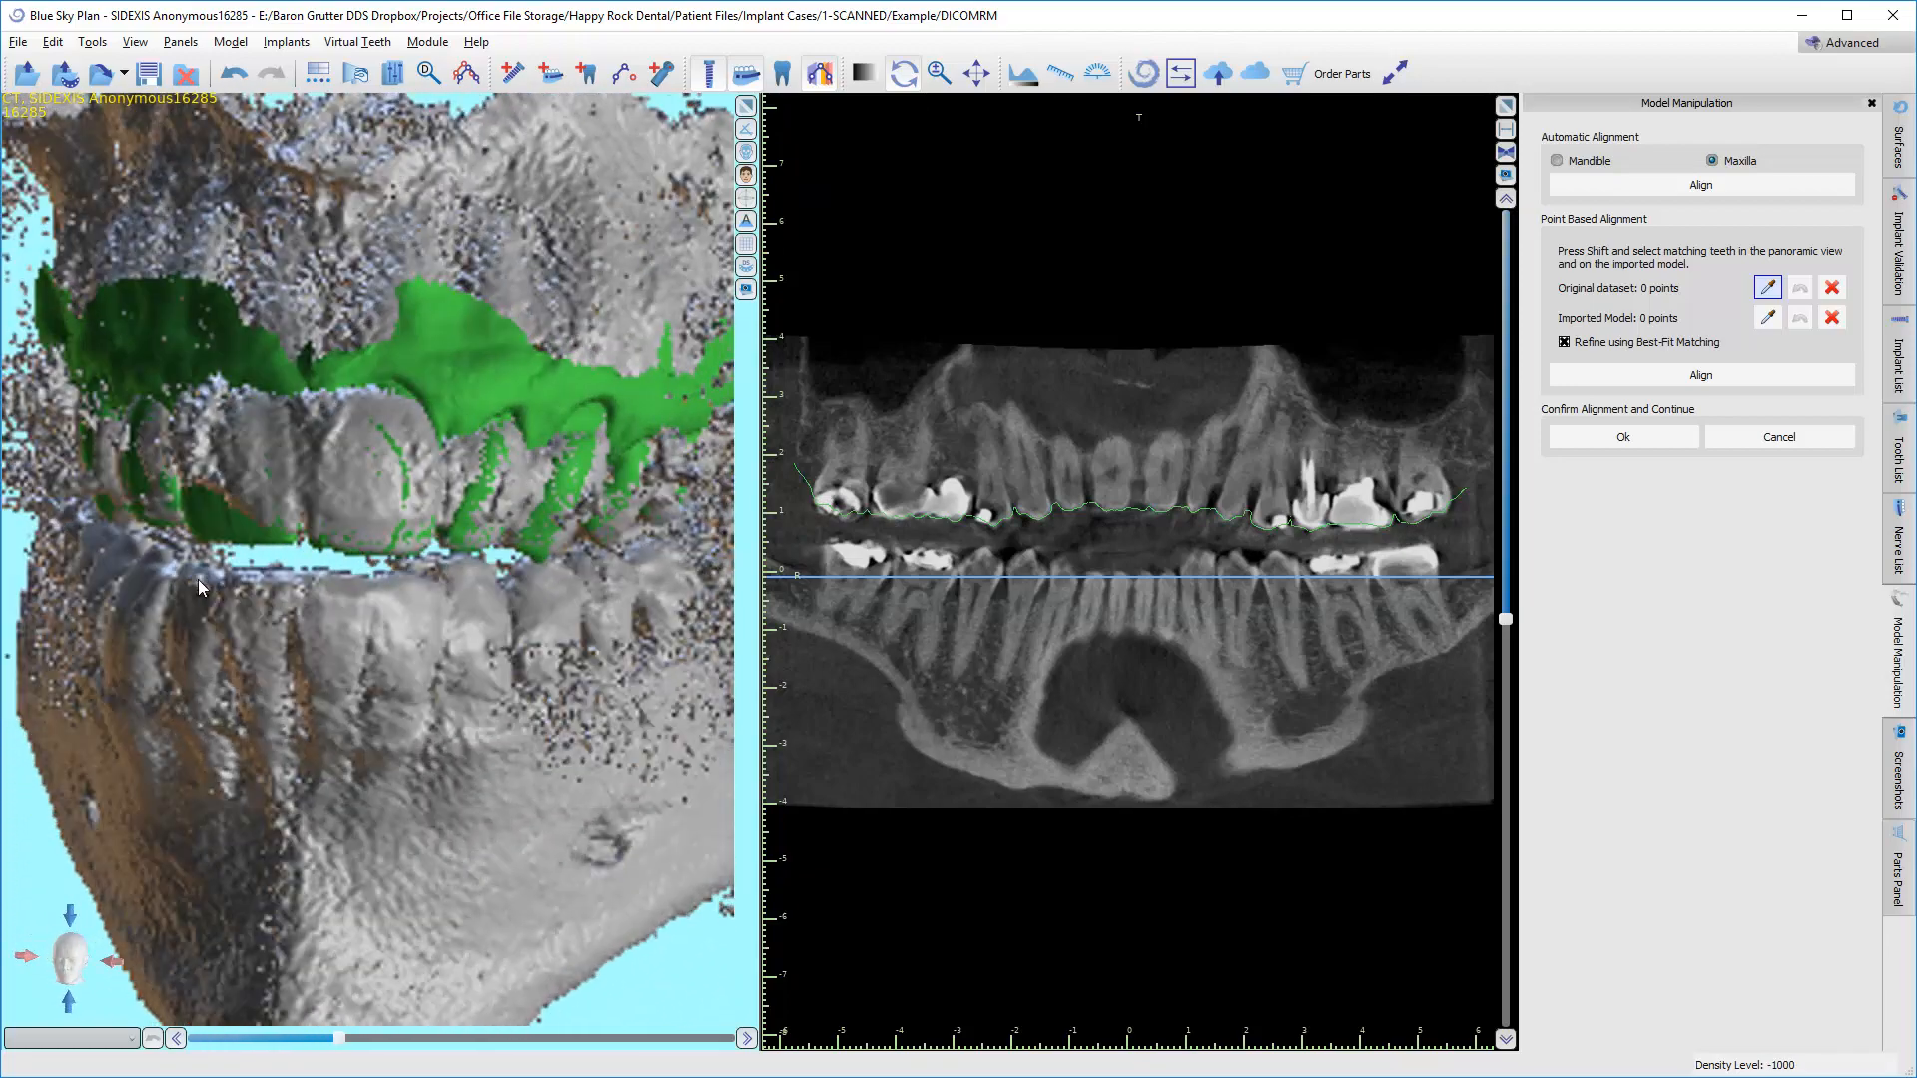
pyautogui.click(1662, 434)
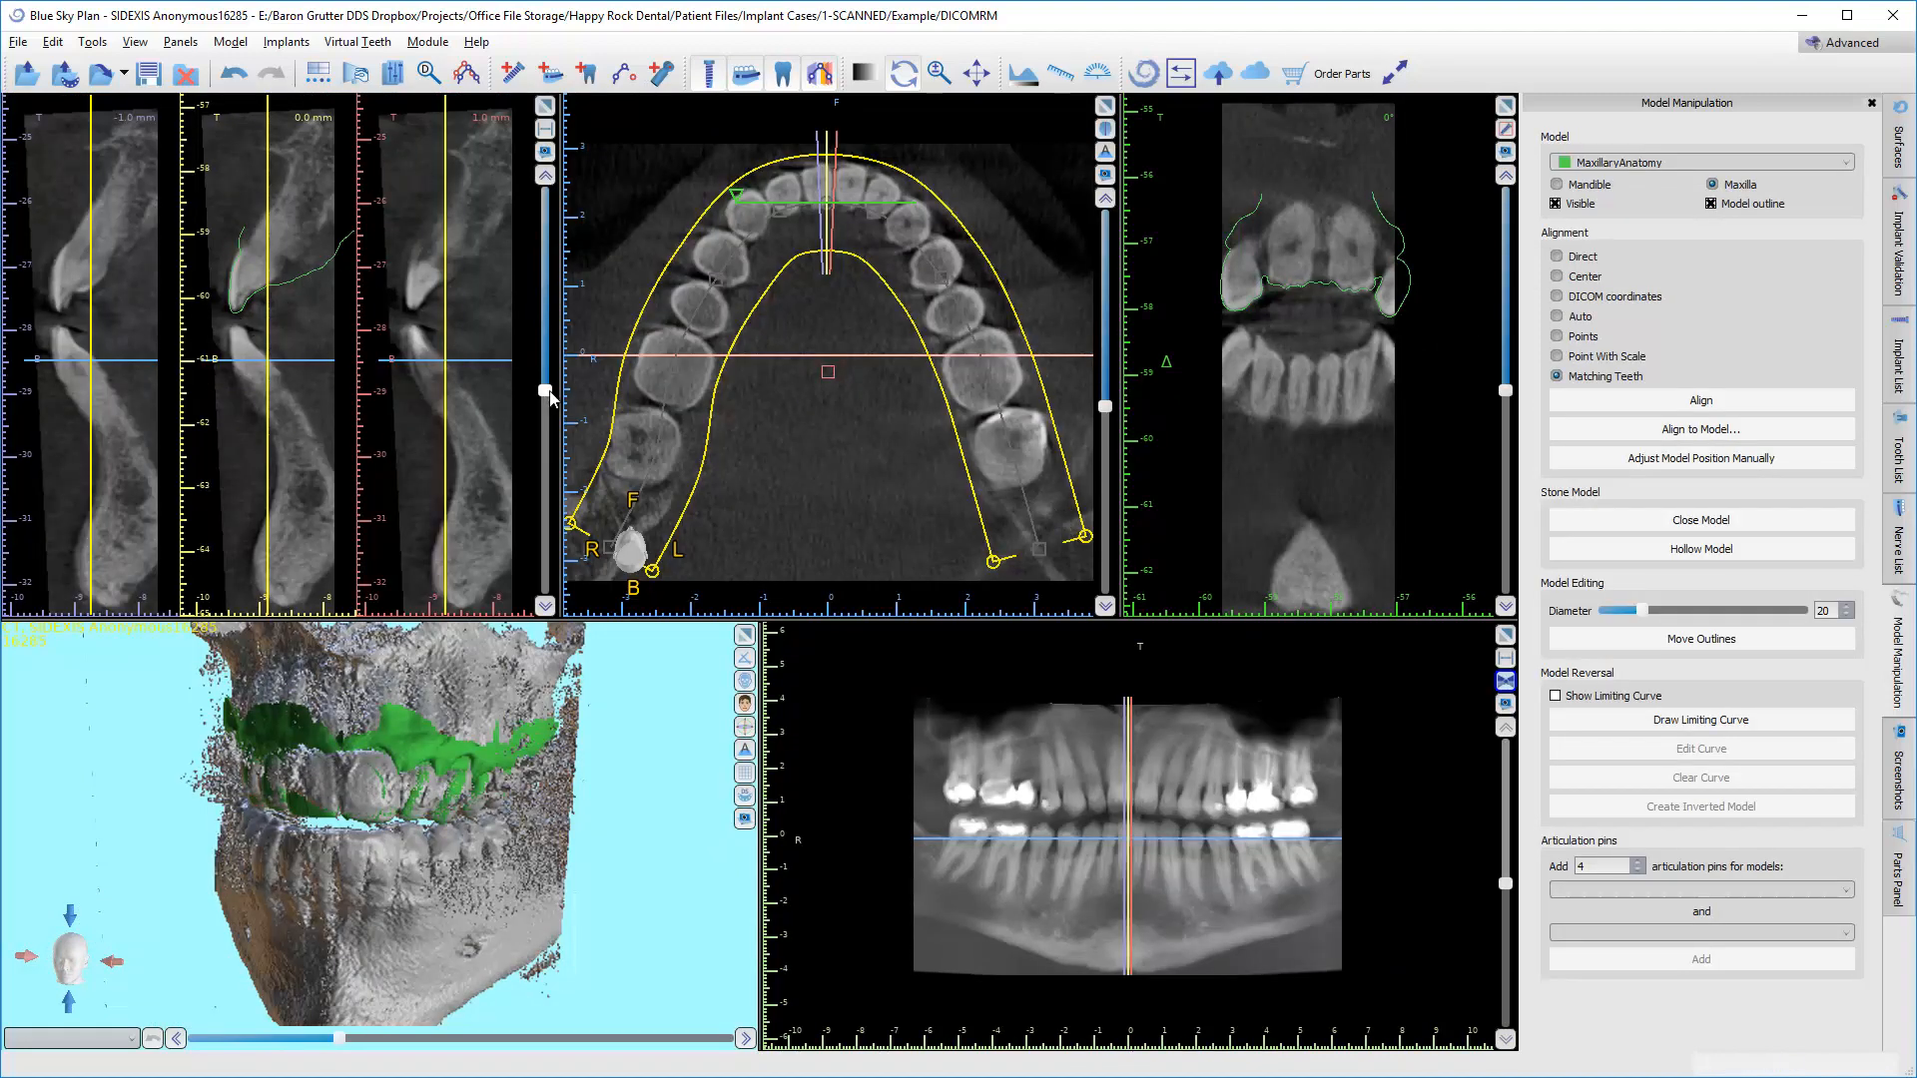
# Examine how the maxillary model outline fits the teeth across the cross-sectional and axial slices.
pyautogui.moveTo(548, 395); pyautogui.dragTo(545, 331)
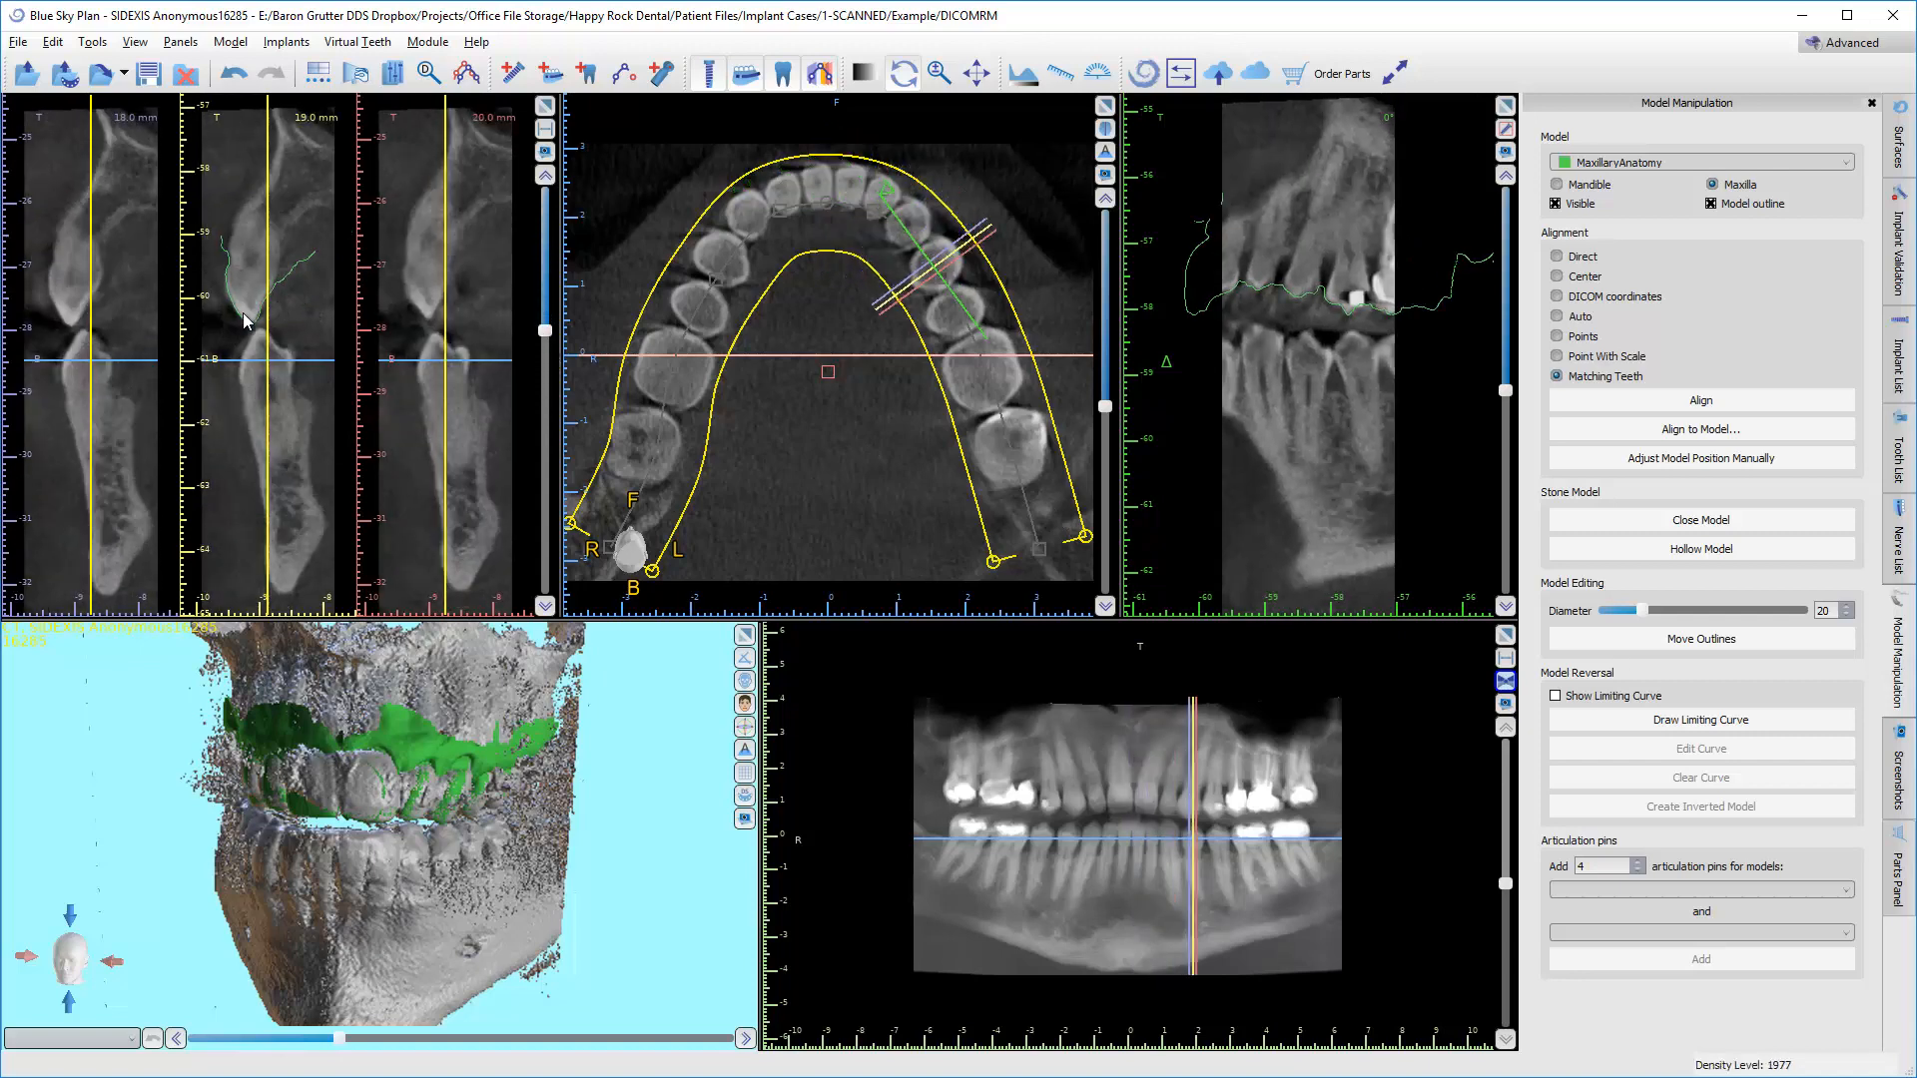
pyautogui.moveTo(545, 330); pyautogui.dragTo(530, 444)
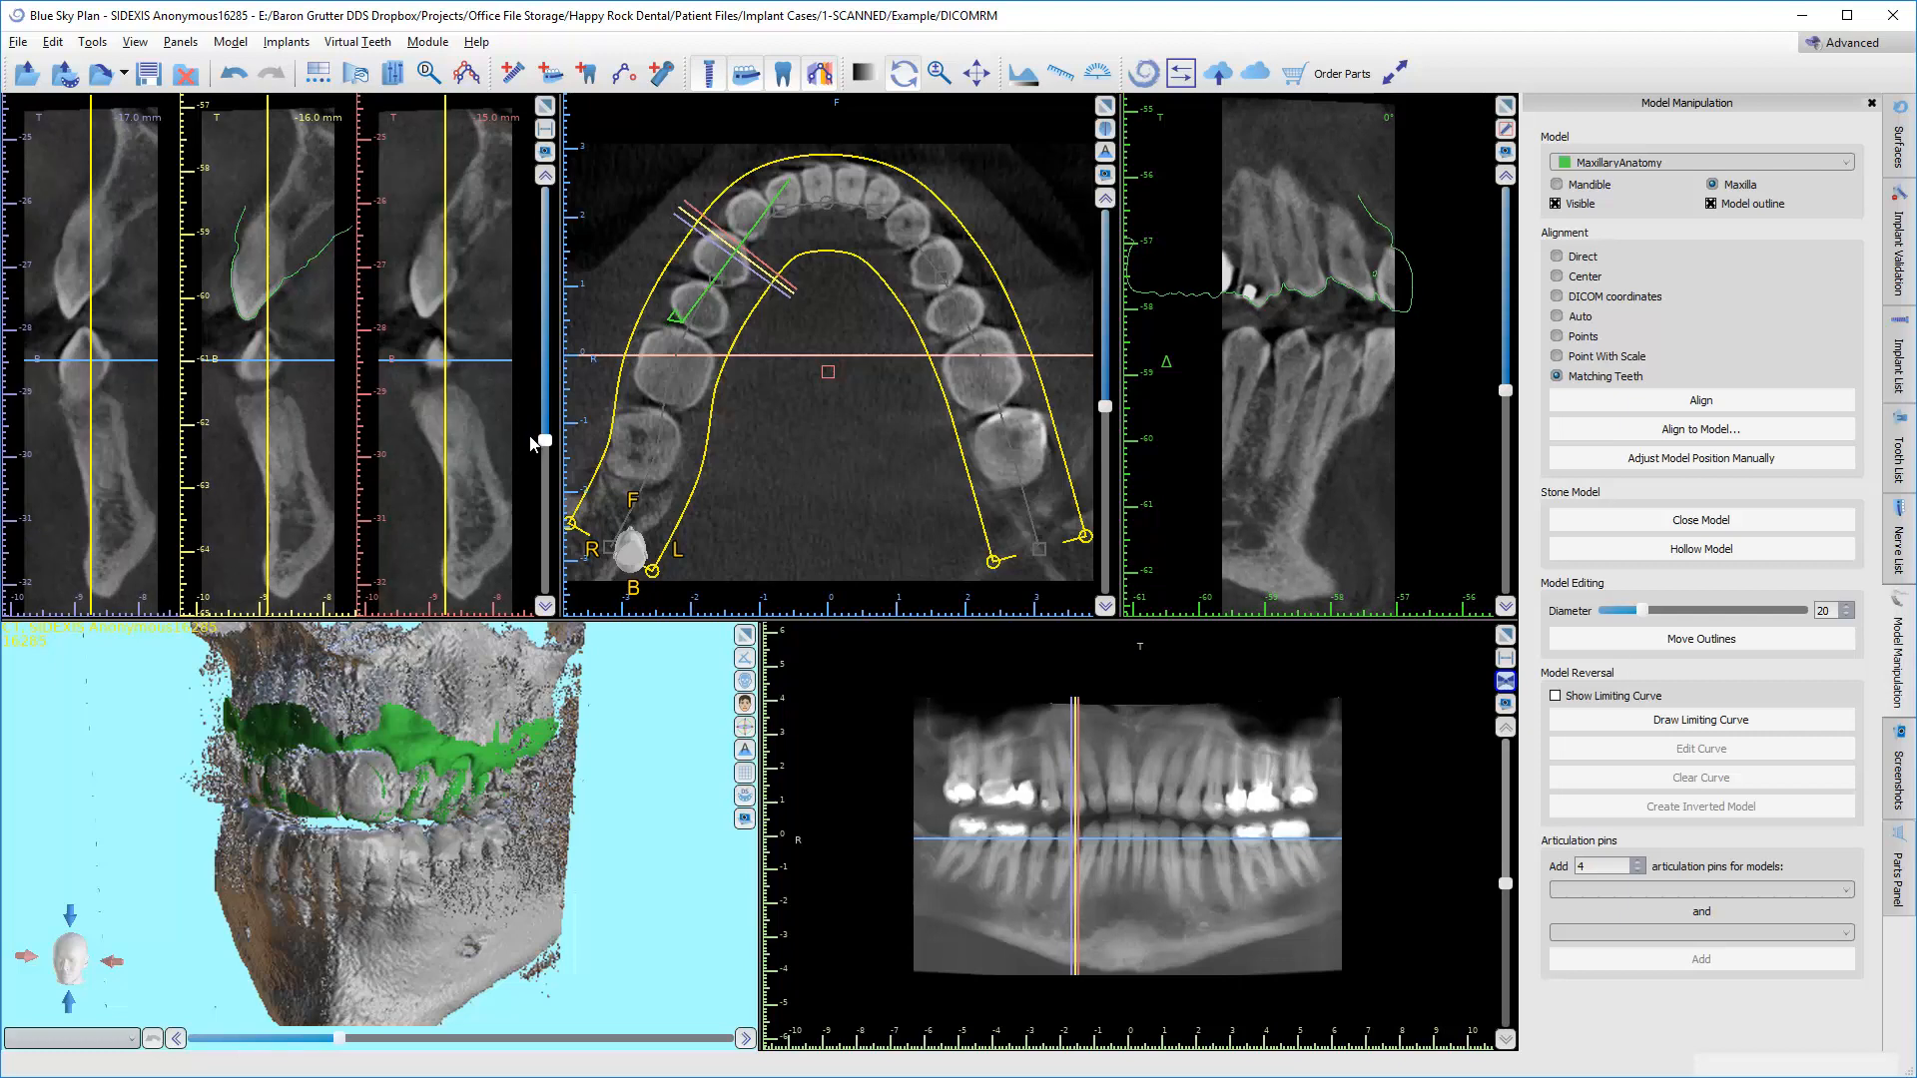
pyautogui.click(1107, 128)
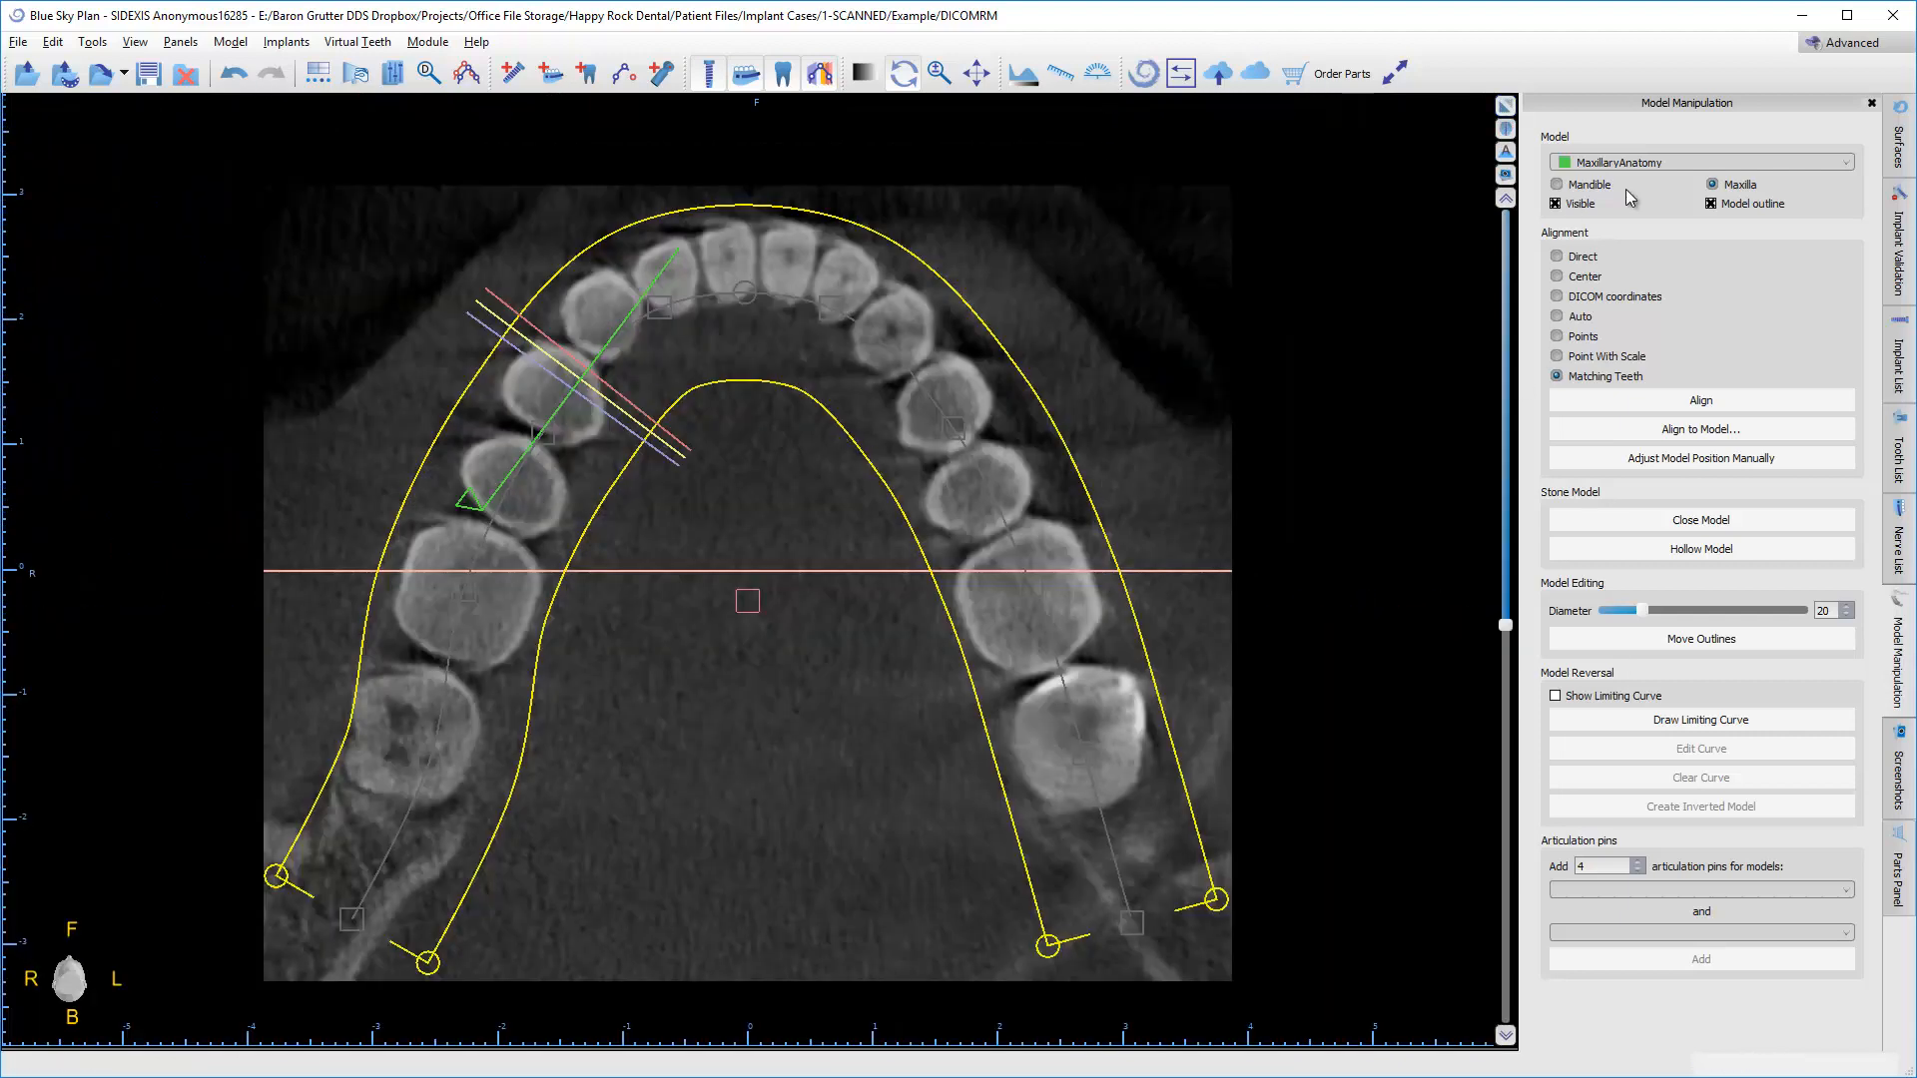
pyautogui.click(1506, 128)
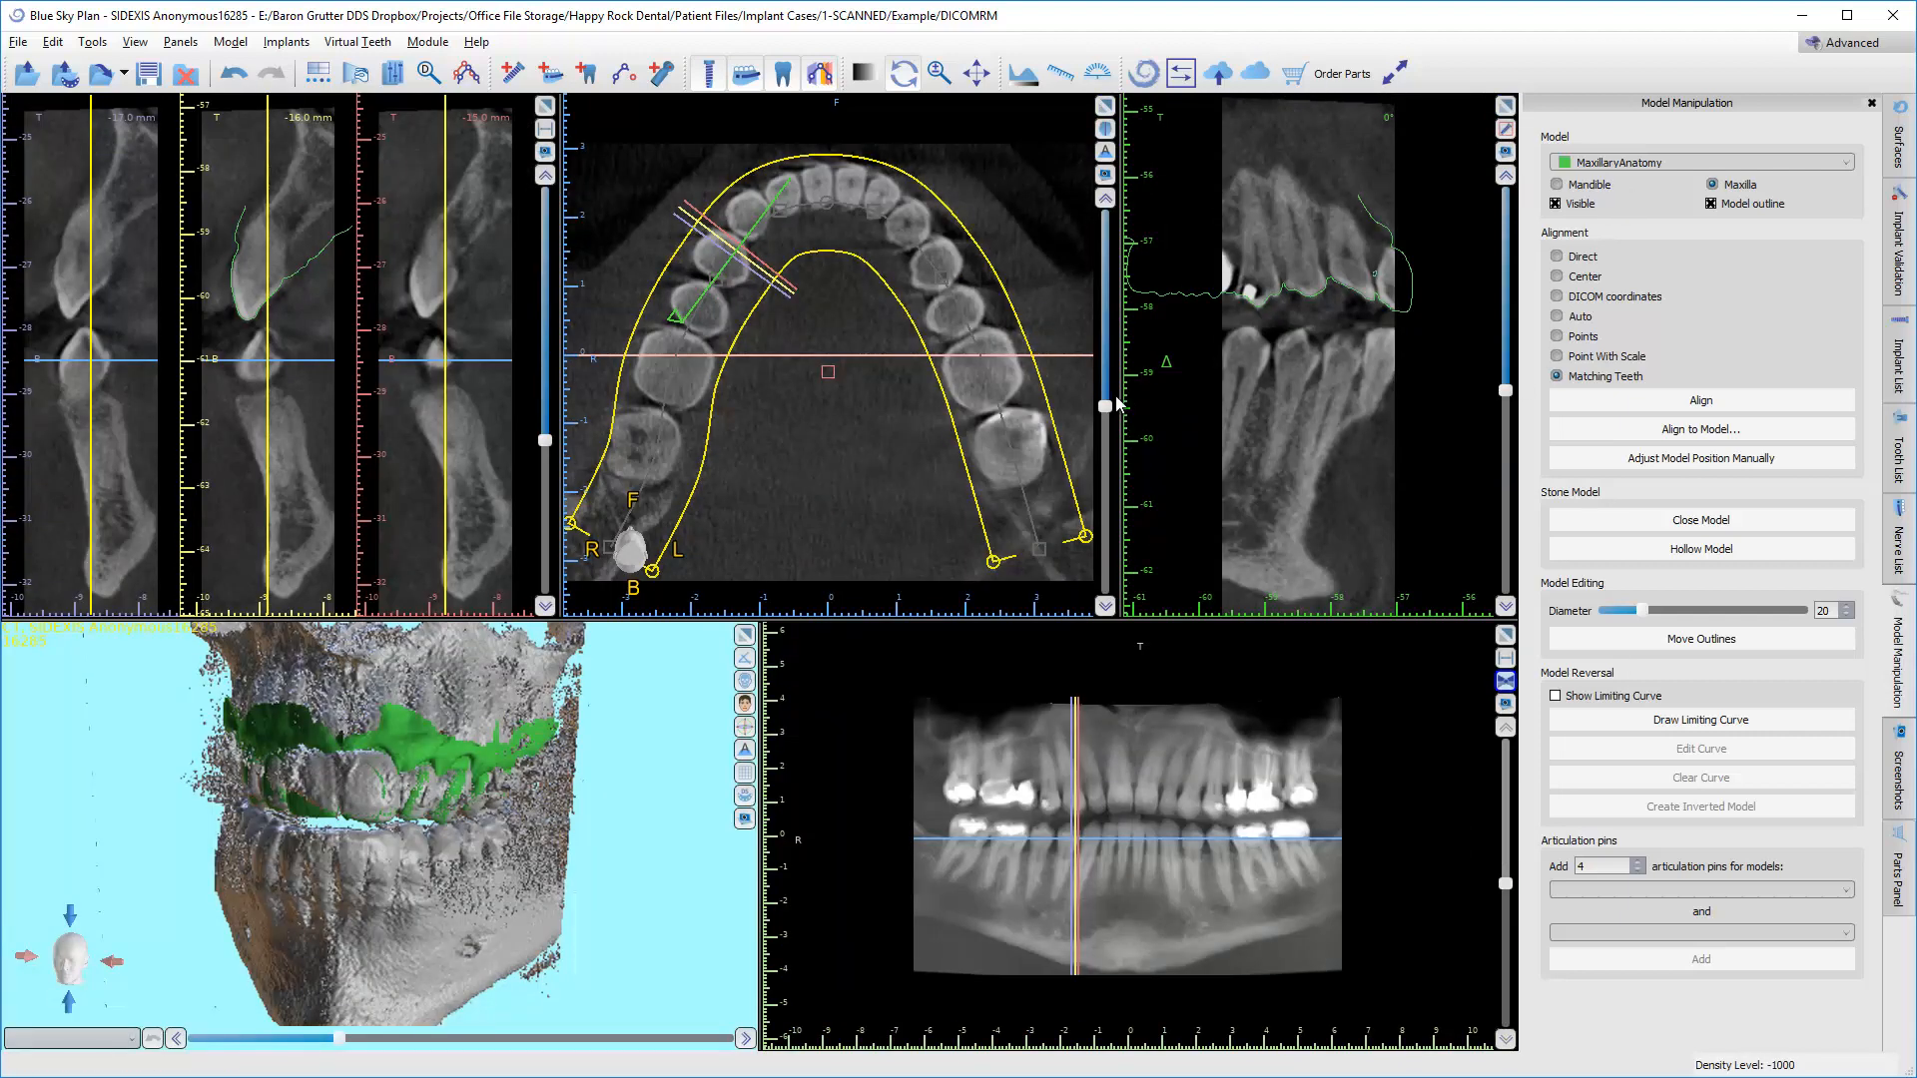
pyautogui.moveTo(1106, 406); pyautogui.dragTo(1104, 353)
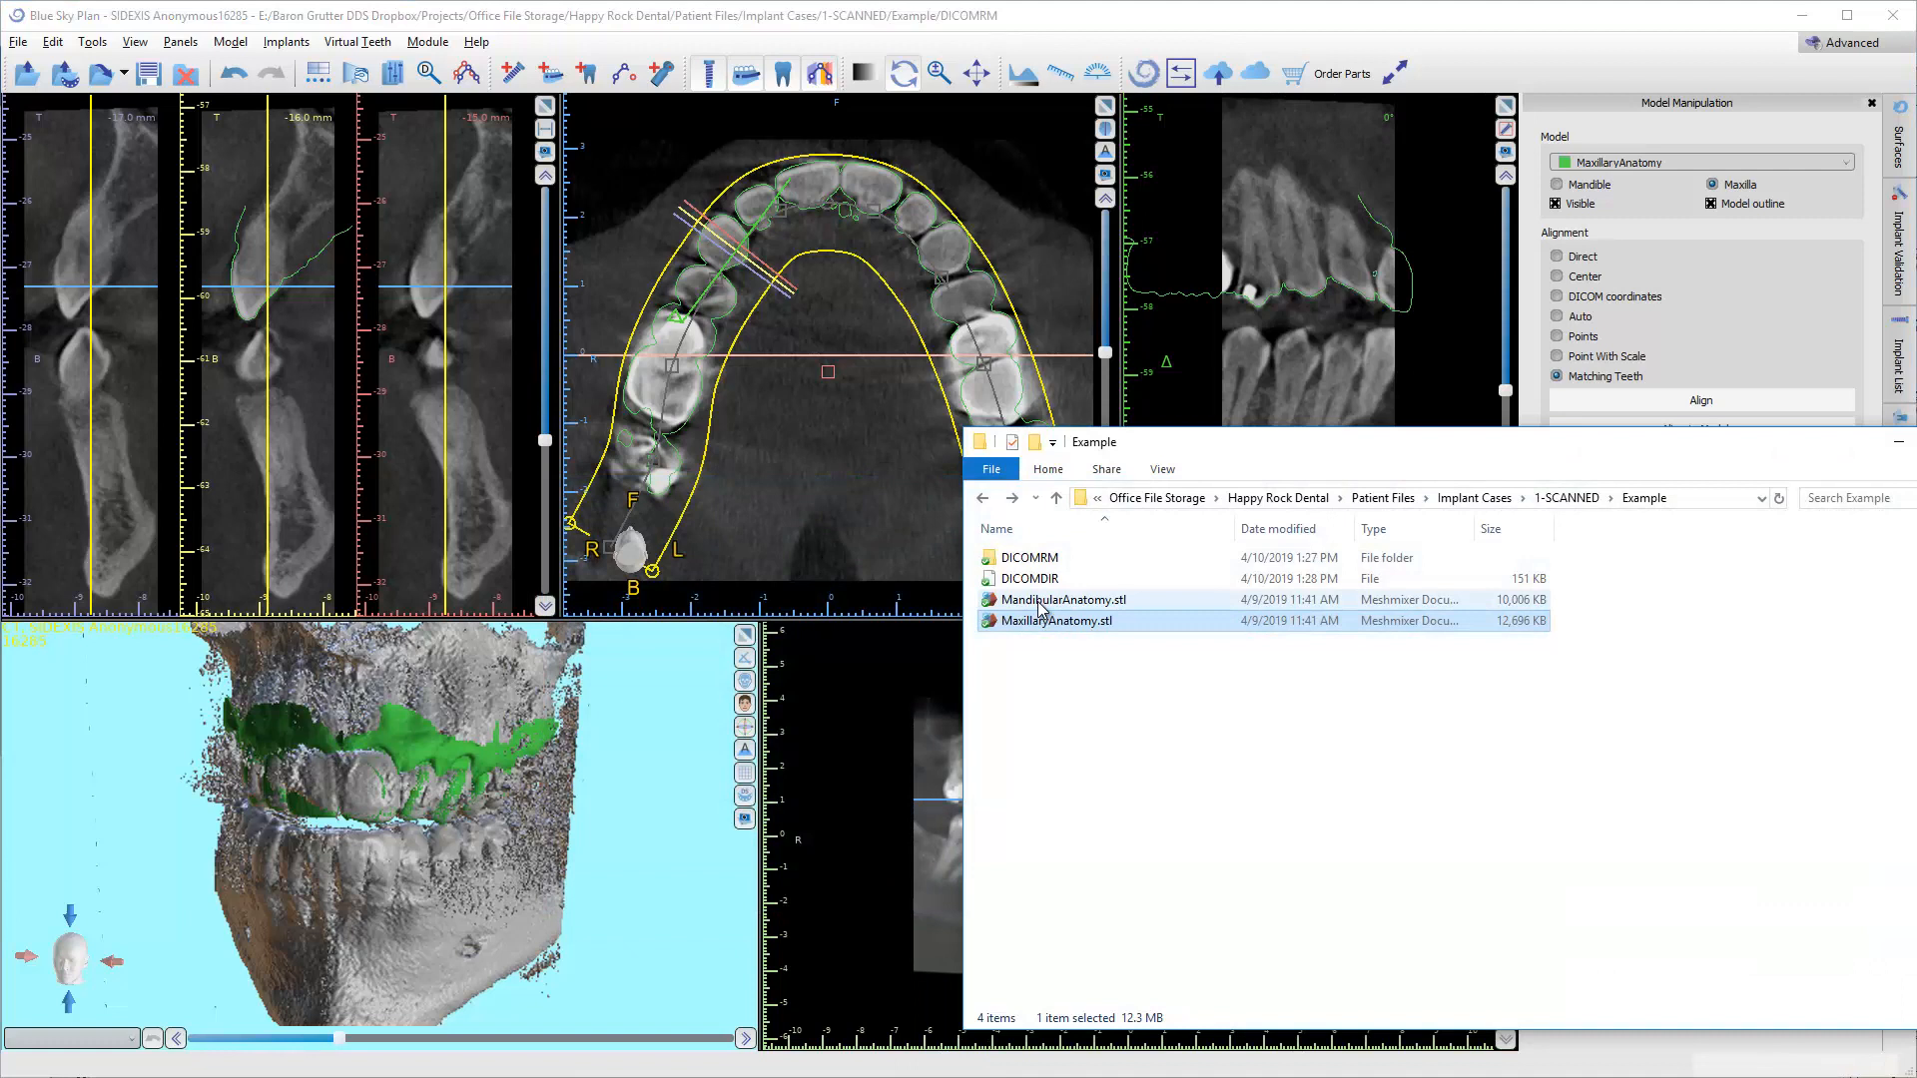
# Import MandibularAnatomy.stl from the Example folder into the project and return to Blue Sky Plan.
pyautogui.moveTo(1039, 605); pyautogui.dragTo(627, 709)
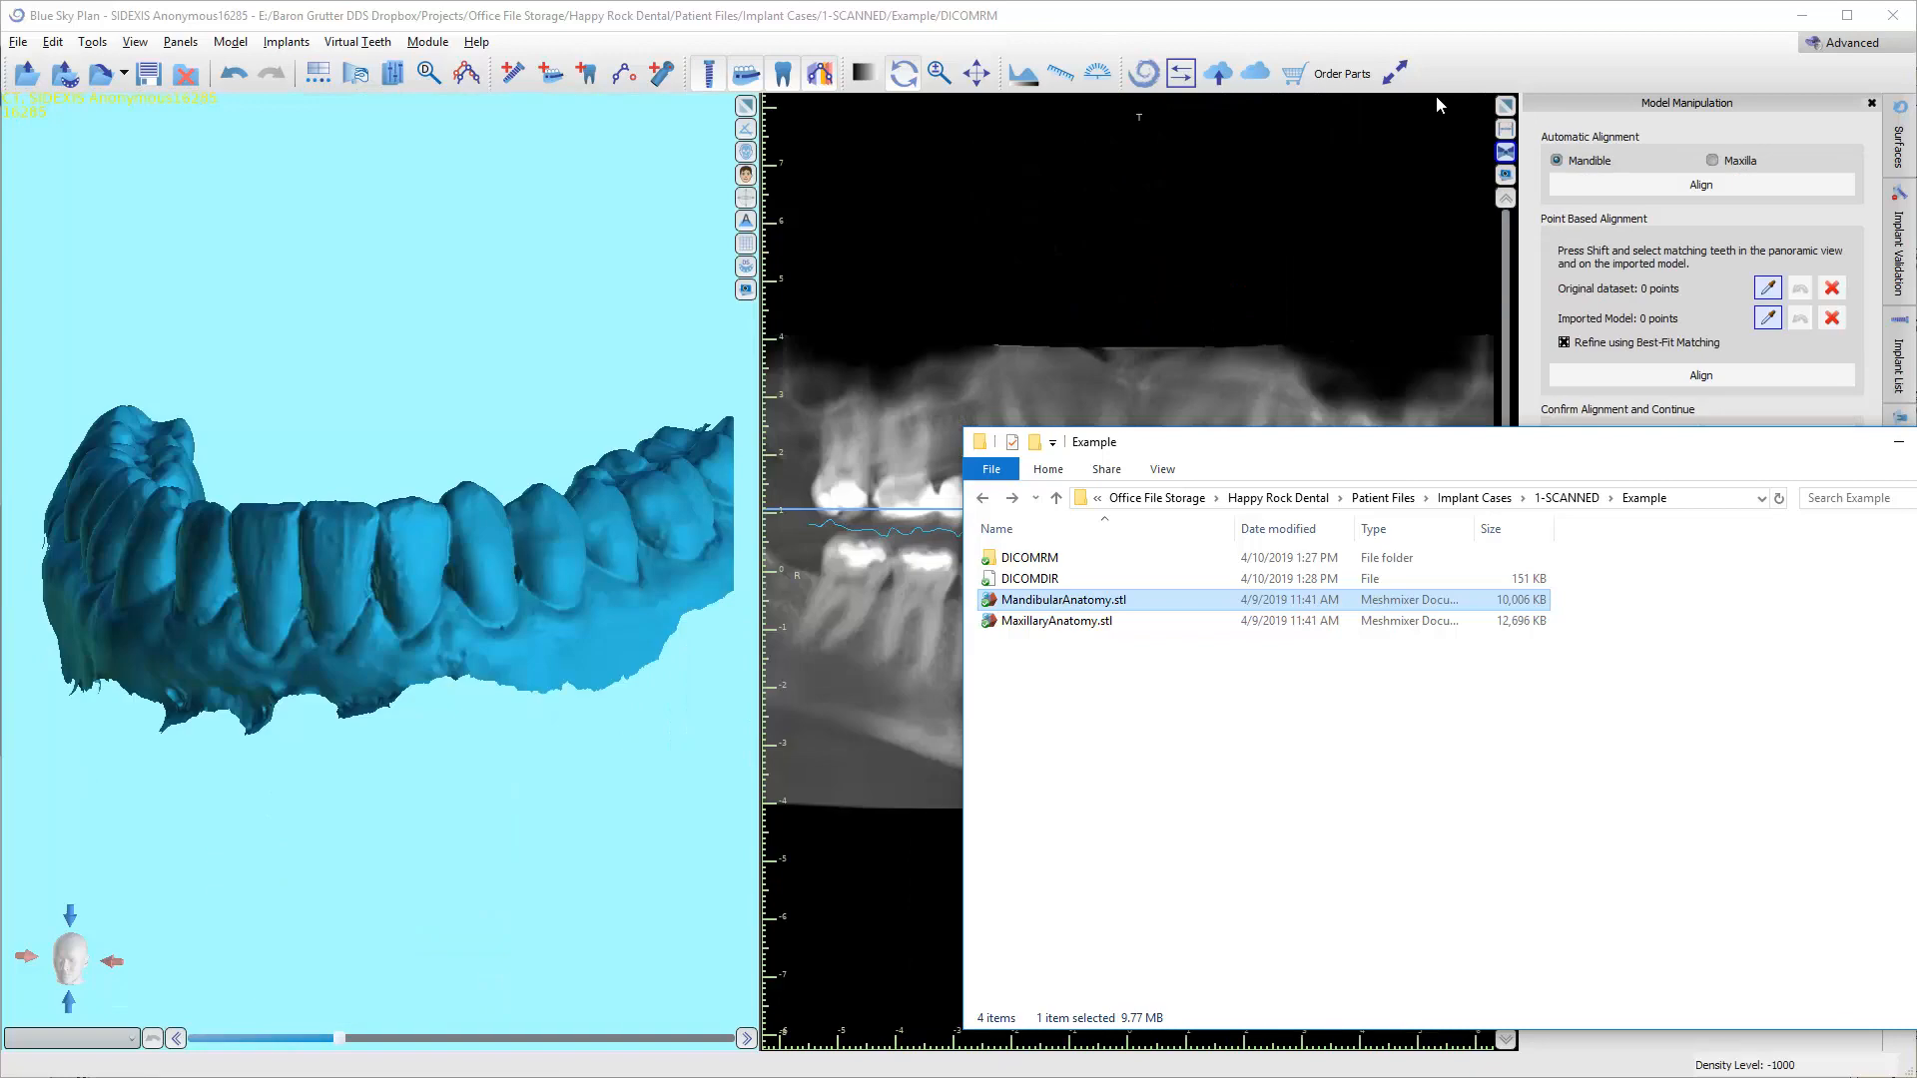
pyautogui.click(1459, 45)
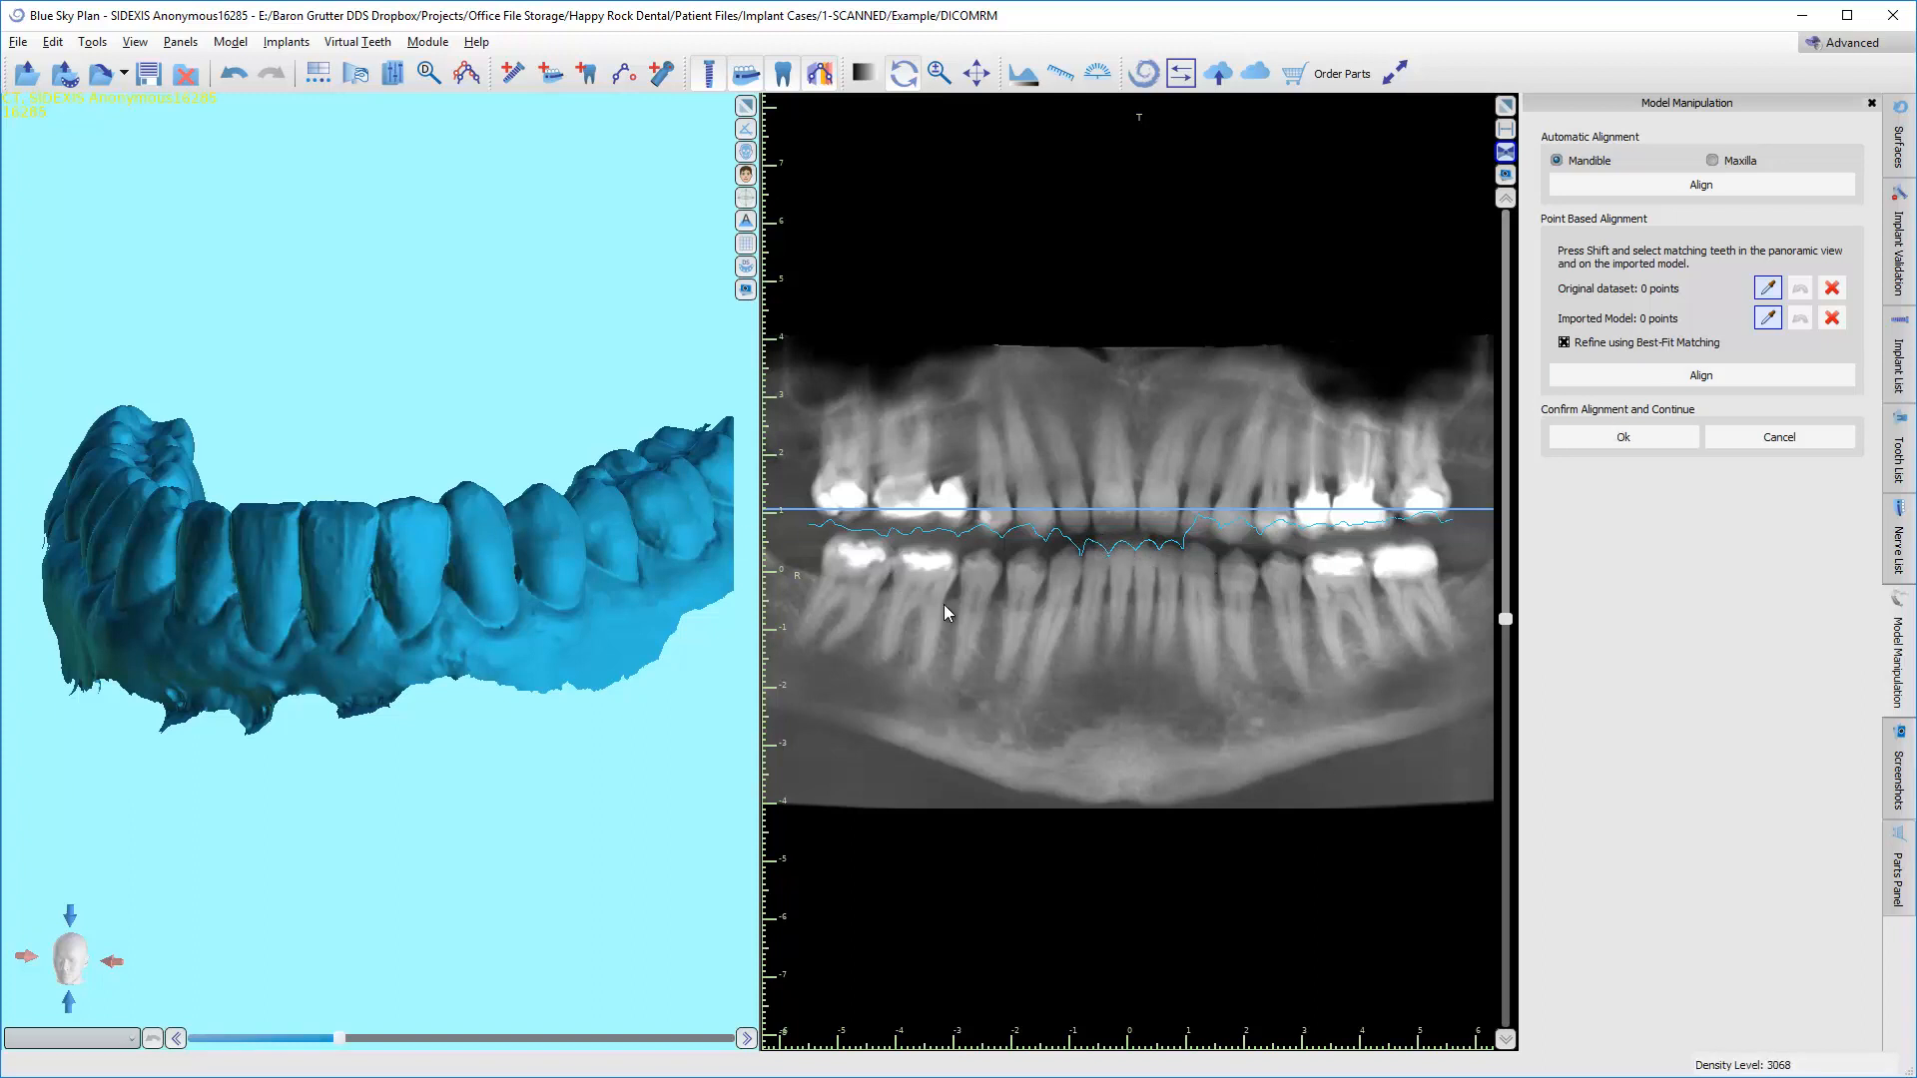
# Cancel the automatic alignment of the imported mandibular model and enlarge the 3D view to show the unaligned model.
pyautogui.click(1760, 440)
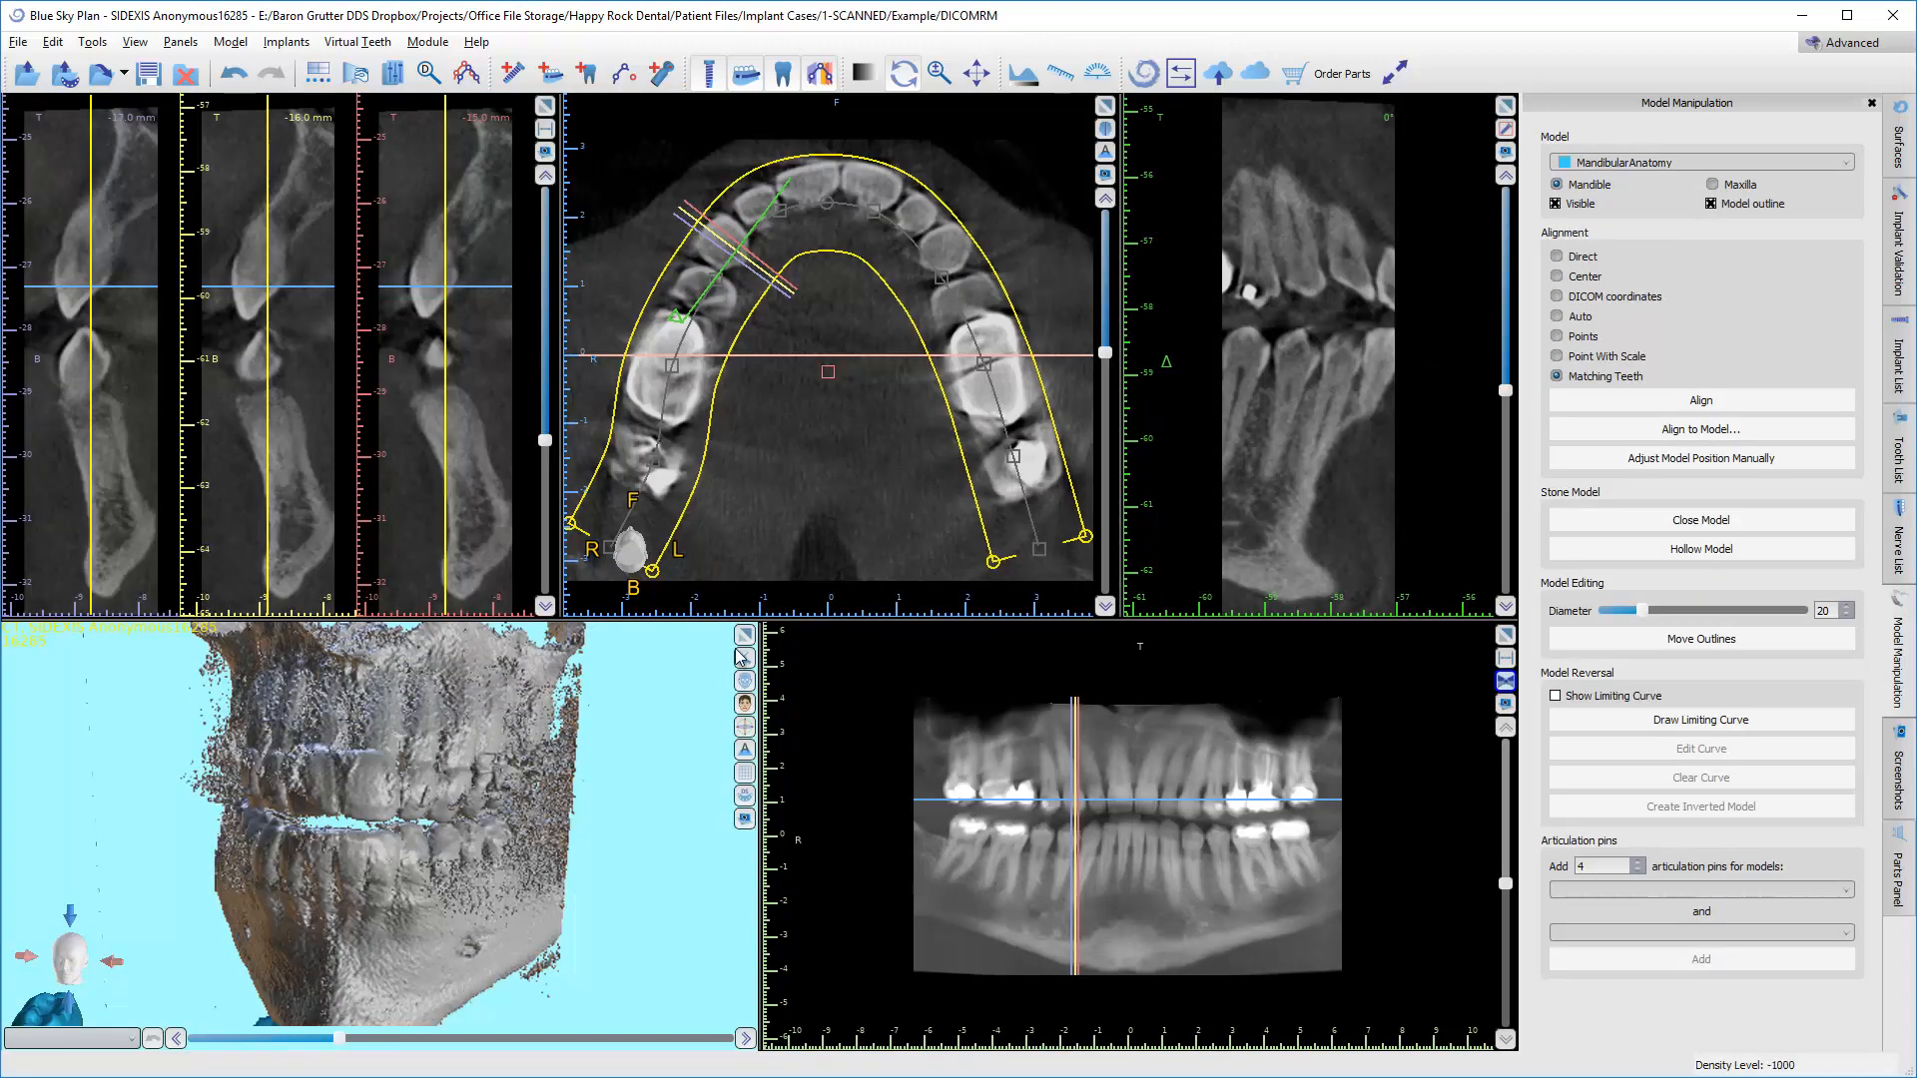
pyautogui.click(742, 658)
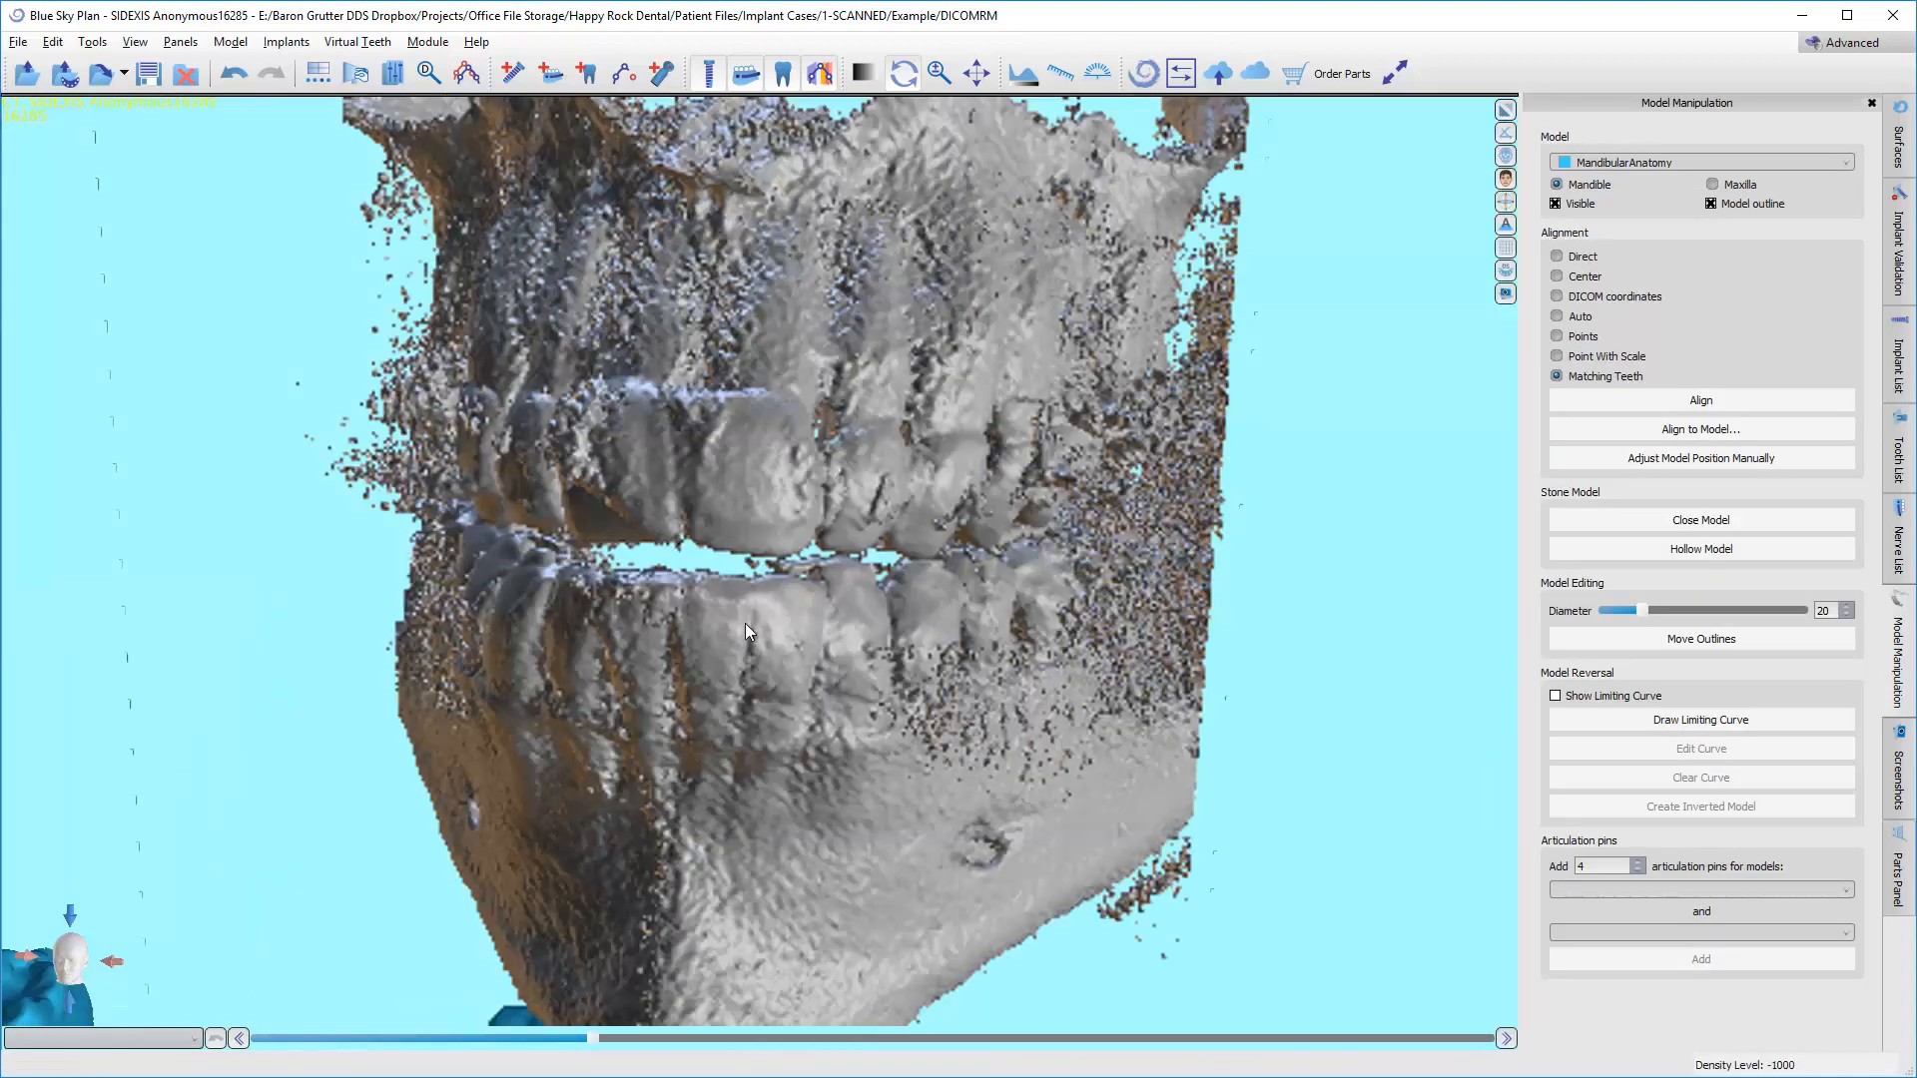
pyautogui.scroll(-5, 745, 623)
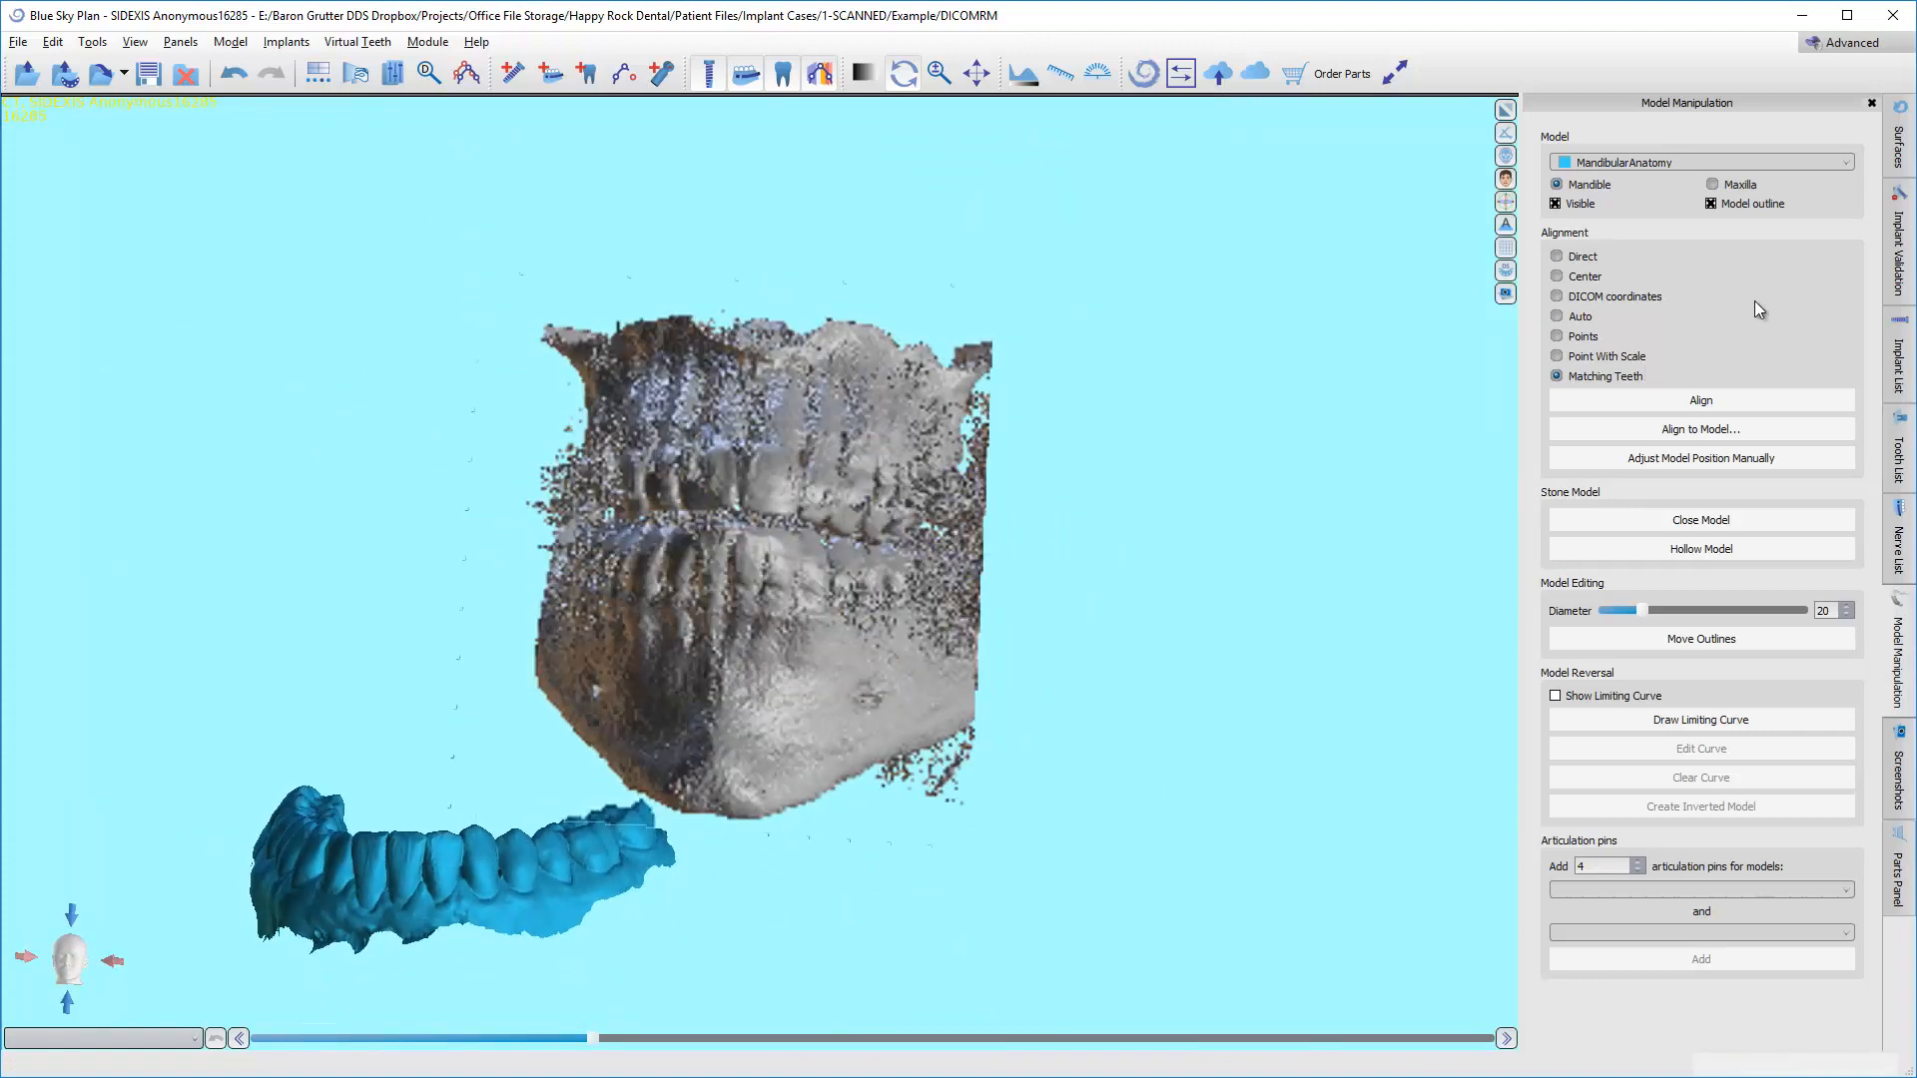
# Hide the Original CT surface and make the MaxillaryAnatomy surface visible alongside MandibularAnatomy.
pyautogui.click(181, 42)
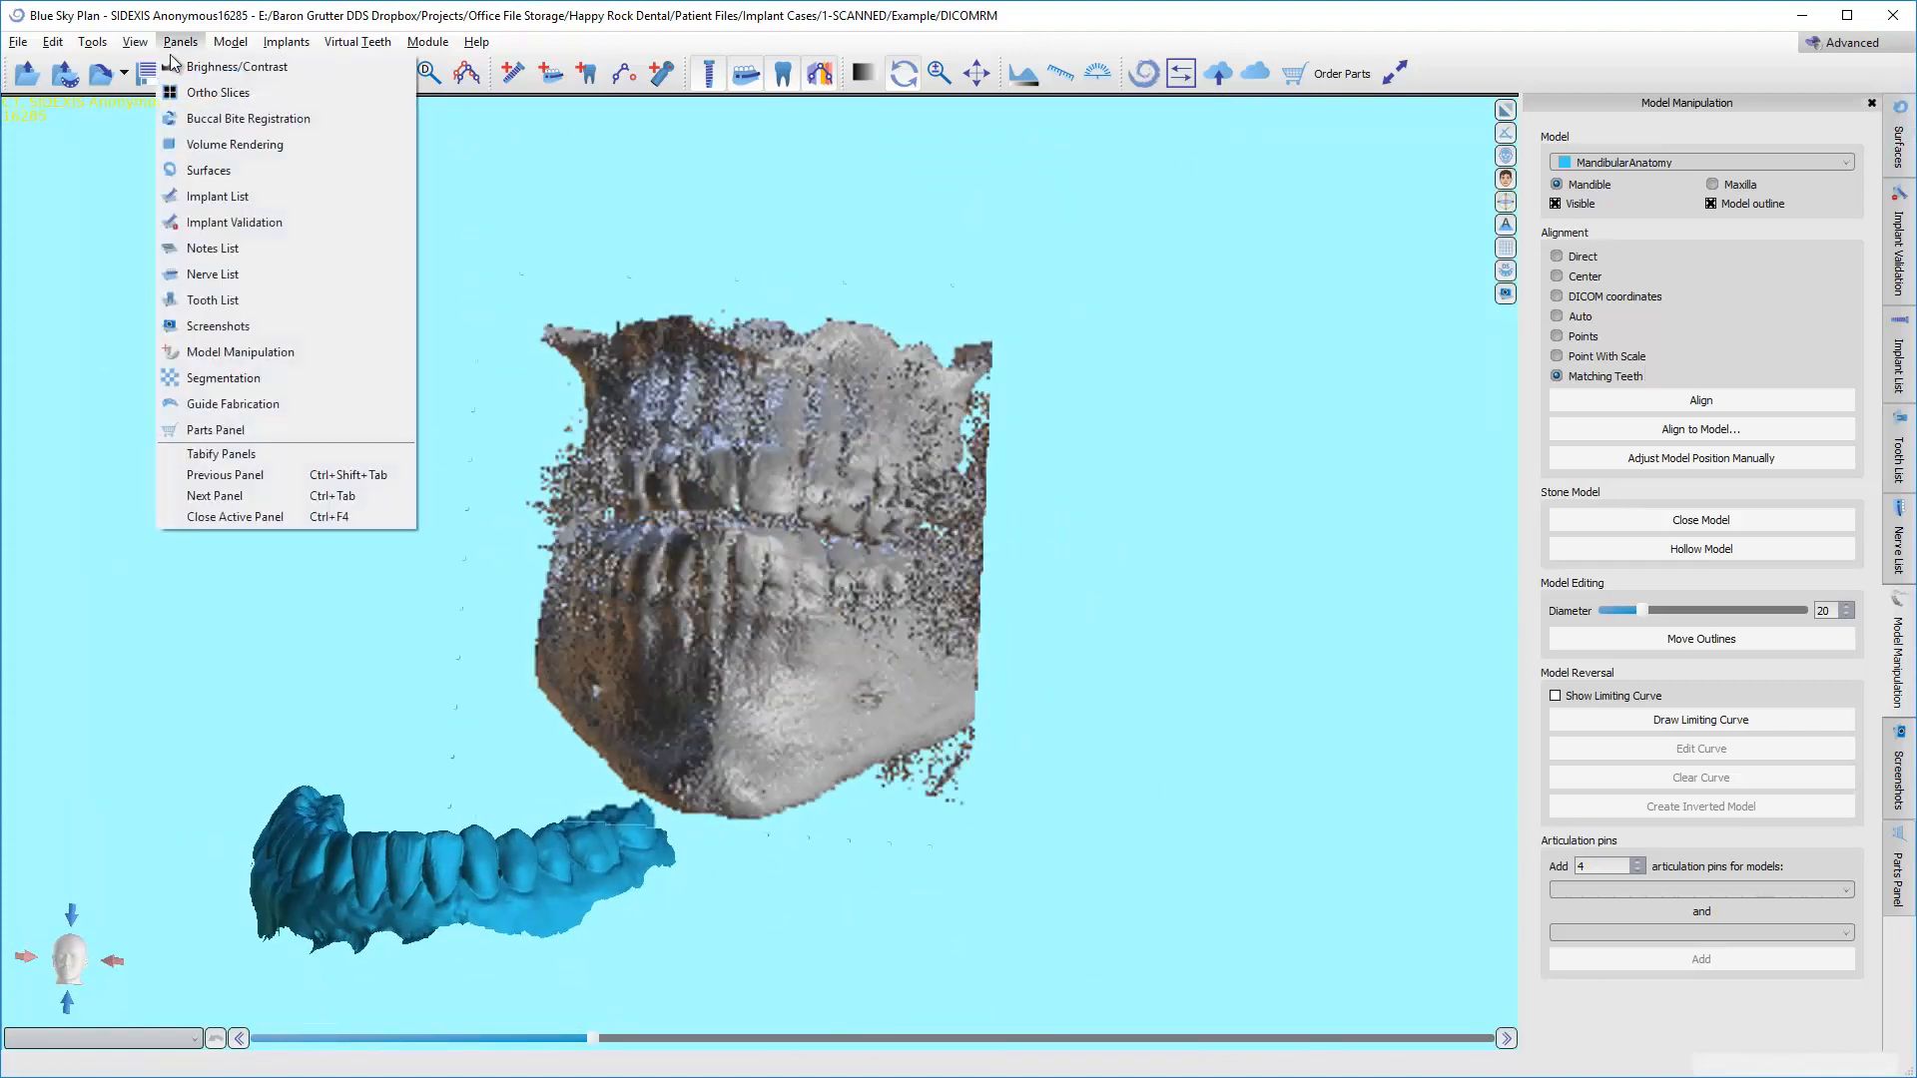
pyautogui.click(198, 170)
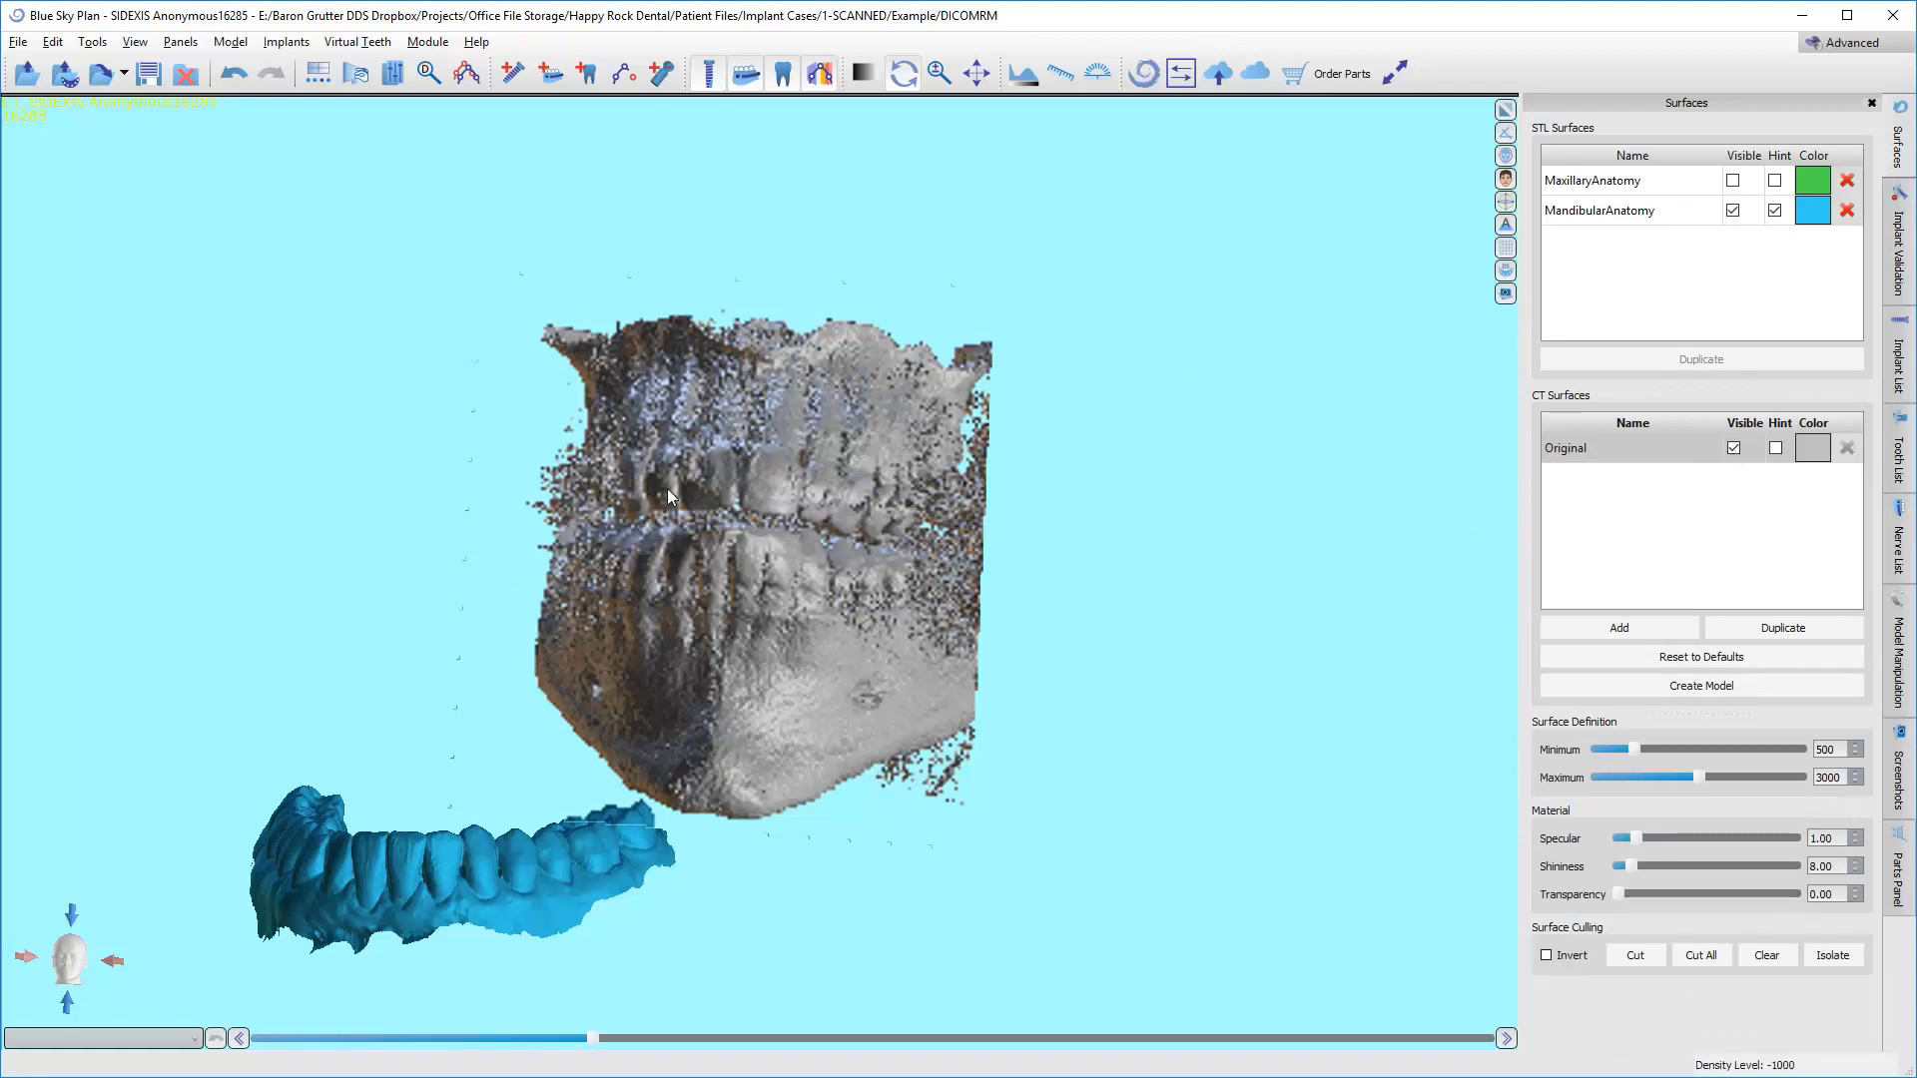
pyautogui.click(1733, 447)
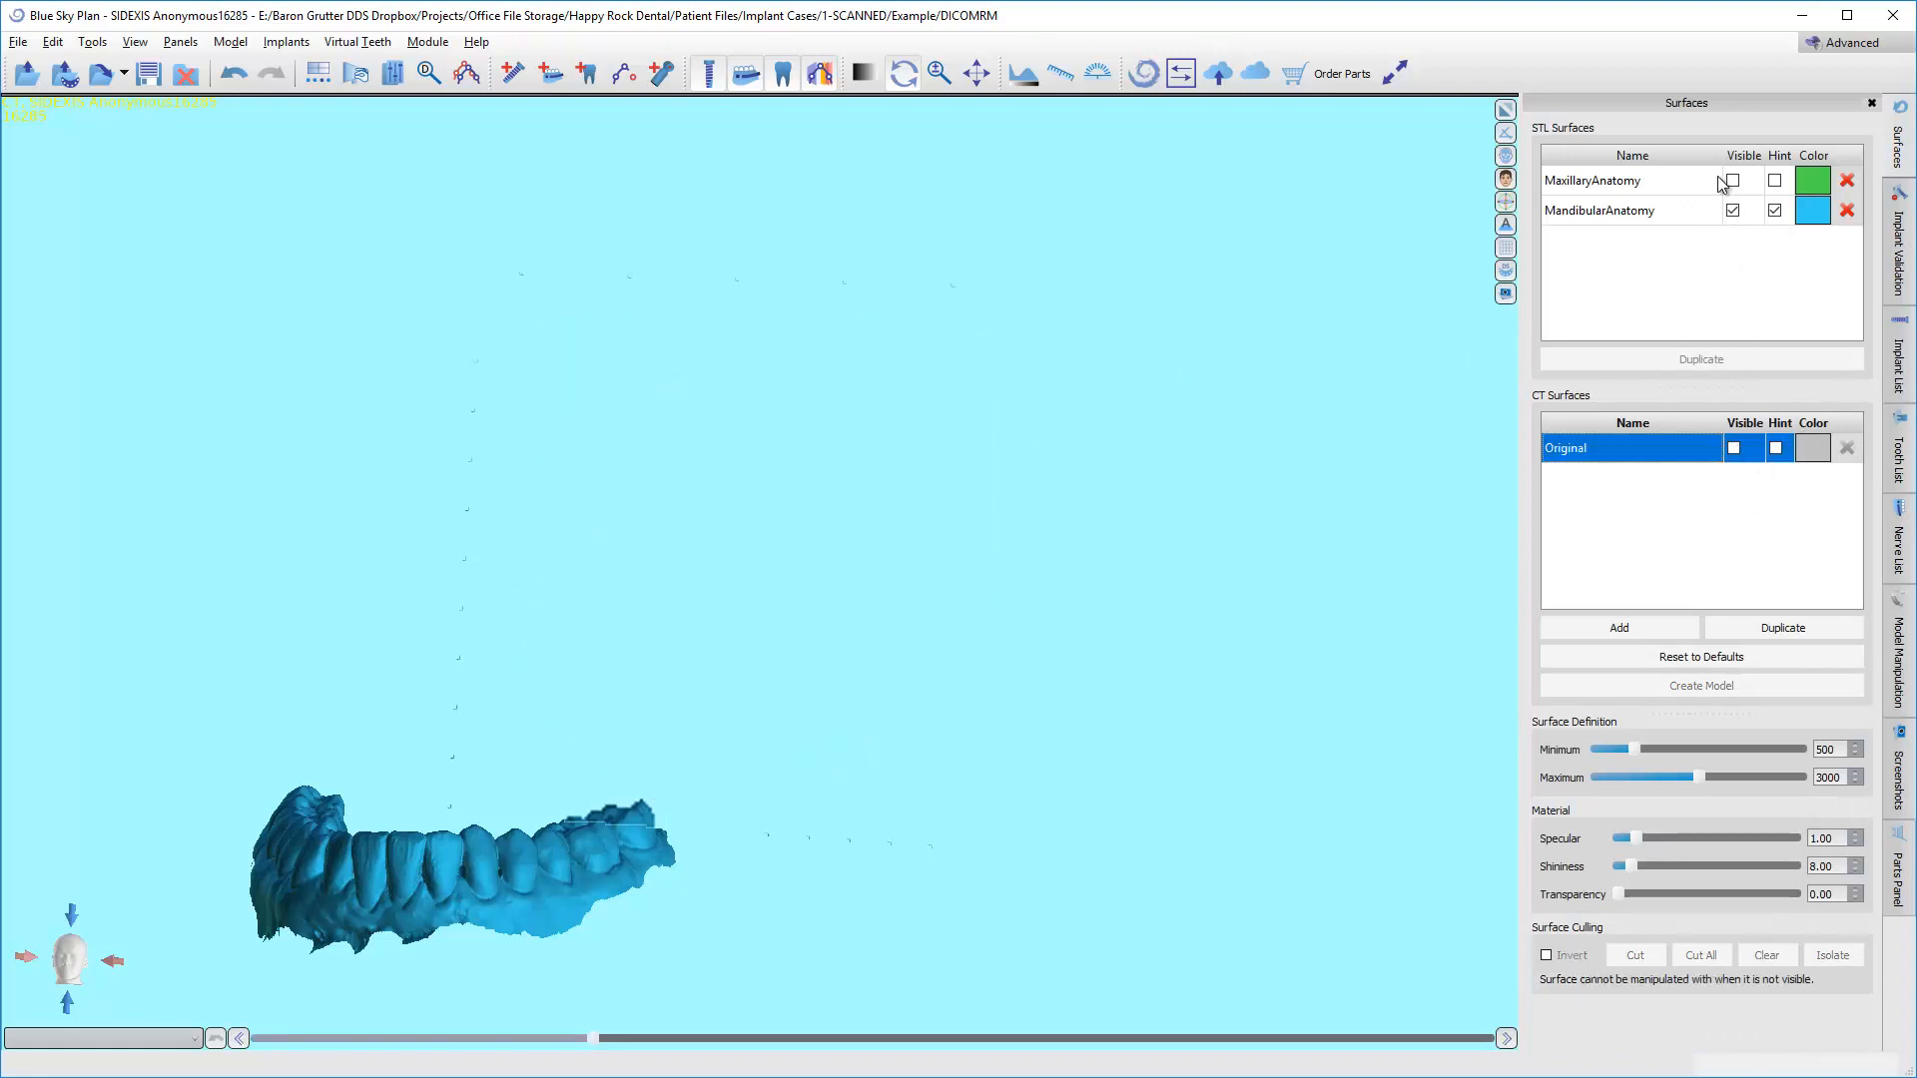
pyautogui.click(1732, 181)
pyautogui.moveTo(735, 494); pyautogui.dragTo(767, 531)
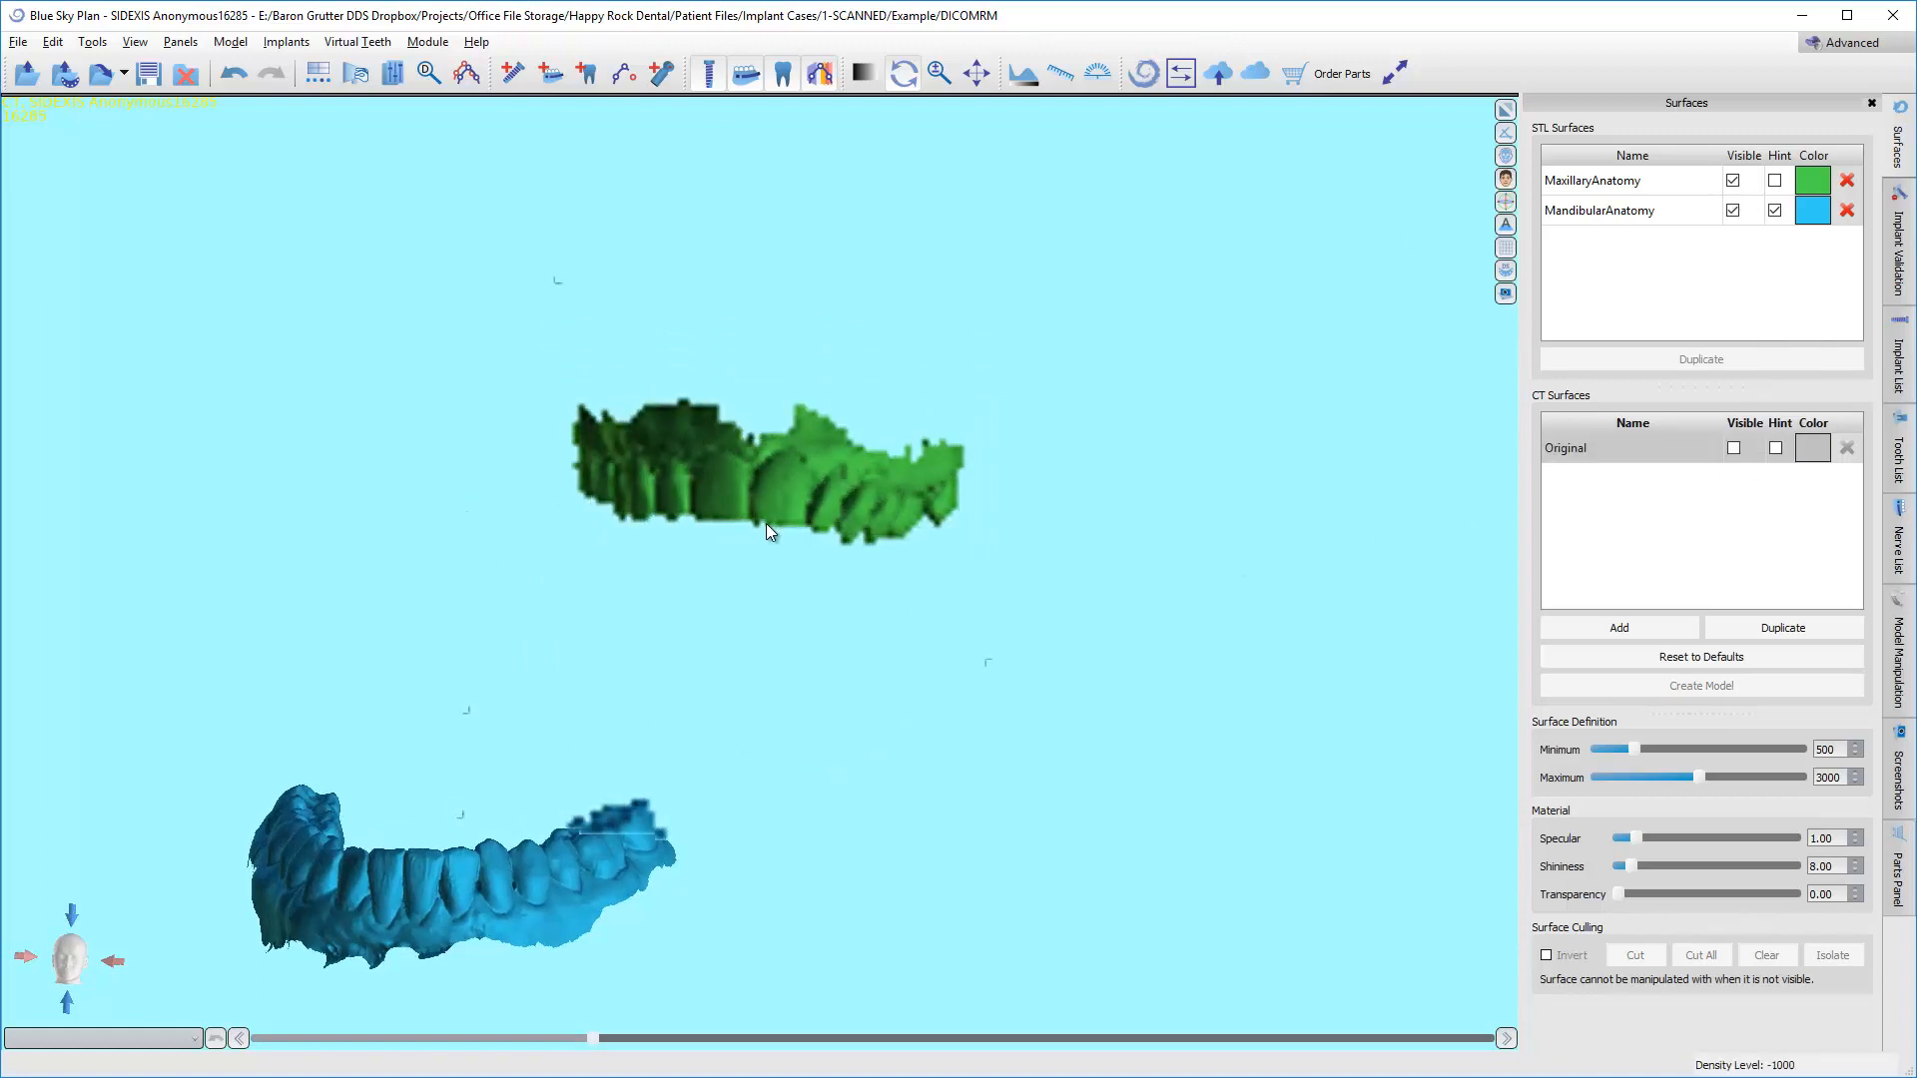
# Compare the maxillary model with the Original CT surface by showing that surface briefly, and look at the mandibular model's position.
pyautogui.moveTo(765, 523); pyautogui.dragTo(746, 458, button='right')
pyautogui.moveTo(741, 446); pyautogui.dragTo(727, 485, button='middle')
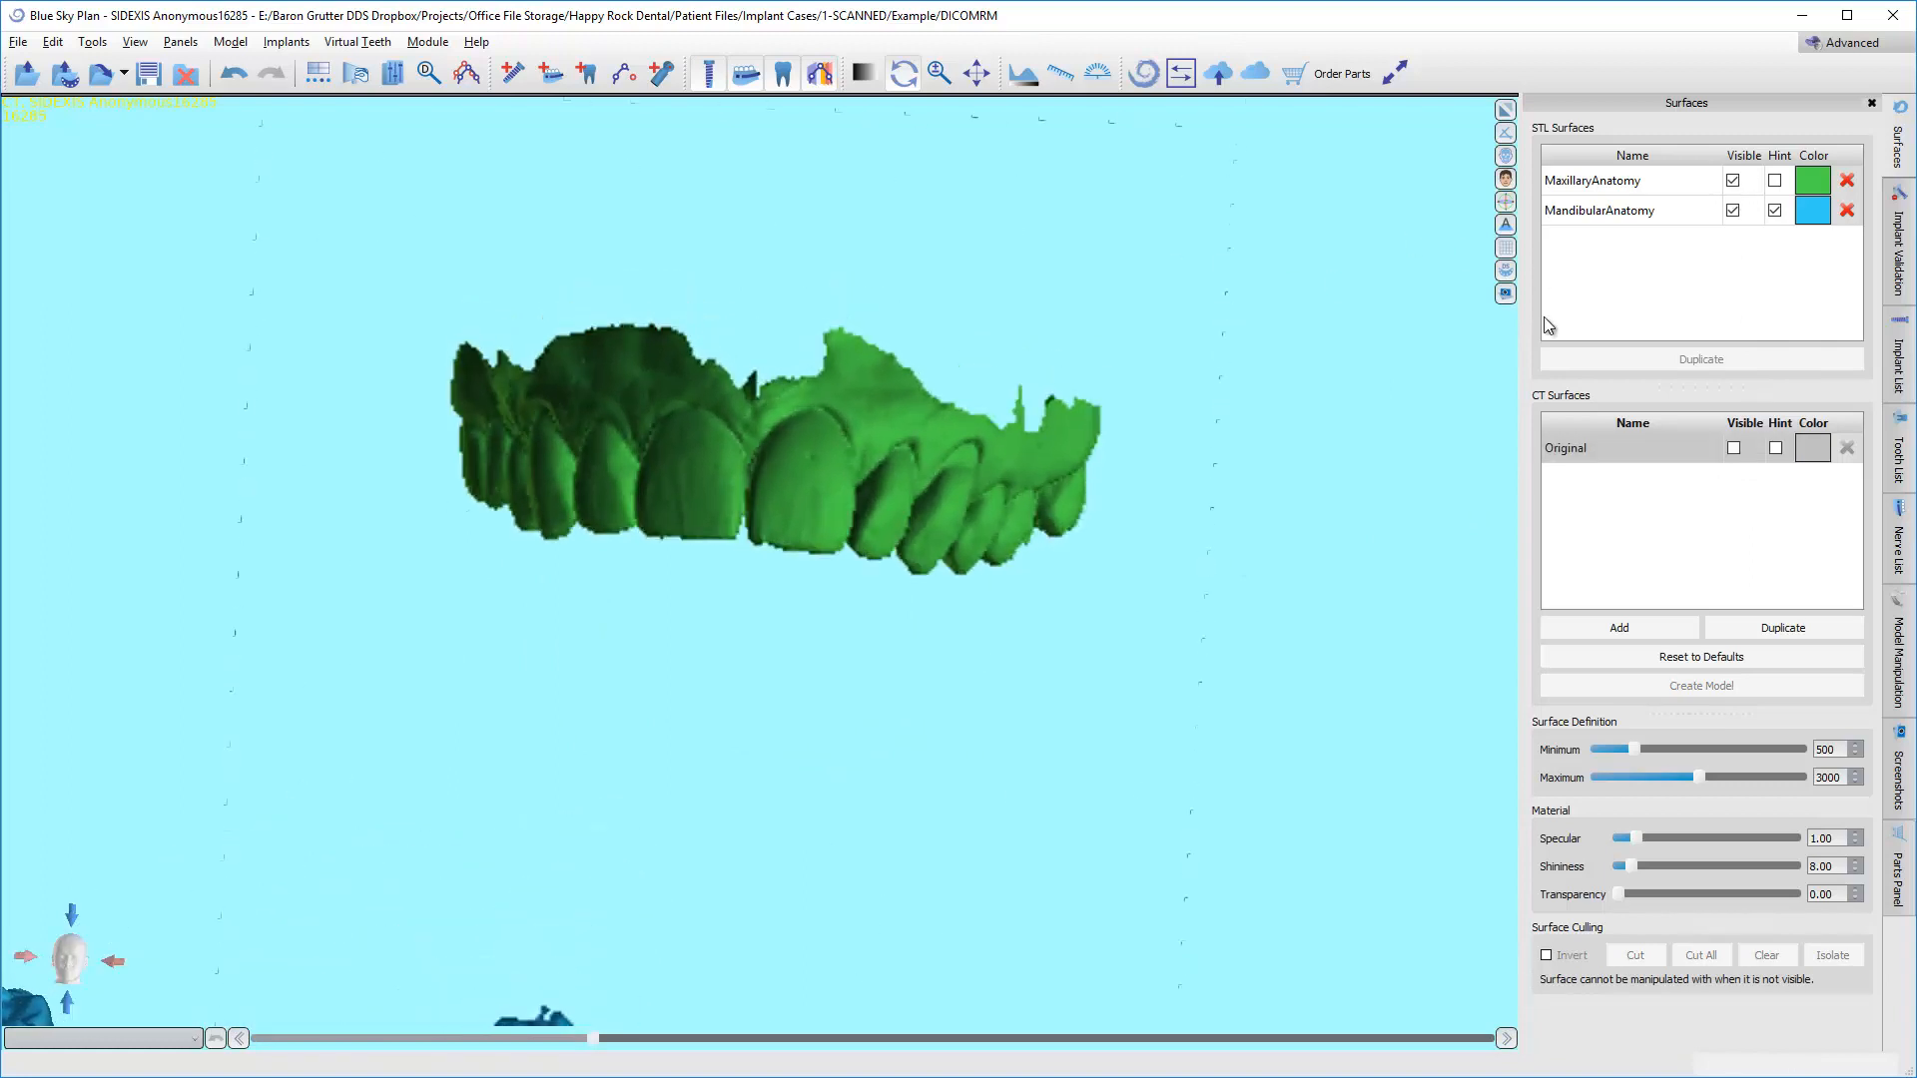
pyautogui.click(1733, 448)
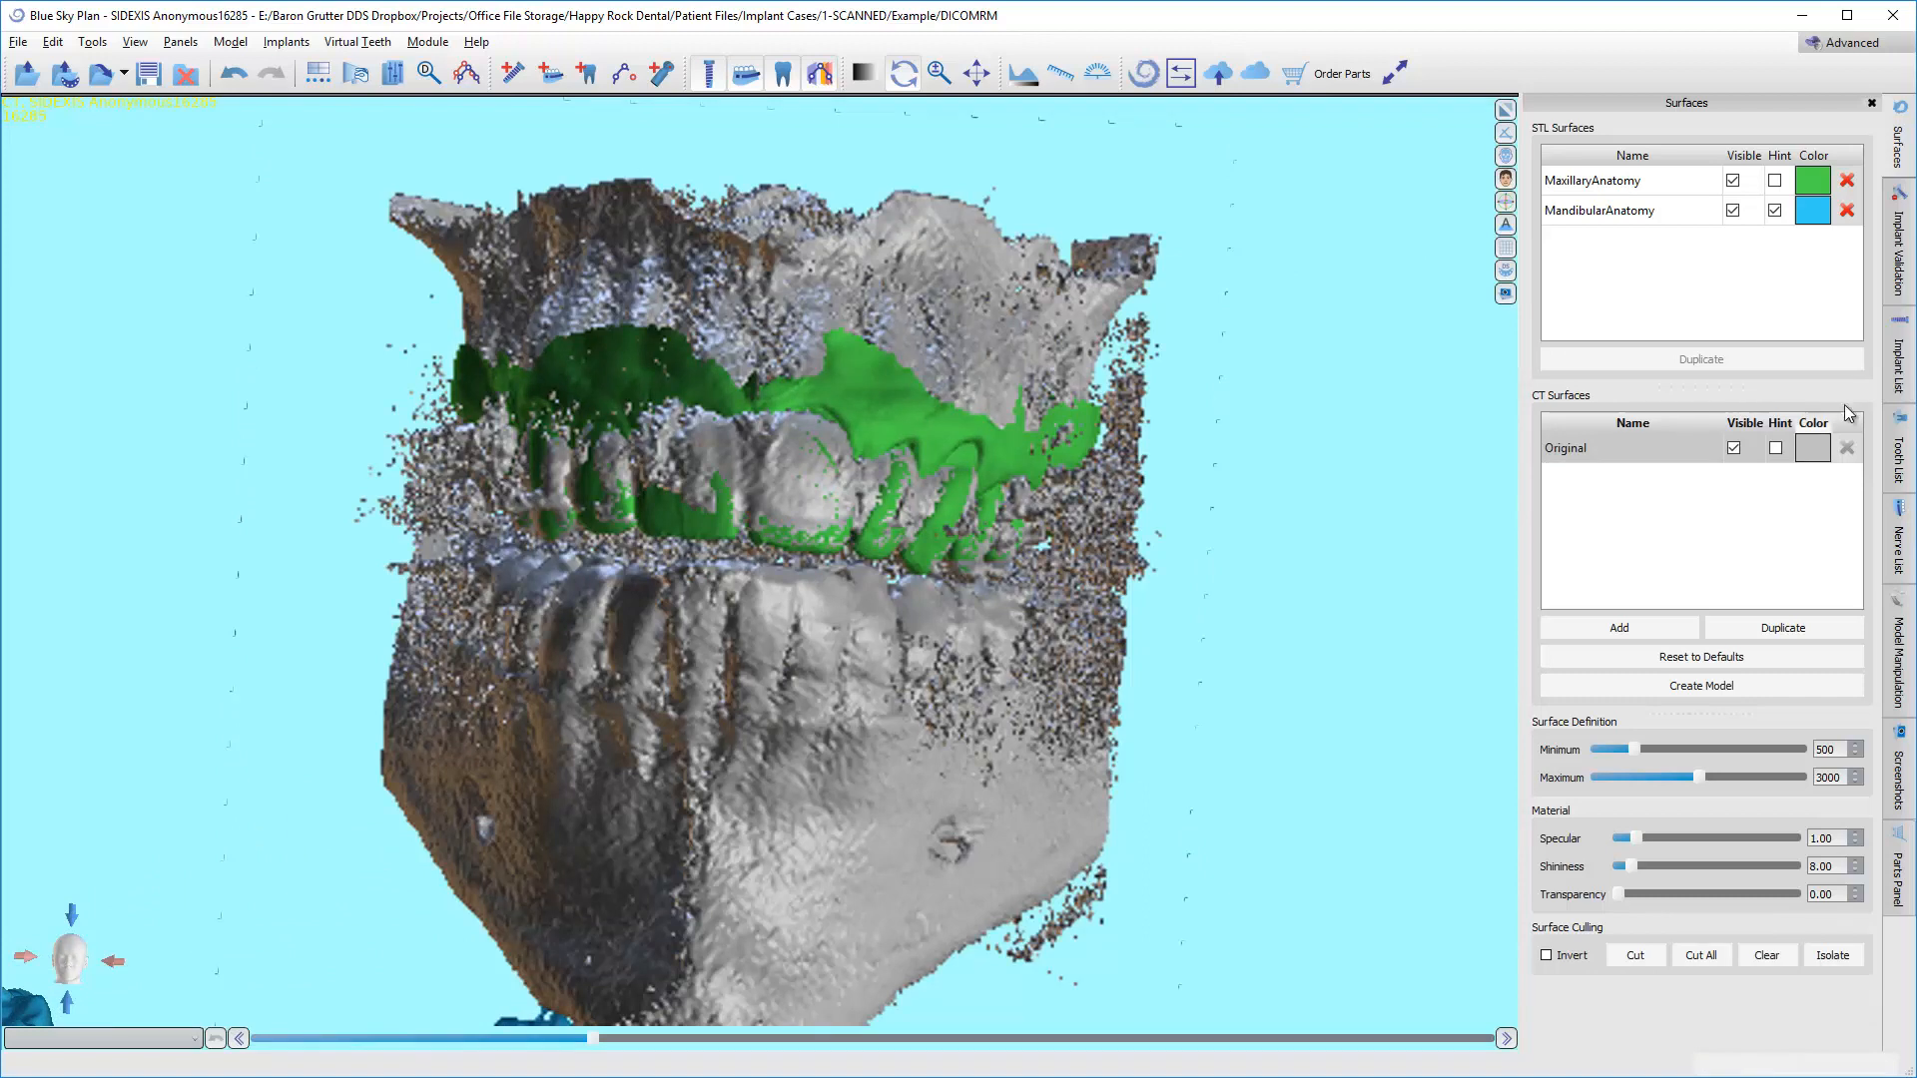
pyautogui.click(1734, 448)
pyautogui.moveTo(650, 857); pyautogui.dragTo(486, 921)
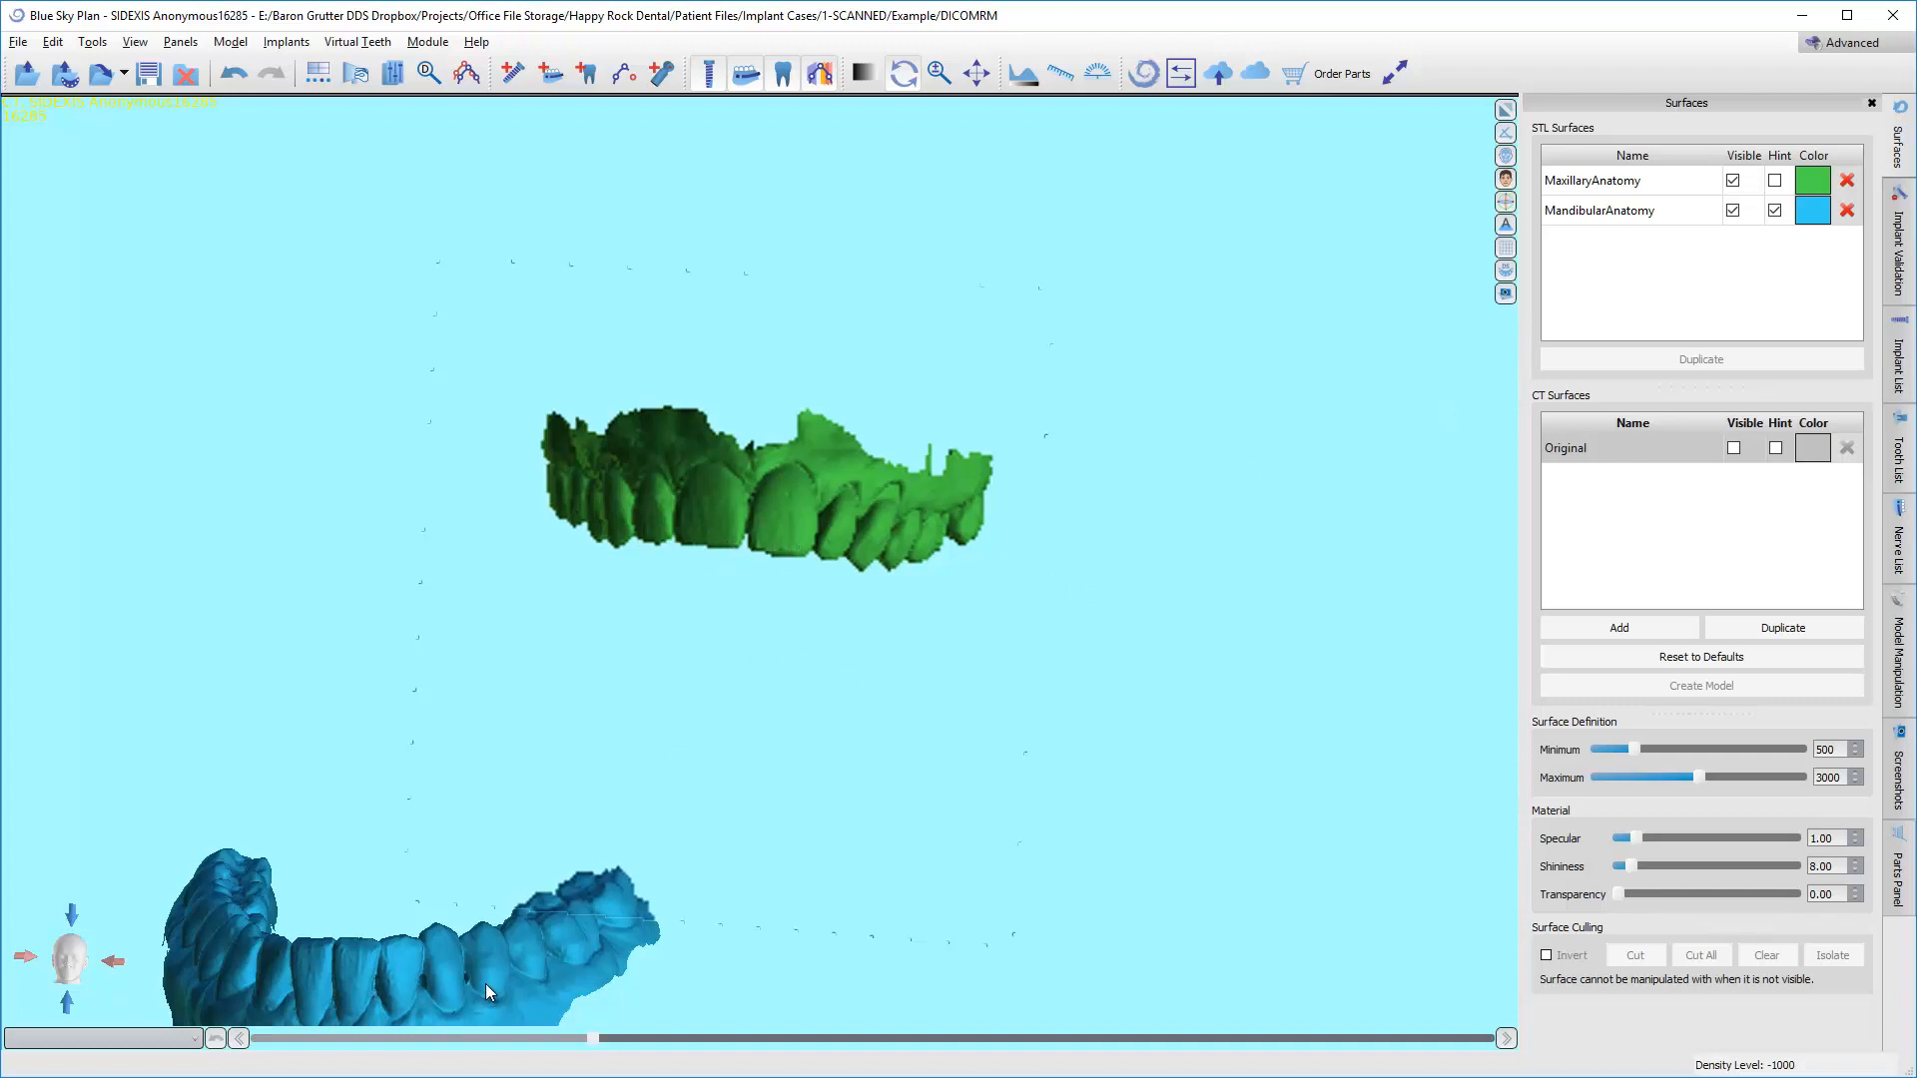
# Align the MandibularAnatomy model to the MaxillaryAnatomy model without using points.
pyautogui.click(138, 42)
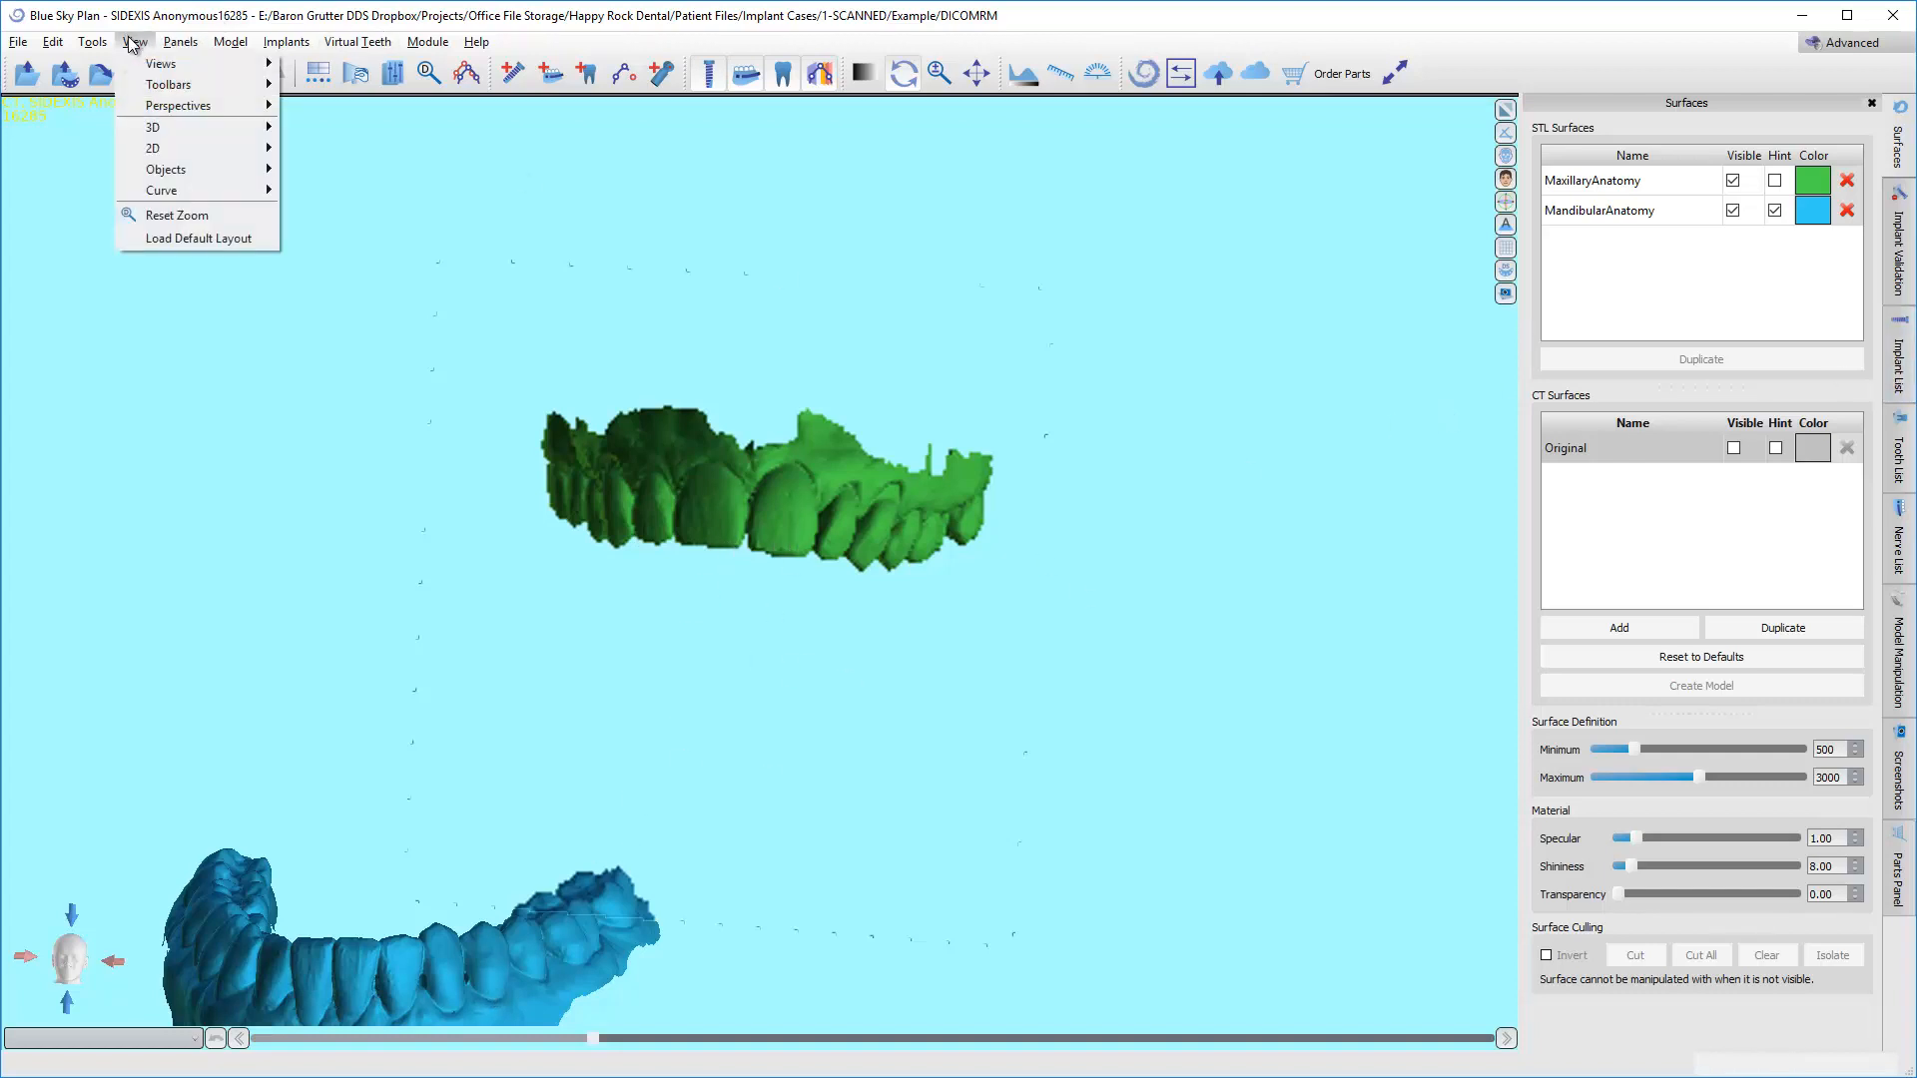
pyautogui.moveTo(181, 42)
pyautogui.click(227, 353)
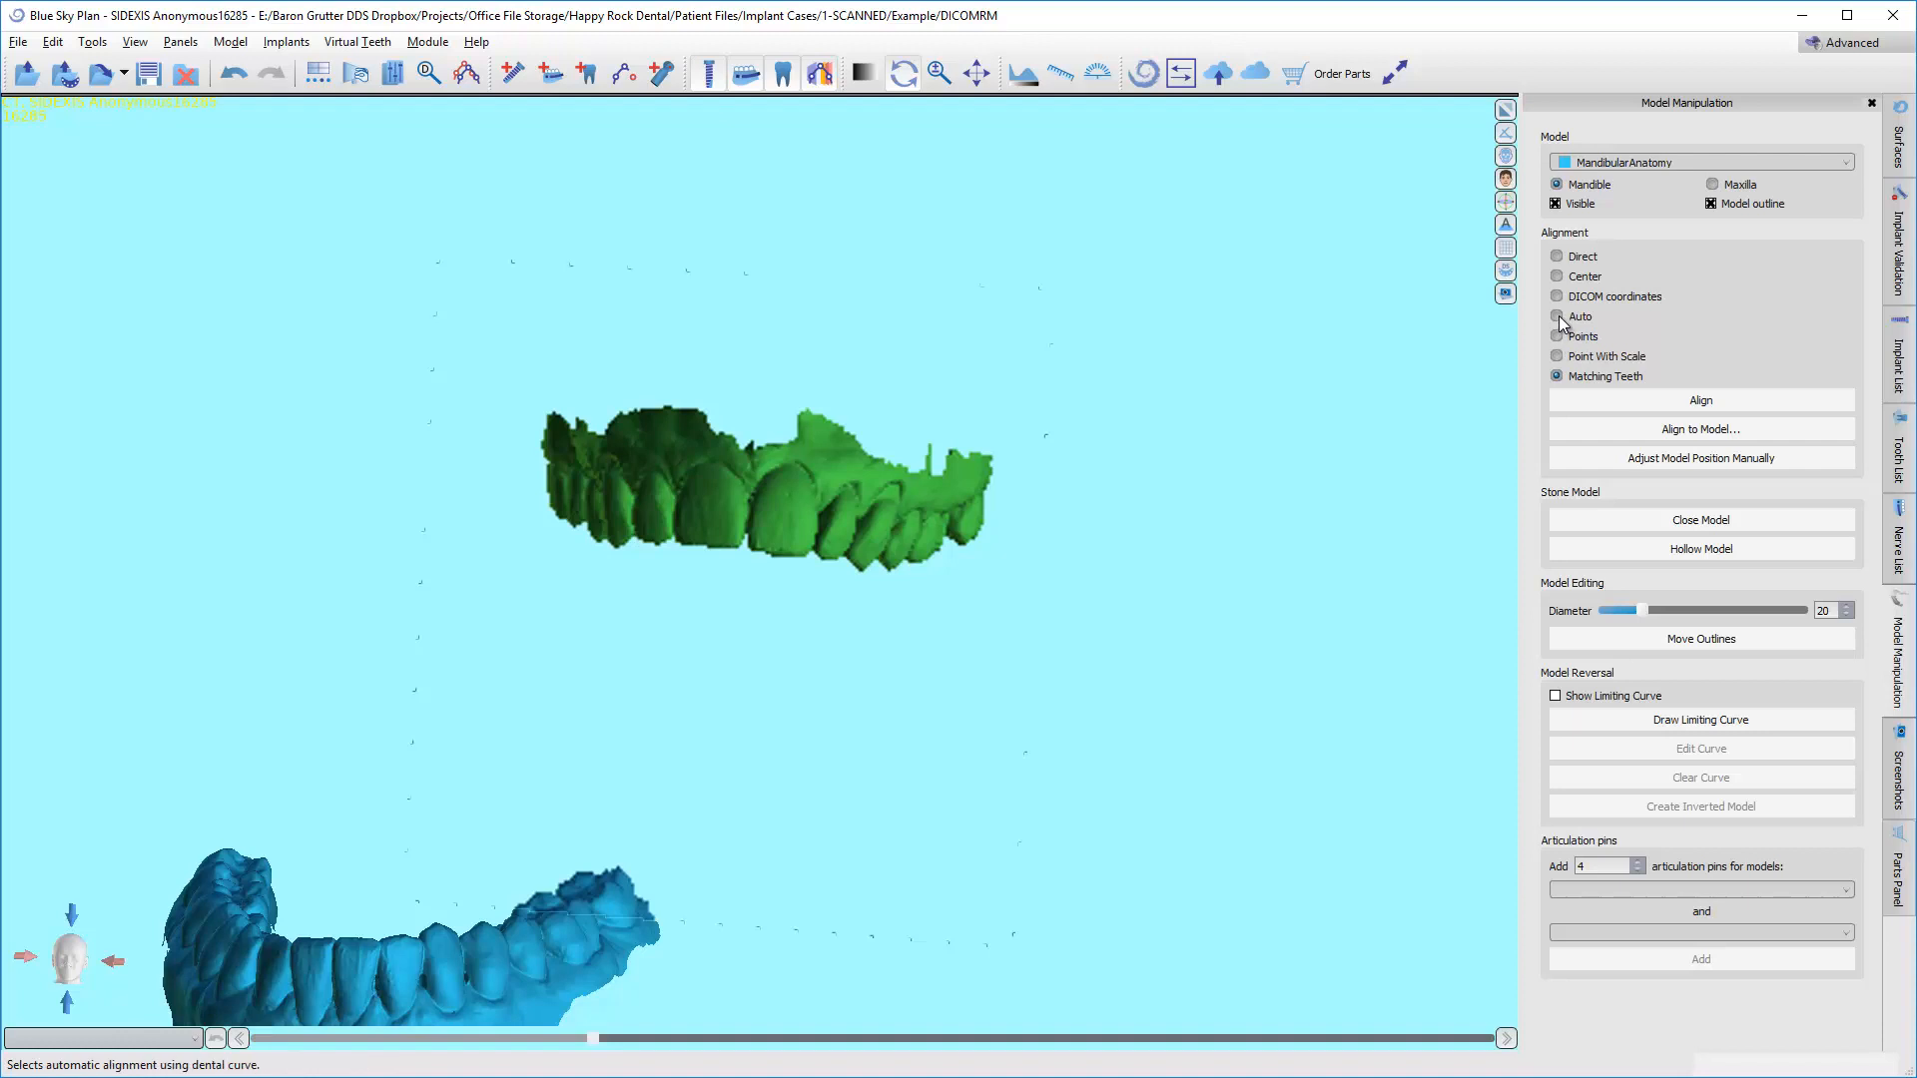
pyautogui.click(1558, 376)
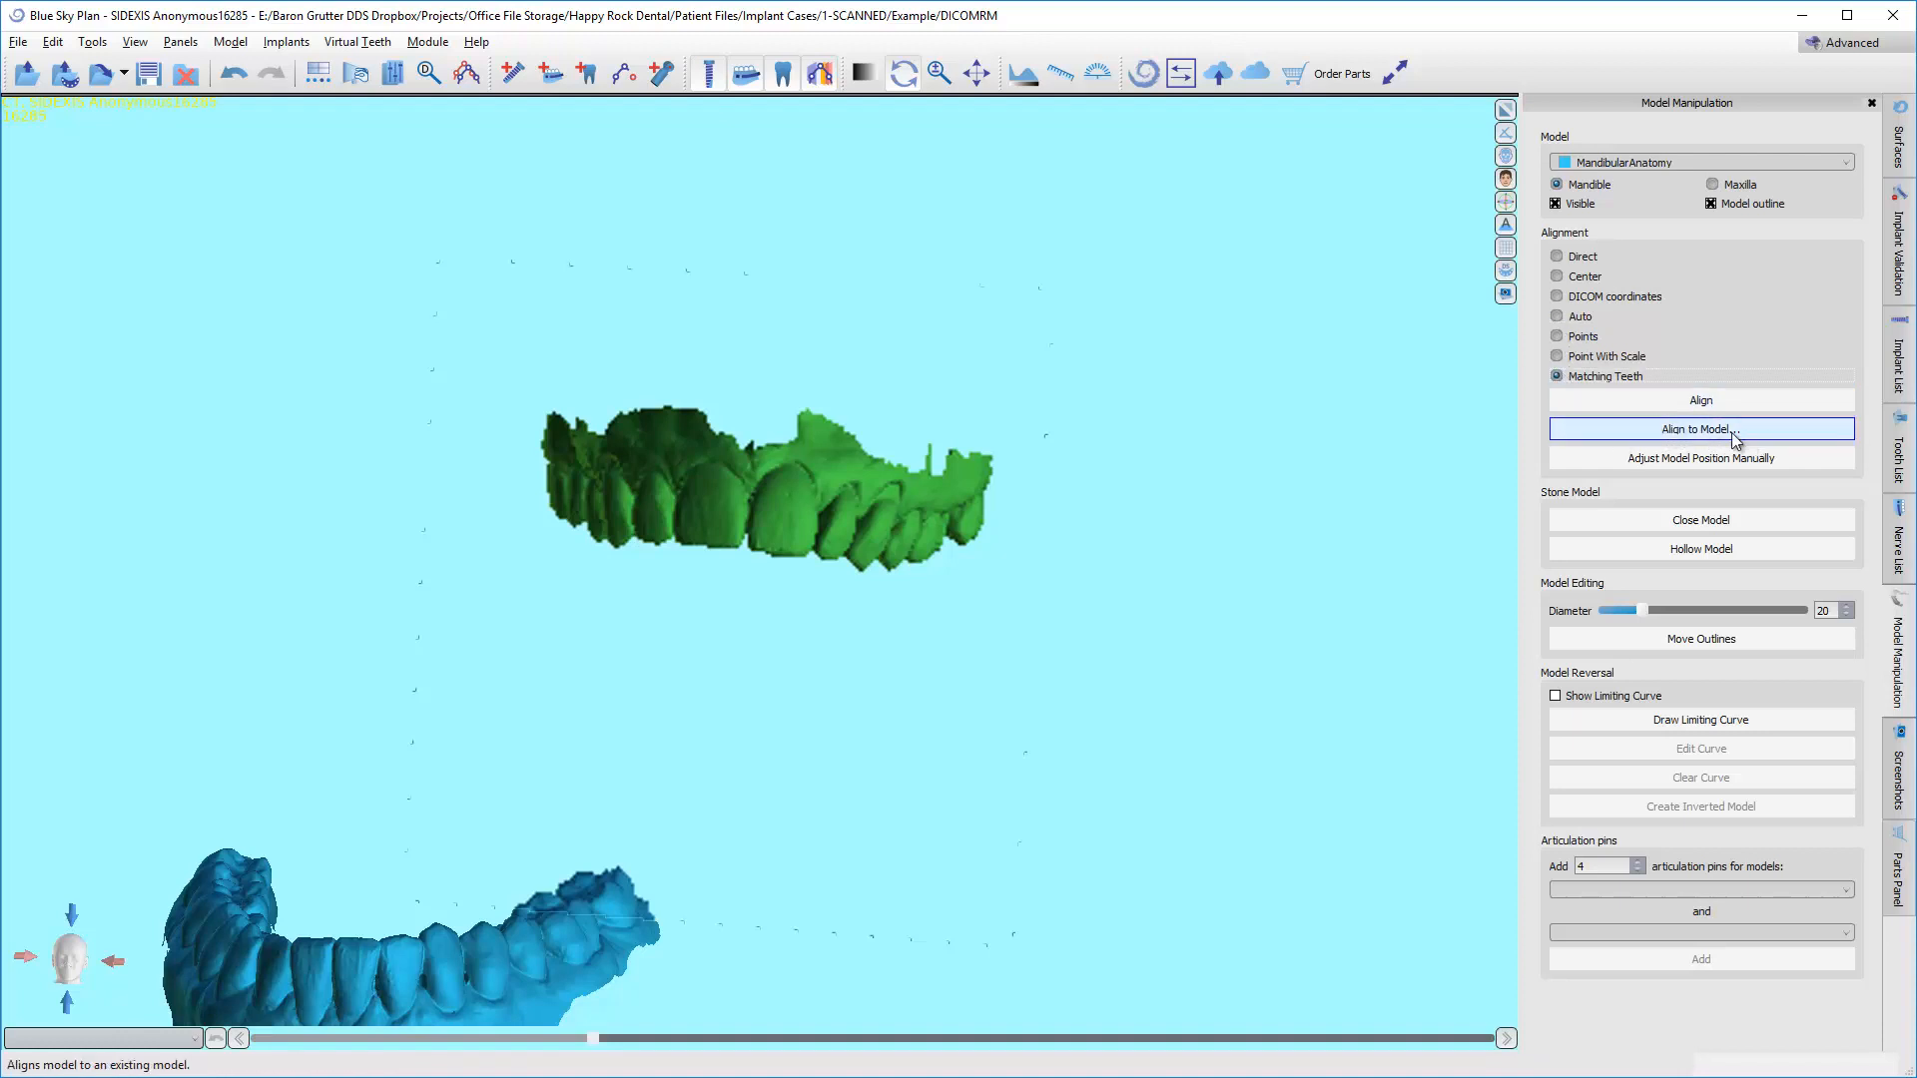
pyautogui.click(1686, 431)
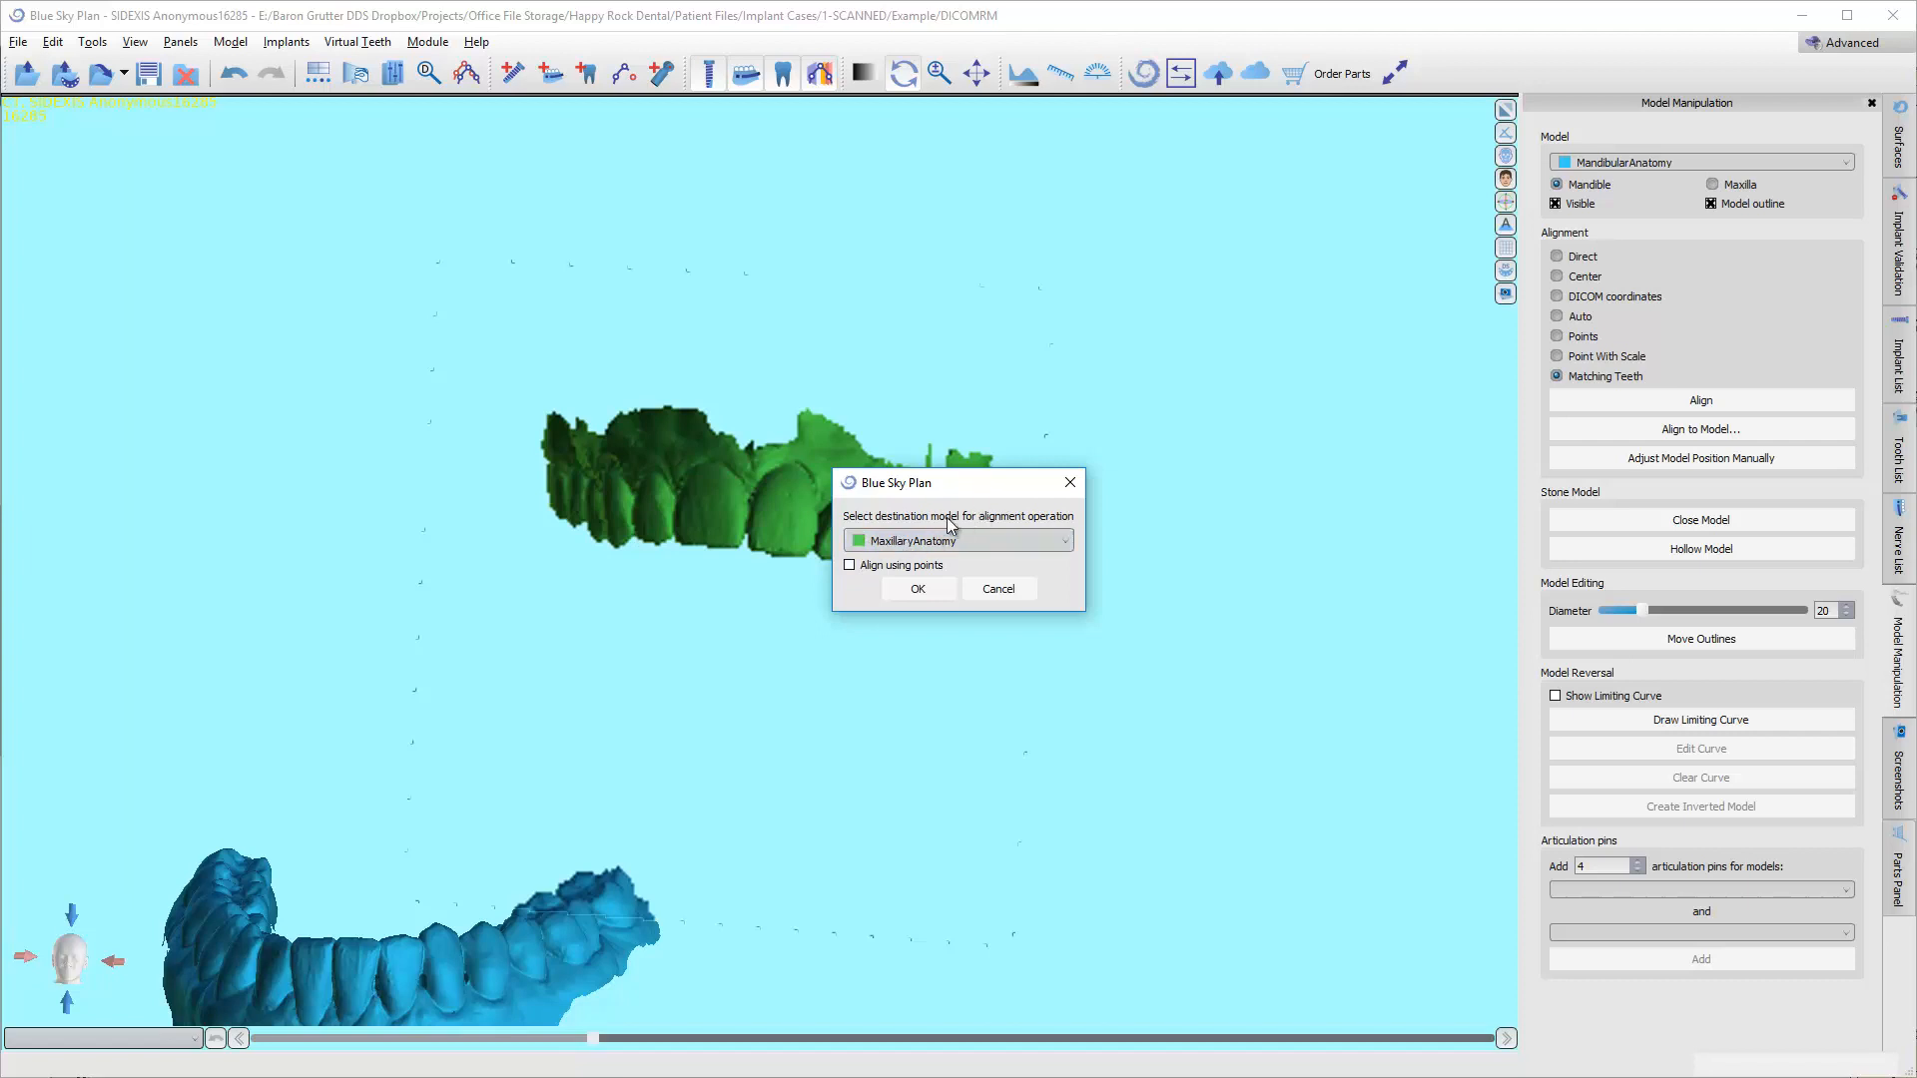
pyautogui.click(912, 593)
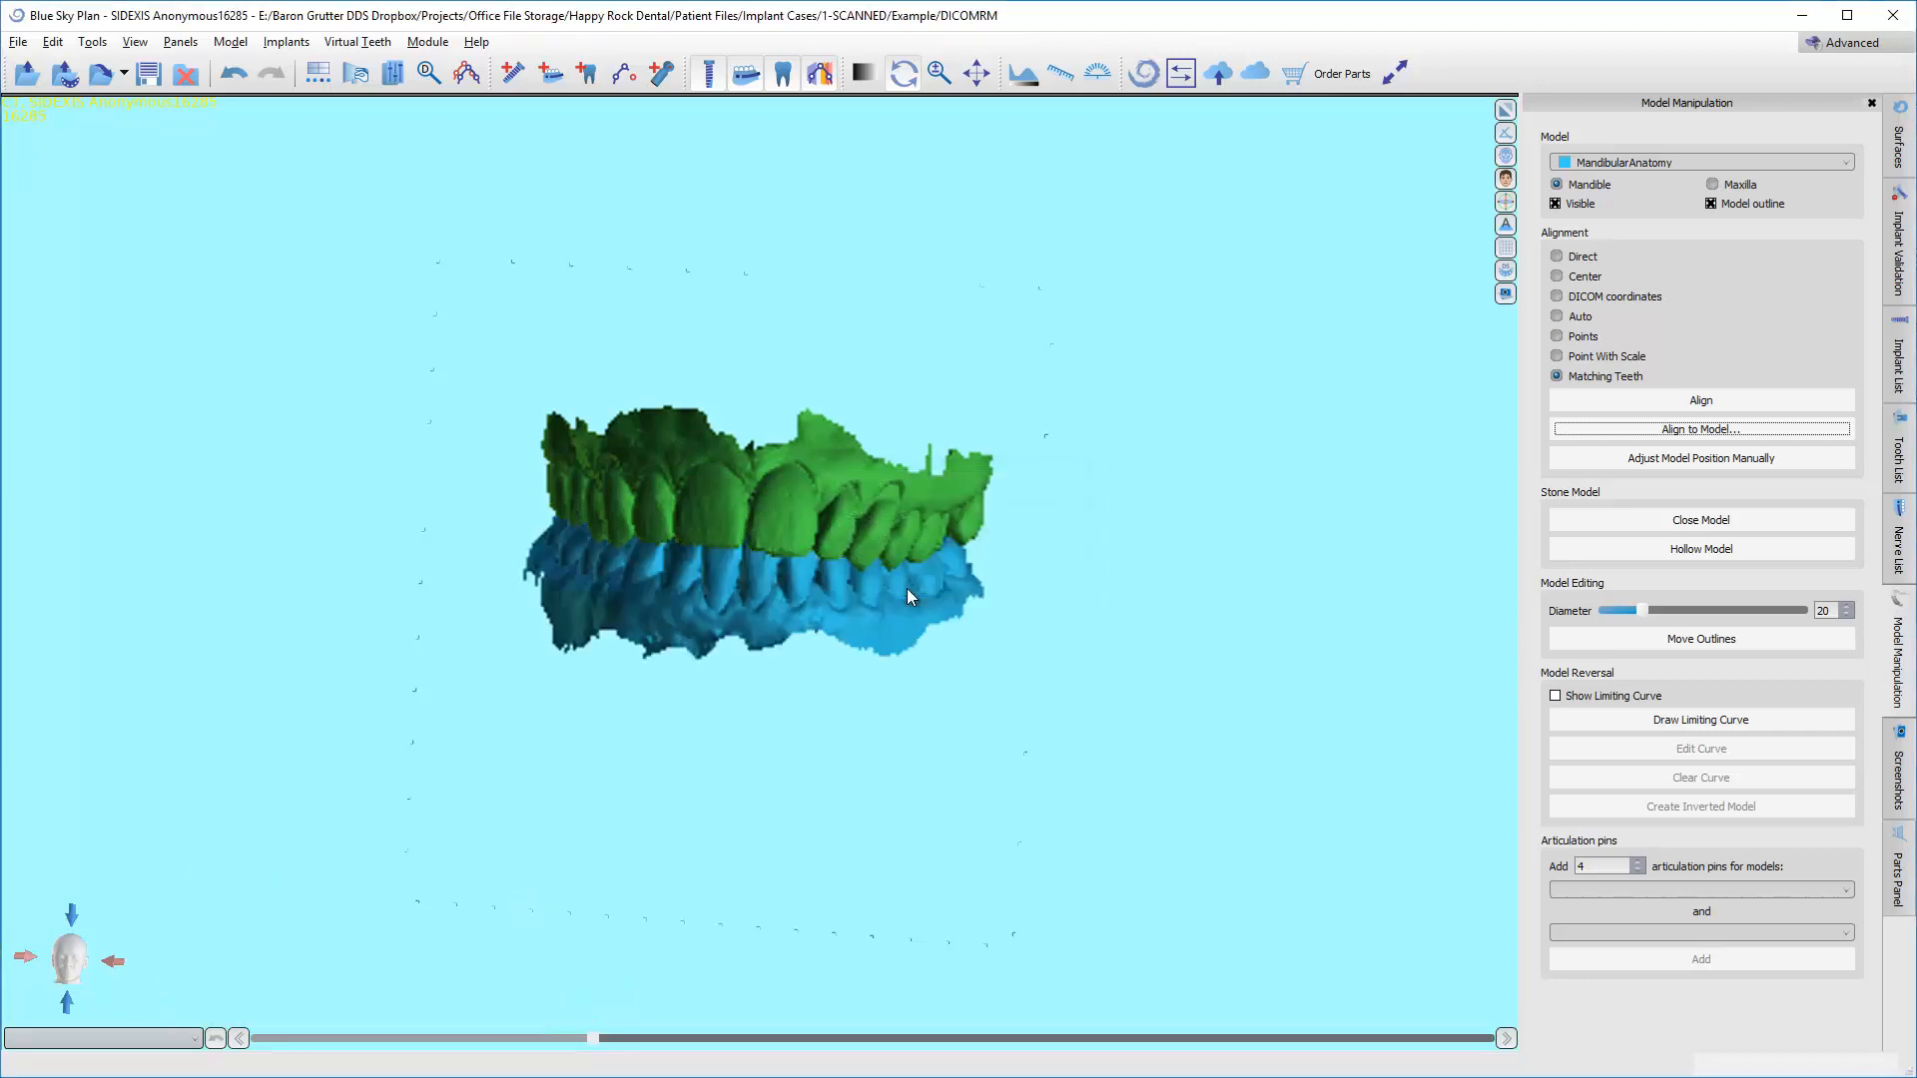
# Examine how the mandibular and maxillary models meet in the bite from the front and from the side.
pyautogui.moveTo(791, 677); pyautogui.dragTo(727, 689)
pyautogui.scroll(4, 730, 685)
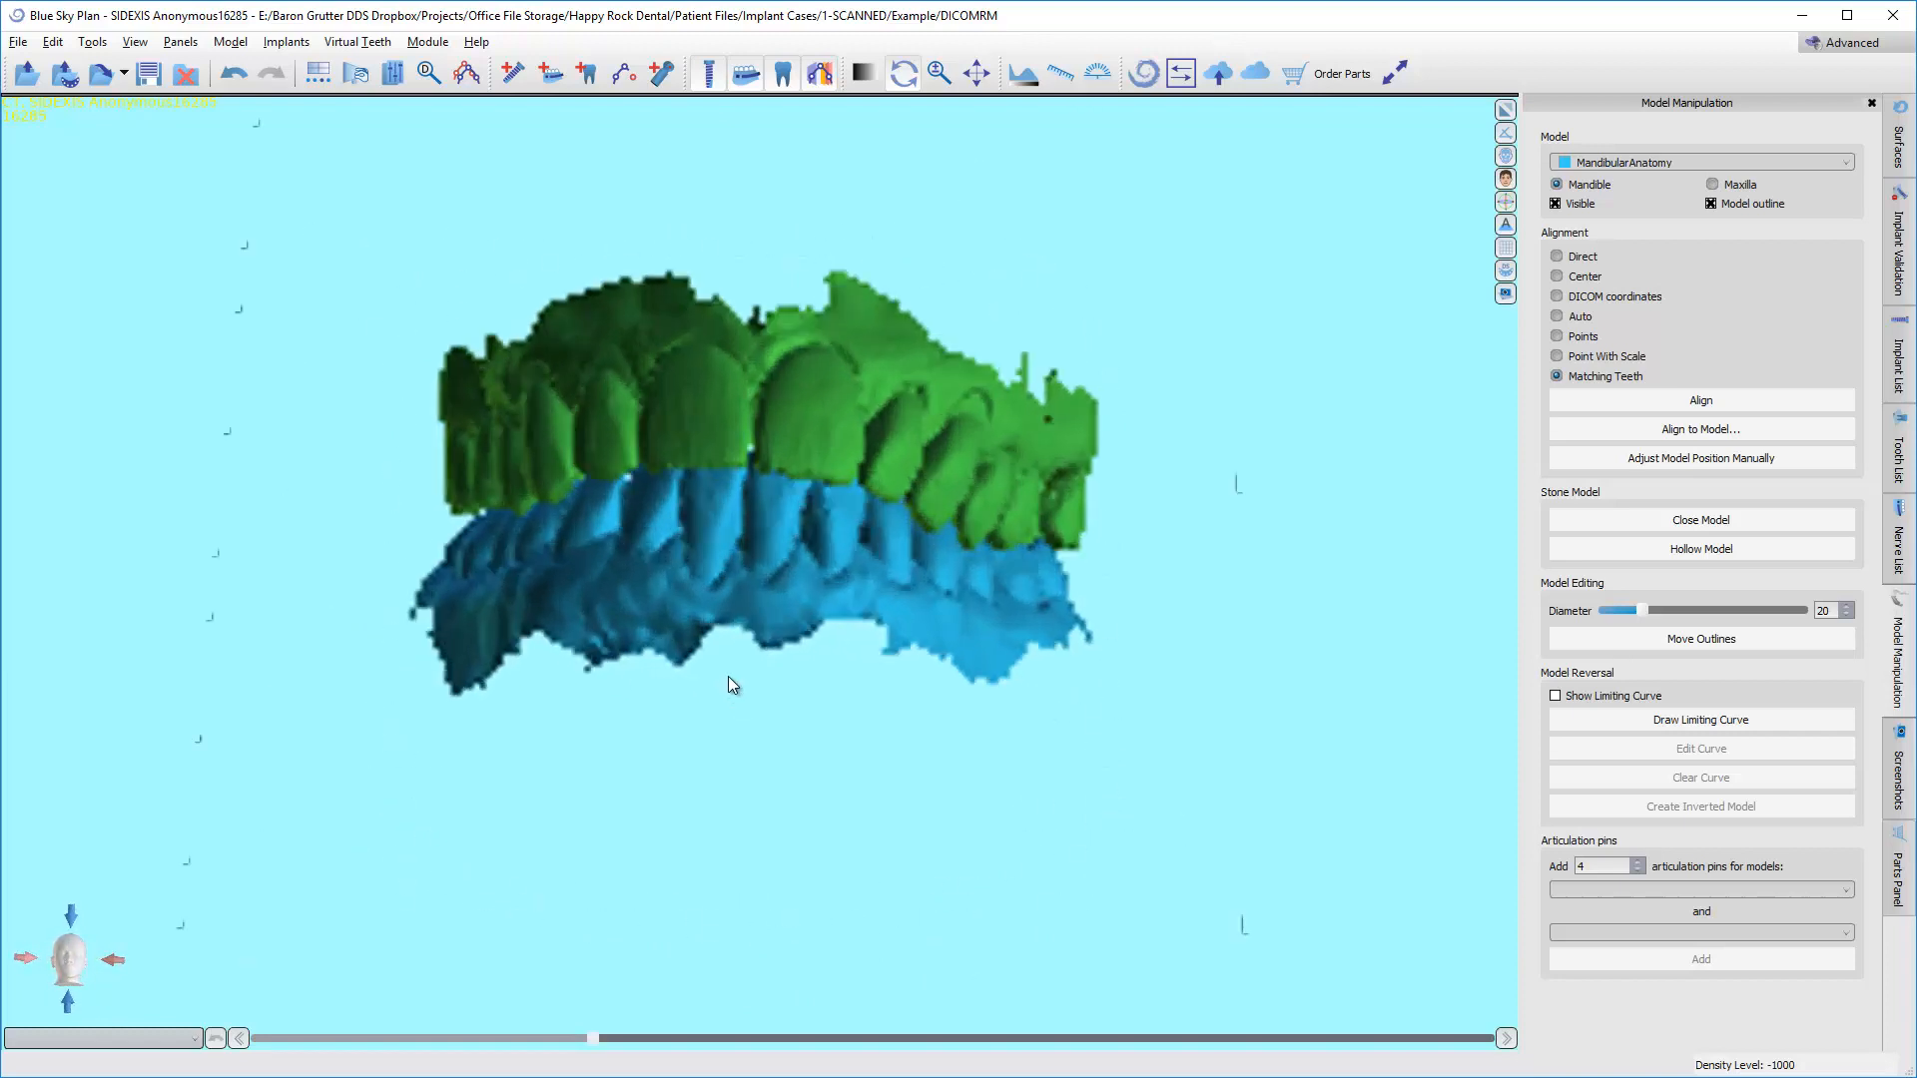
pyautogui.moveTo(536, 612)
pyautogui.mouseDown()
pyautogui.moveTo(920, 571)
pyautogui.moveTo(849, 505)
pyautogui.moveTo(557, 590)
pyautogui.mouseUp()
pyautogui.moveTo(795, 572); pyautogui.dragTo(451, 487)
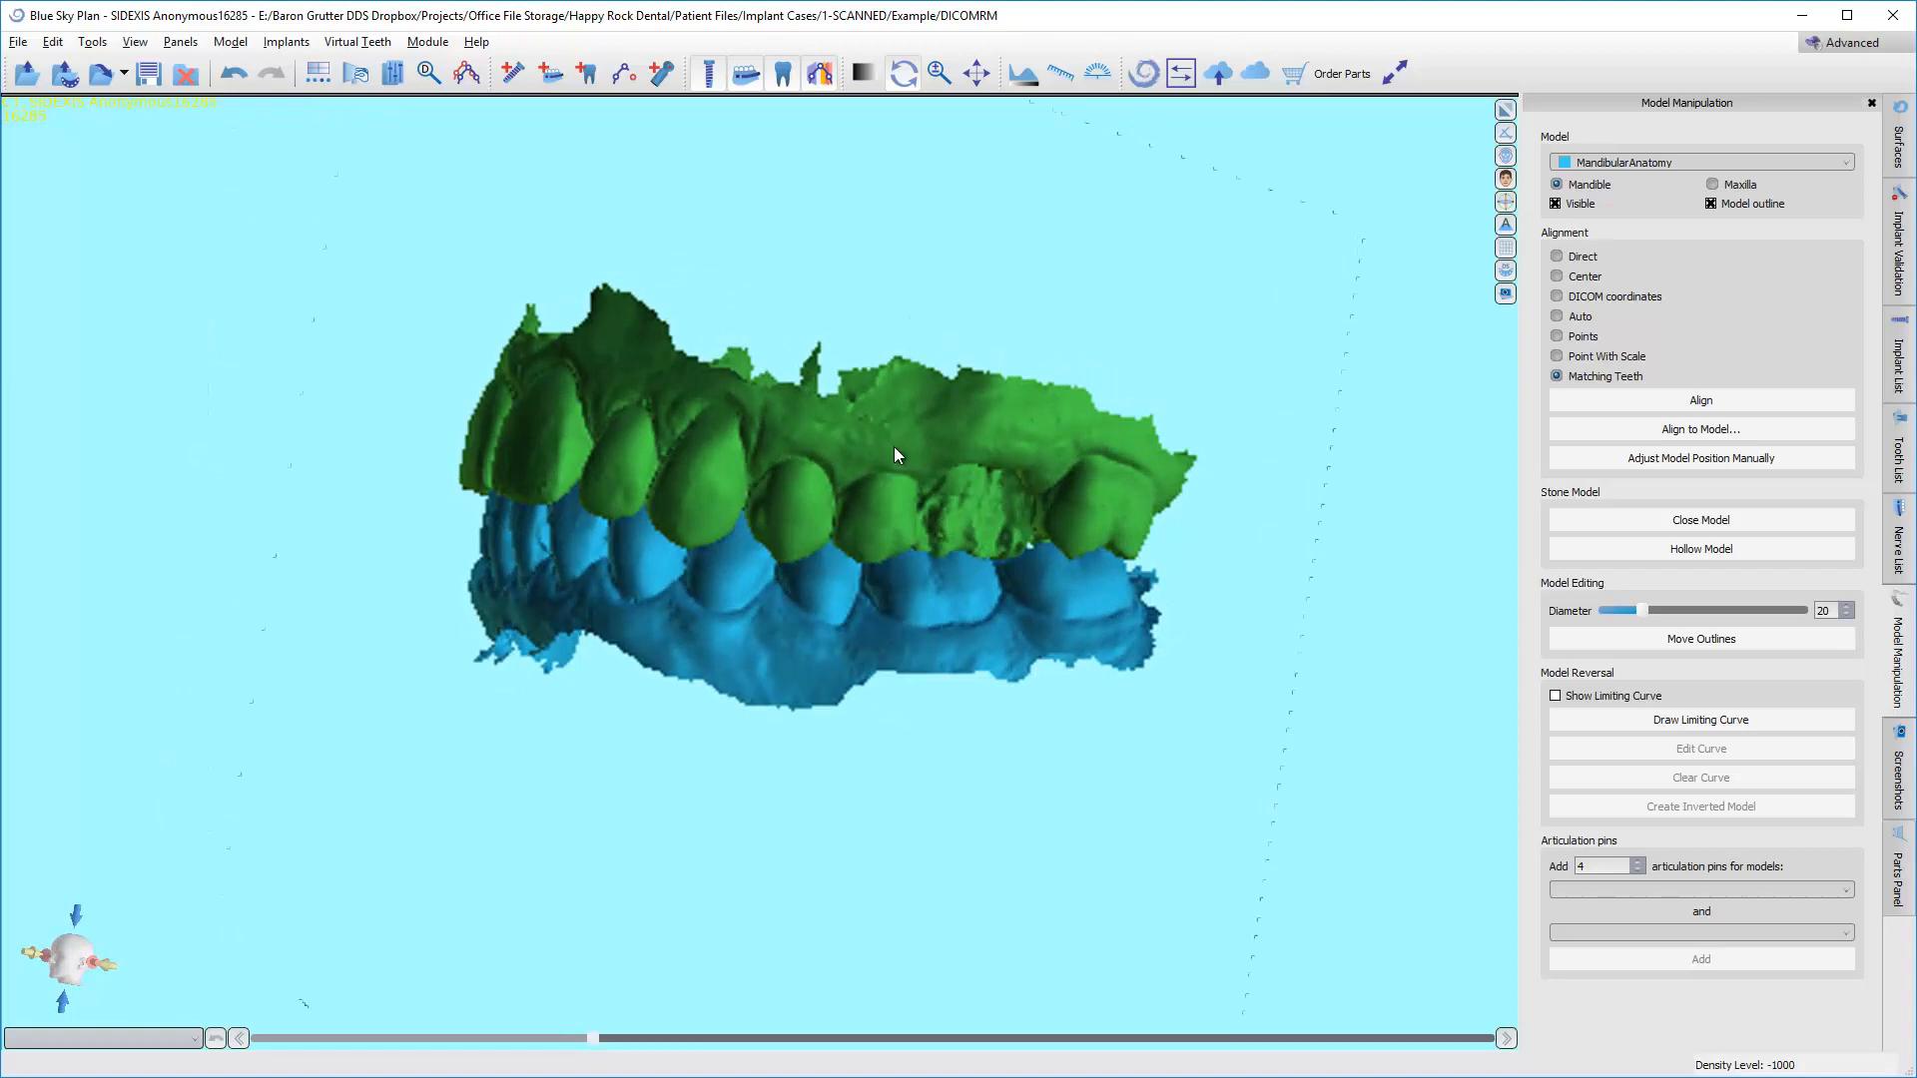
pyautogui.moveTo(895, 447); pyautogui.dragTo(915, 379)
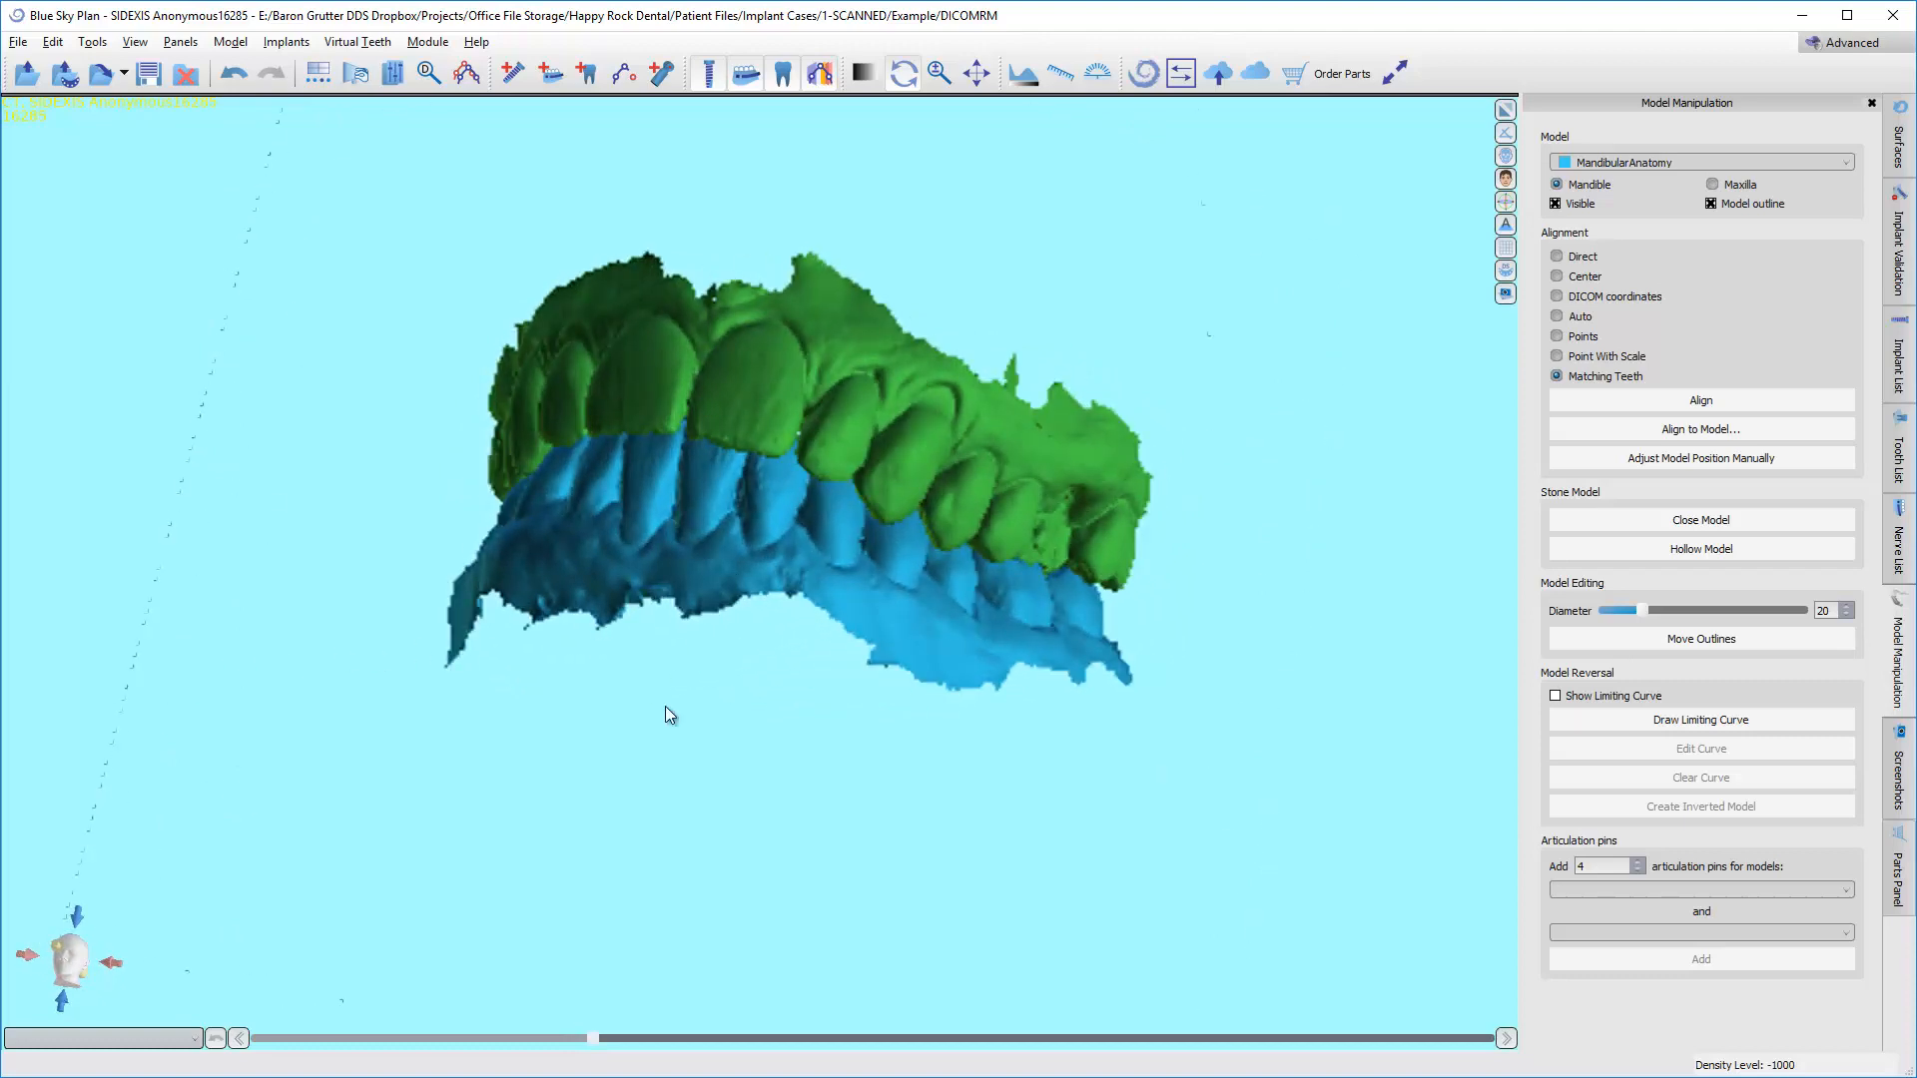
pyautogui.moveTo(445, 614); pyautogui.dragTo(1170, 579)
# Check the mandibular outline in the slices at the restored upper molar, and inspect the same area on the enlarged 3D models.
pyautogui.click(1506, 108)
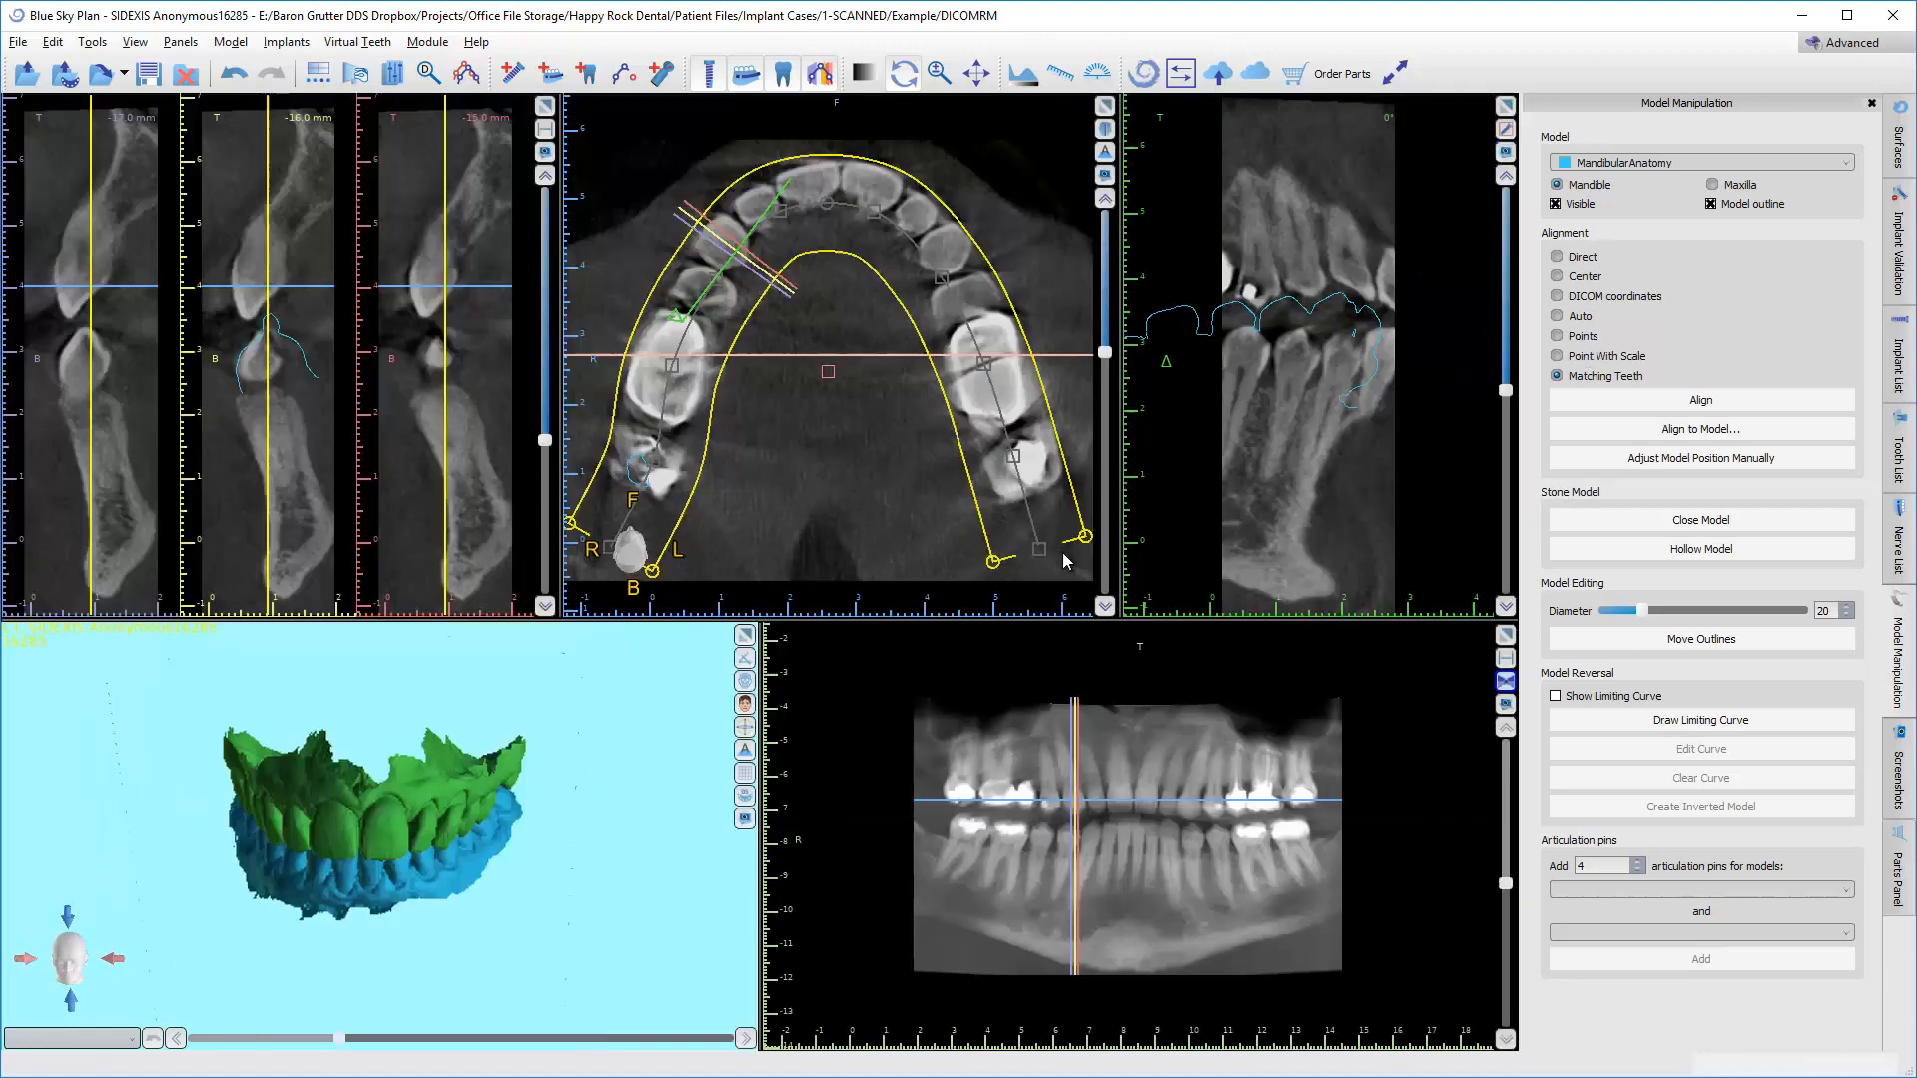
pyautogui.moveTo(284, 912); pyautogui.dragTo(281, 379)
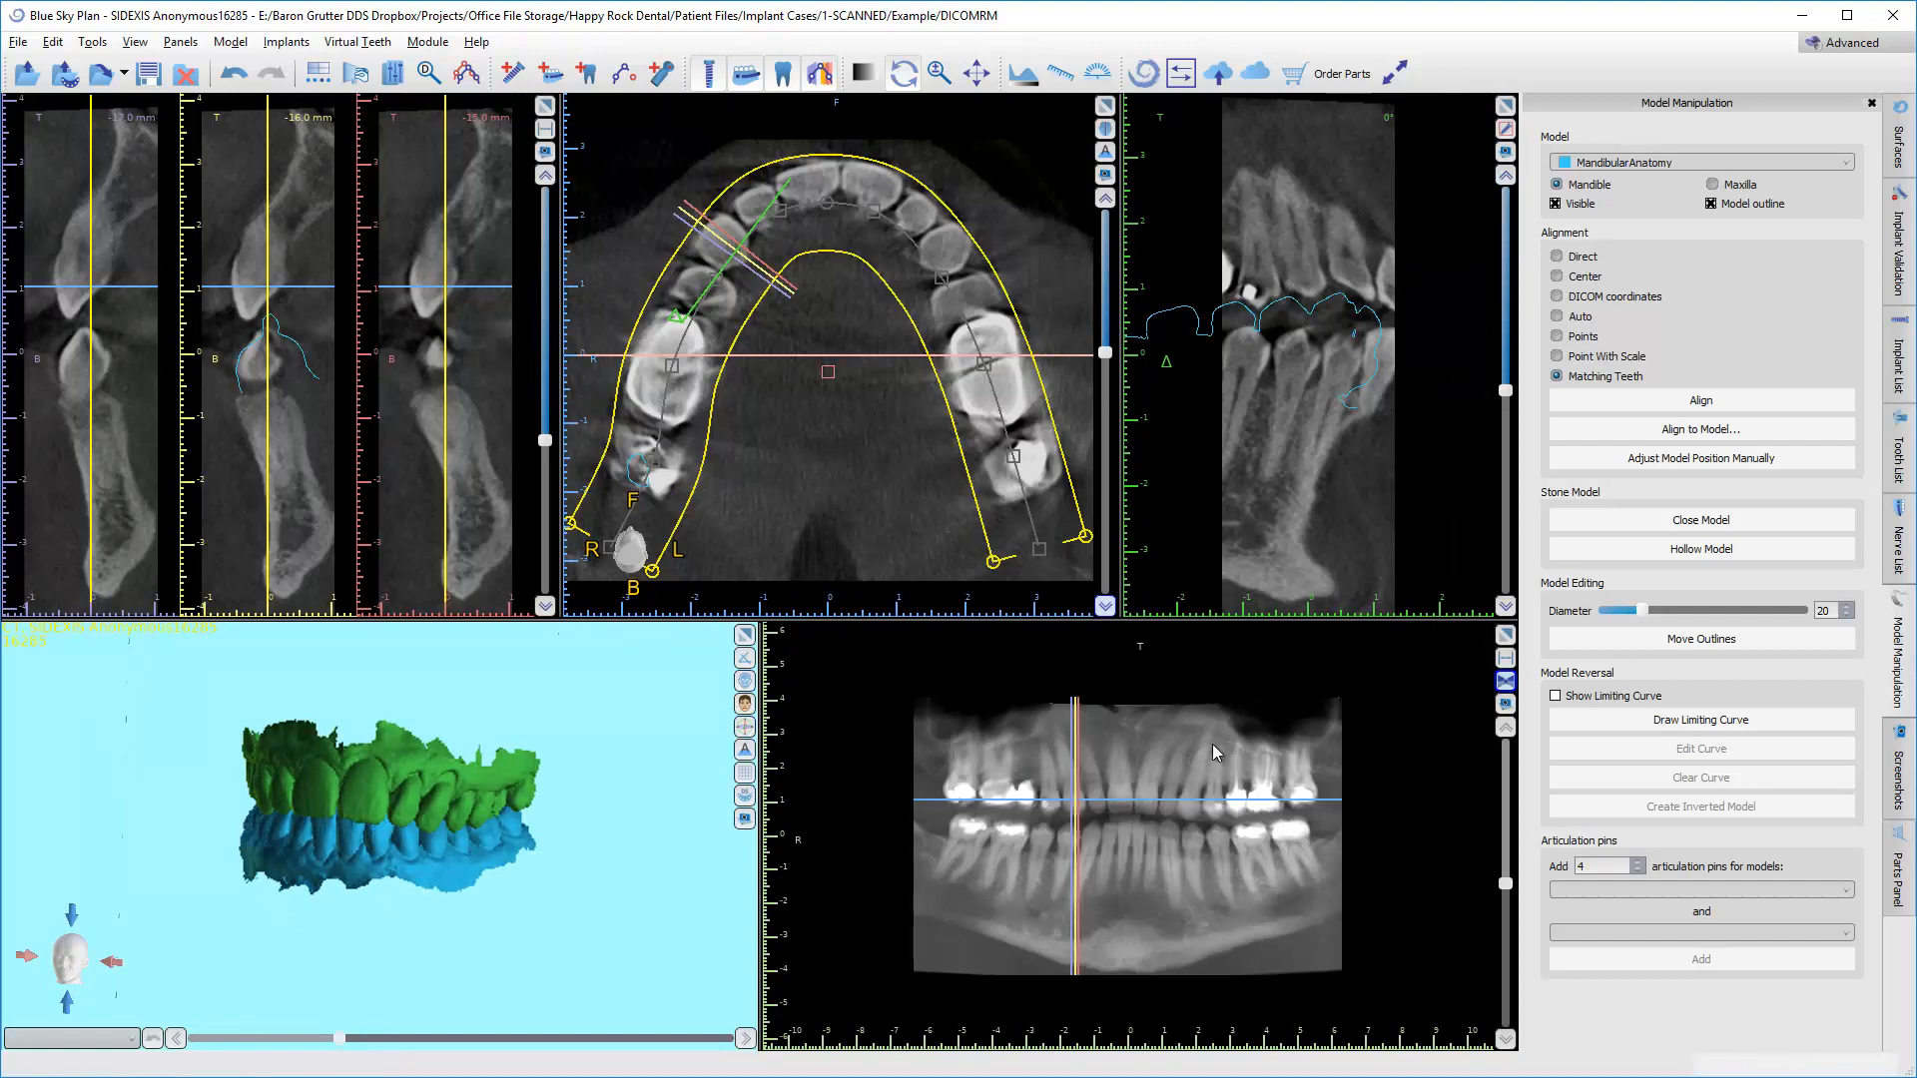
pyautogui.click(1271, 791)
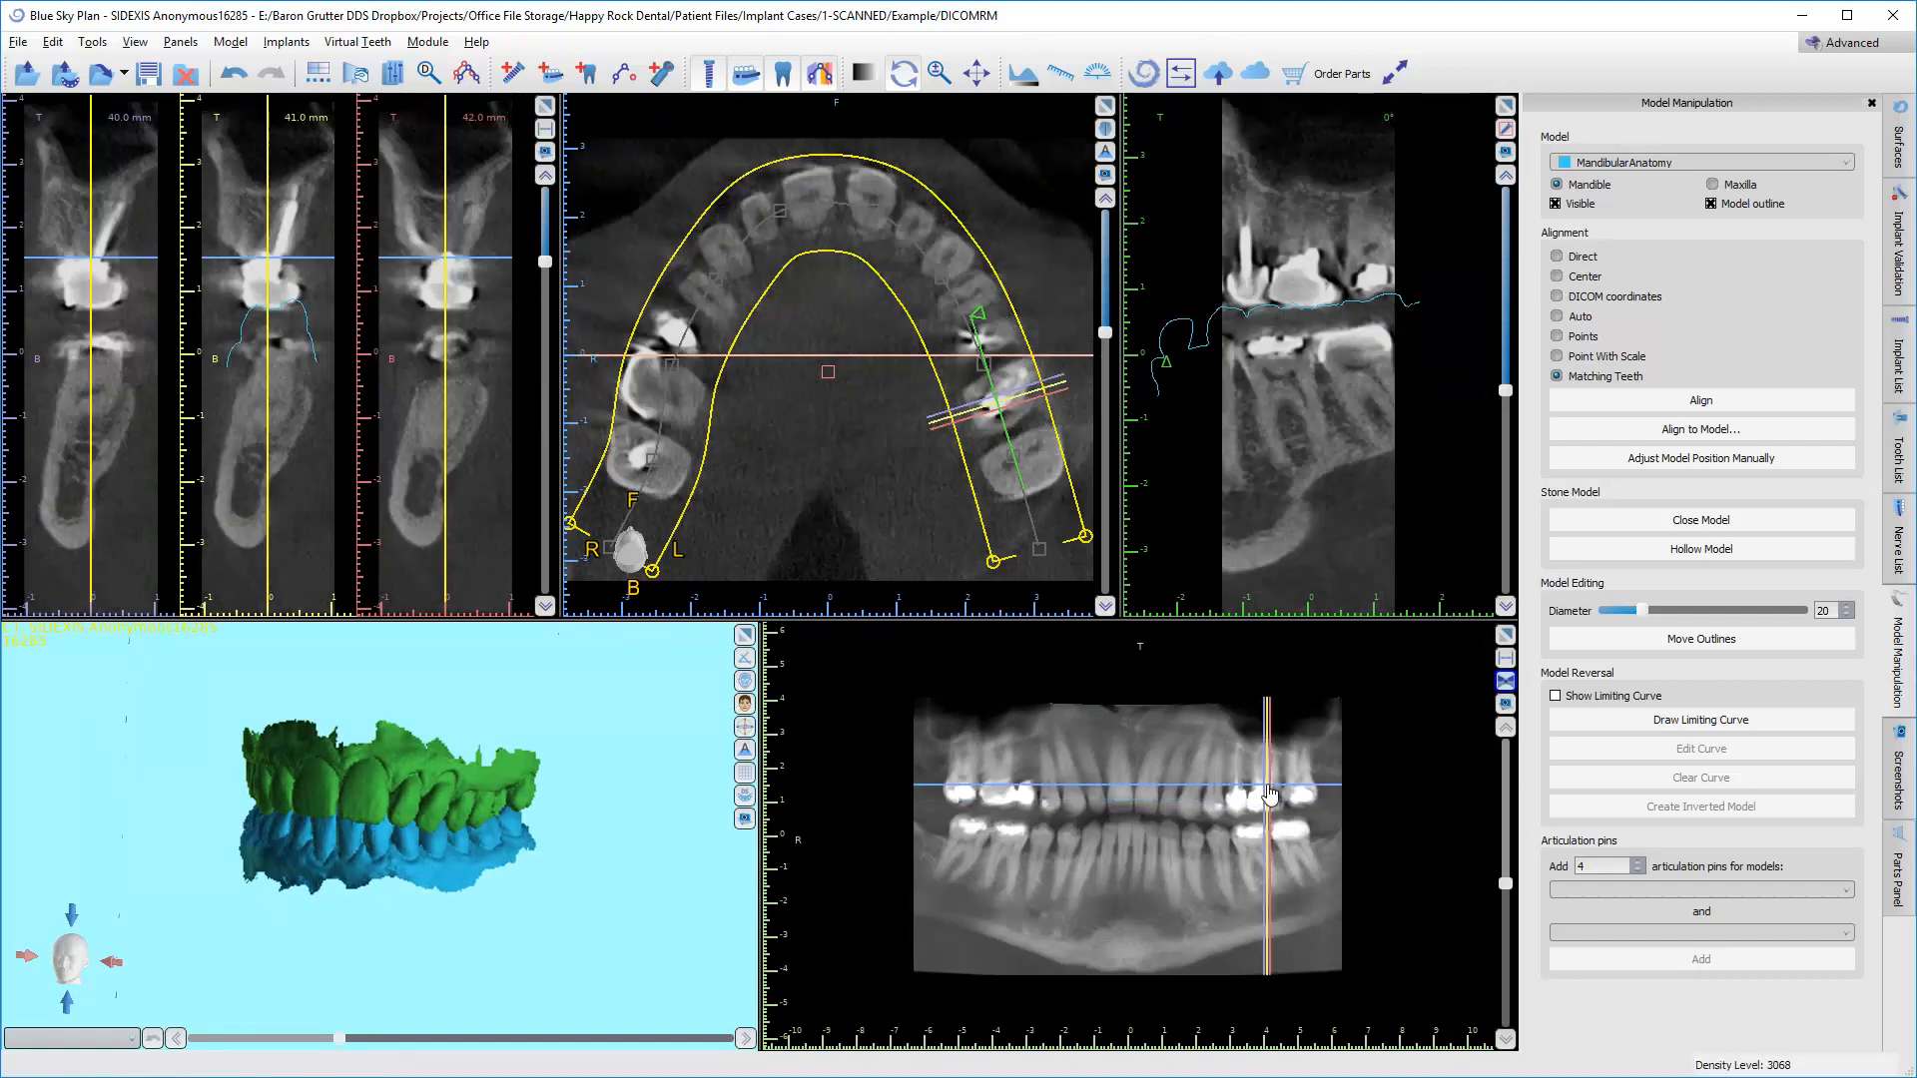
pyautogui.click(745, 635)
pyautogui.moveTo(570, 649); pyautogui.dragTo(749, 559)
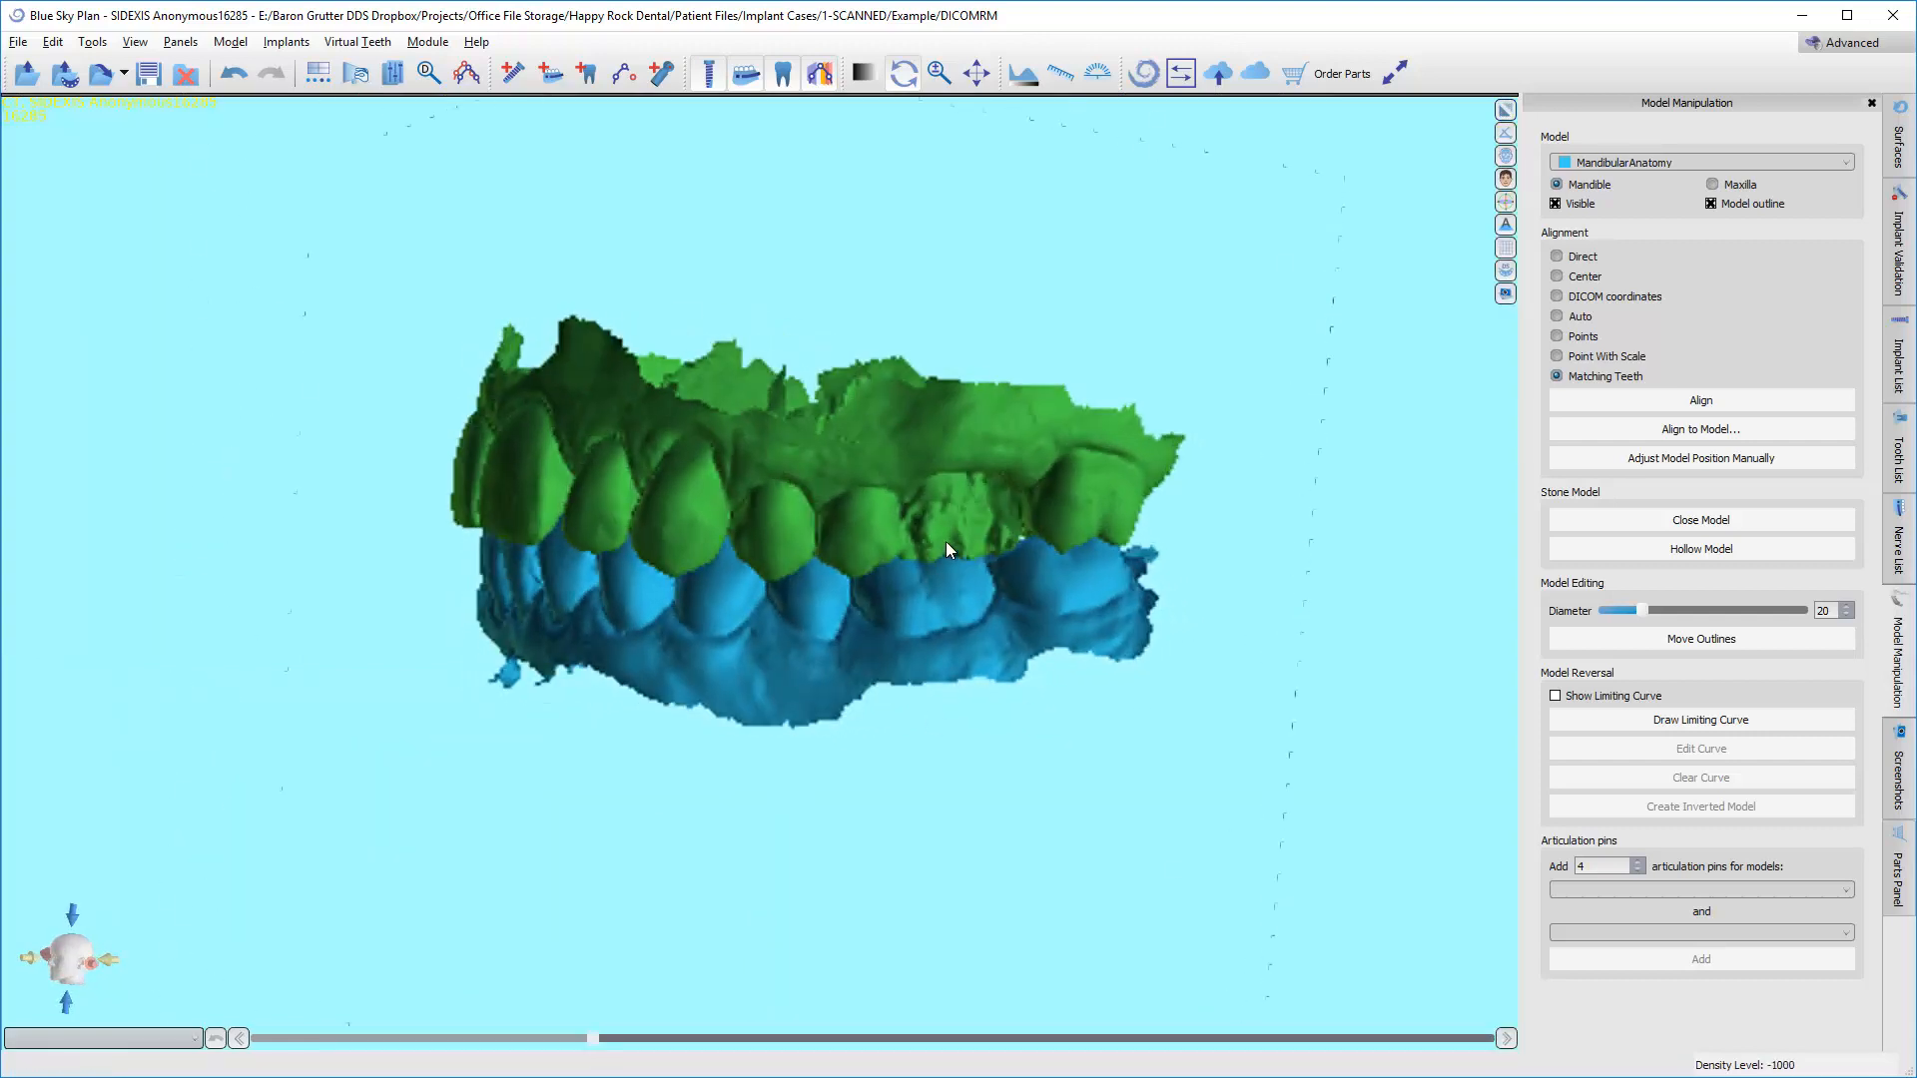
pyautogui.moveTo(565, 646); pyautogui.dragTo(458, 559)
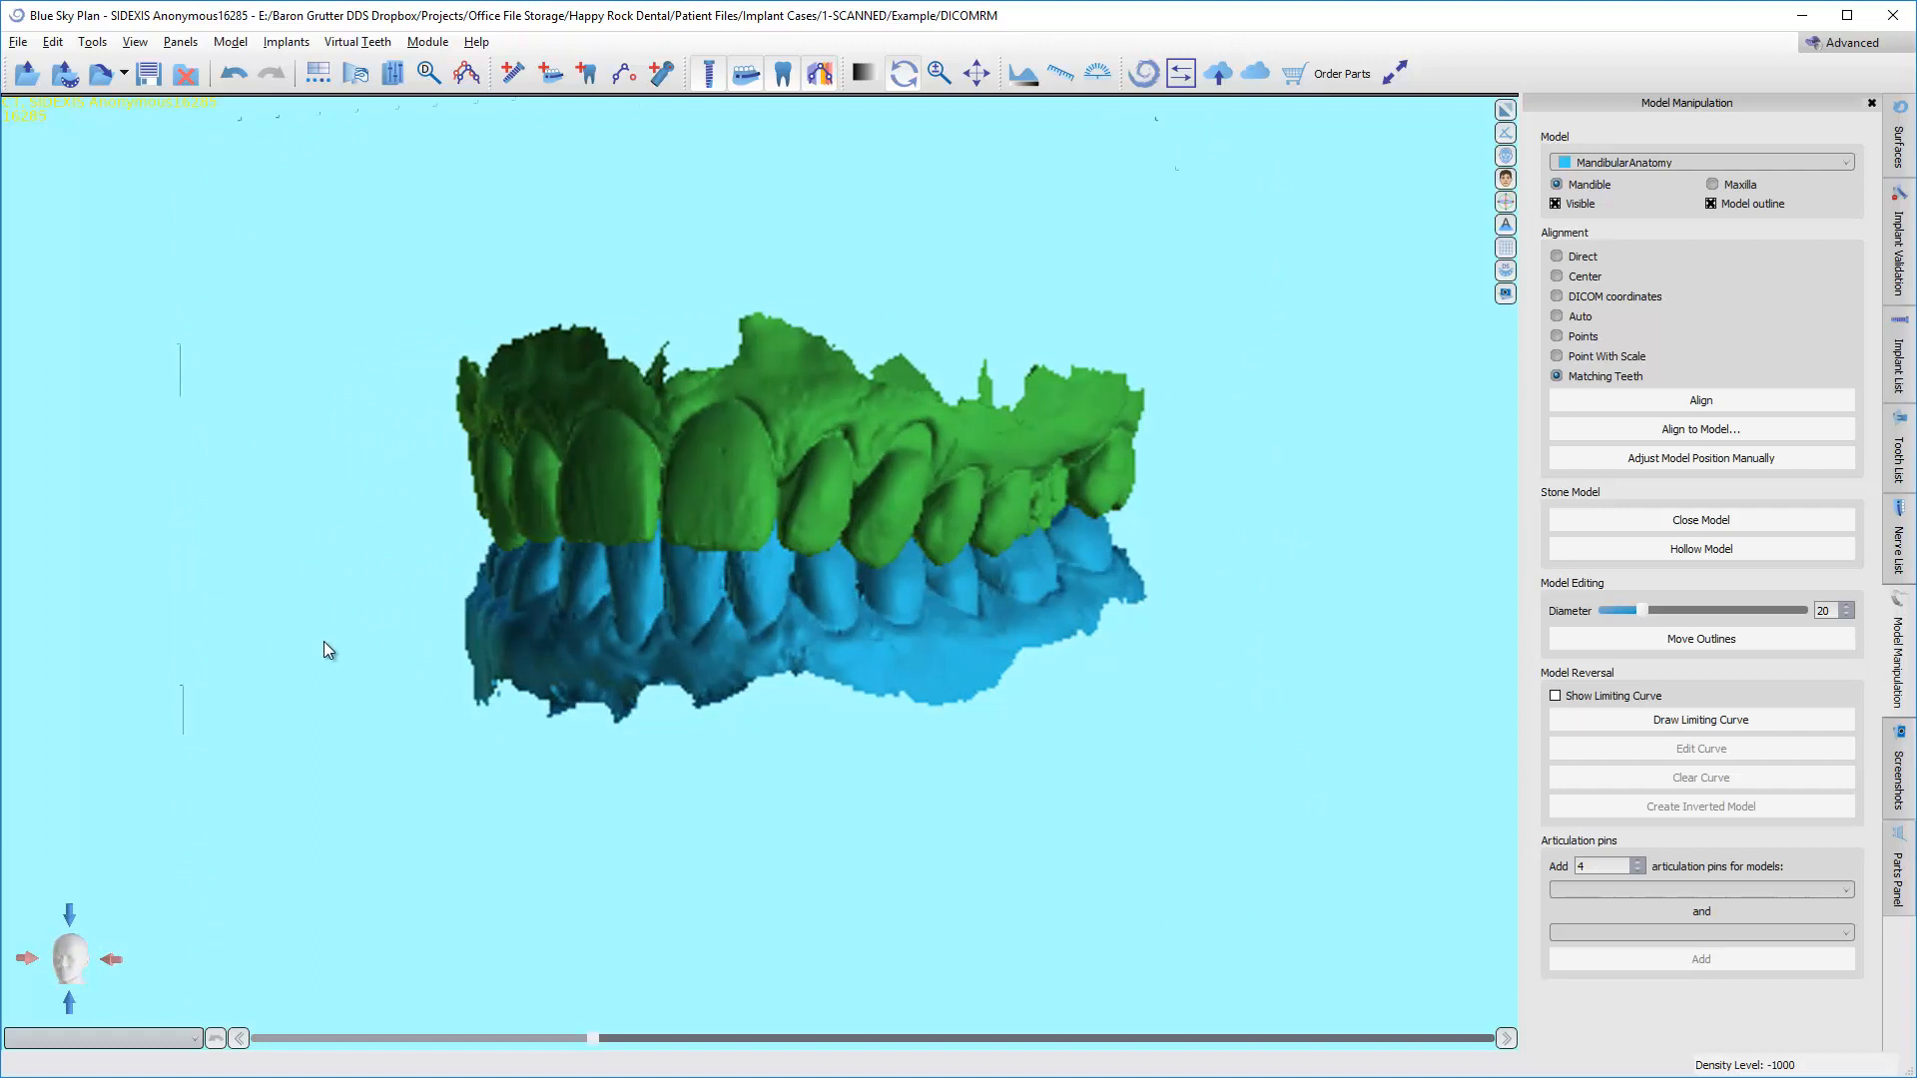
# Save the project under a file name made of the patient's short name followed by "-14-Guide".
pyautogui.click(146, 80)
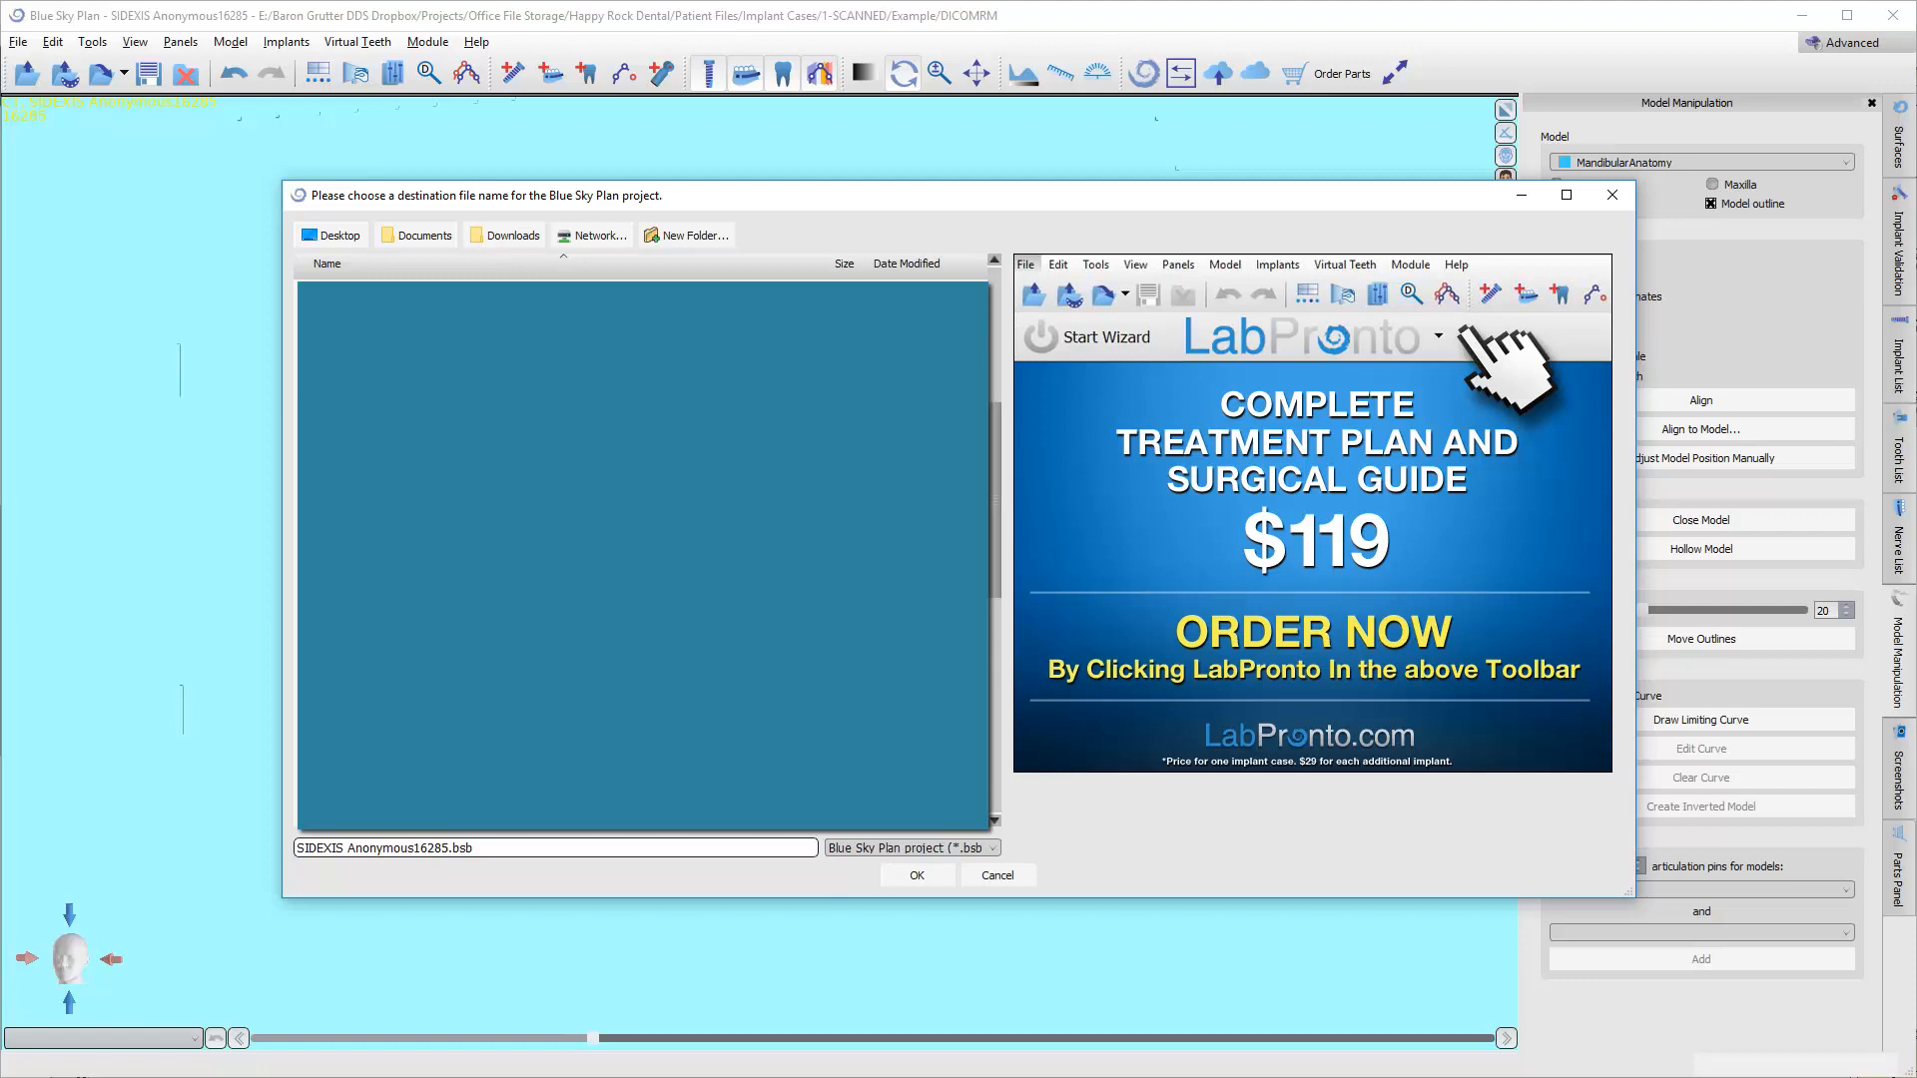
pyautogui.tripleClick(666, 846)
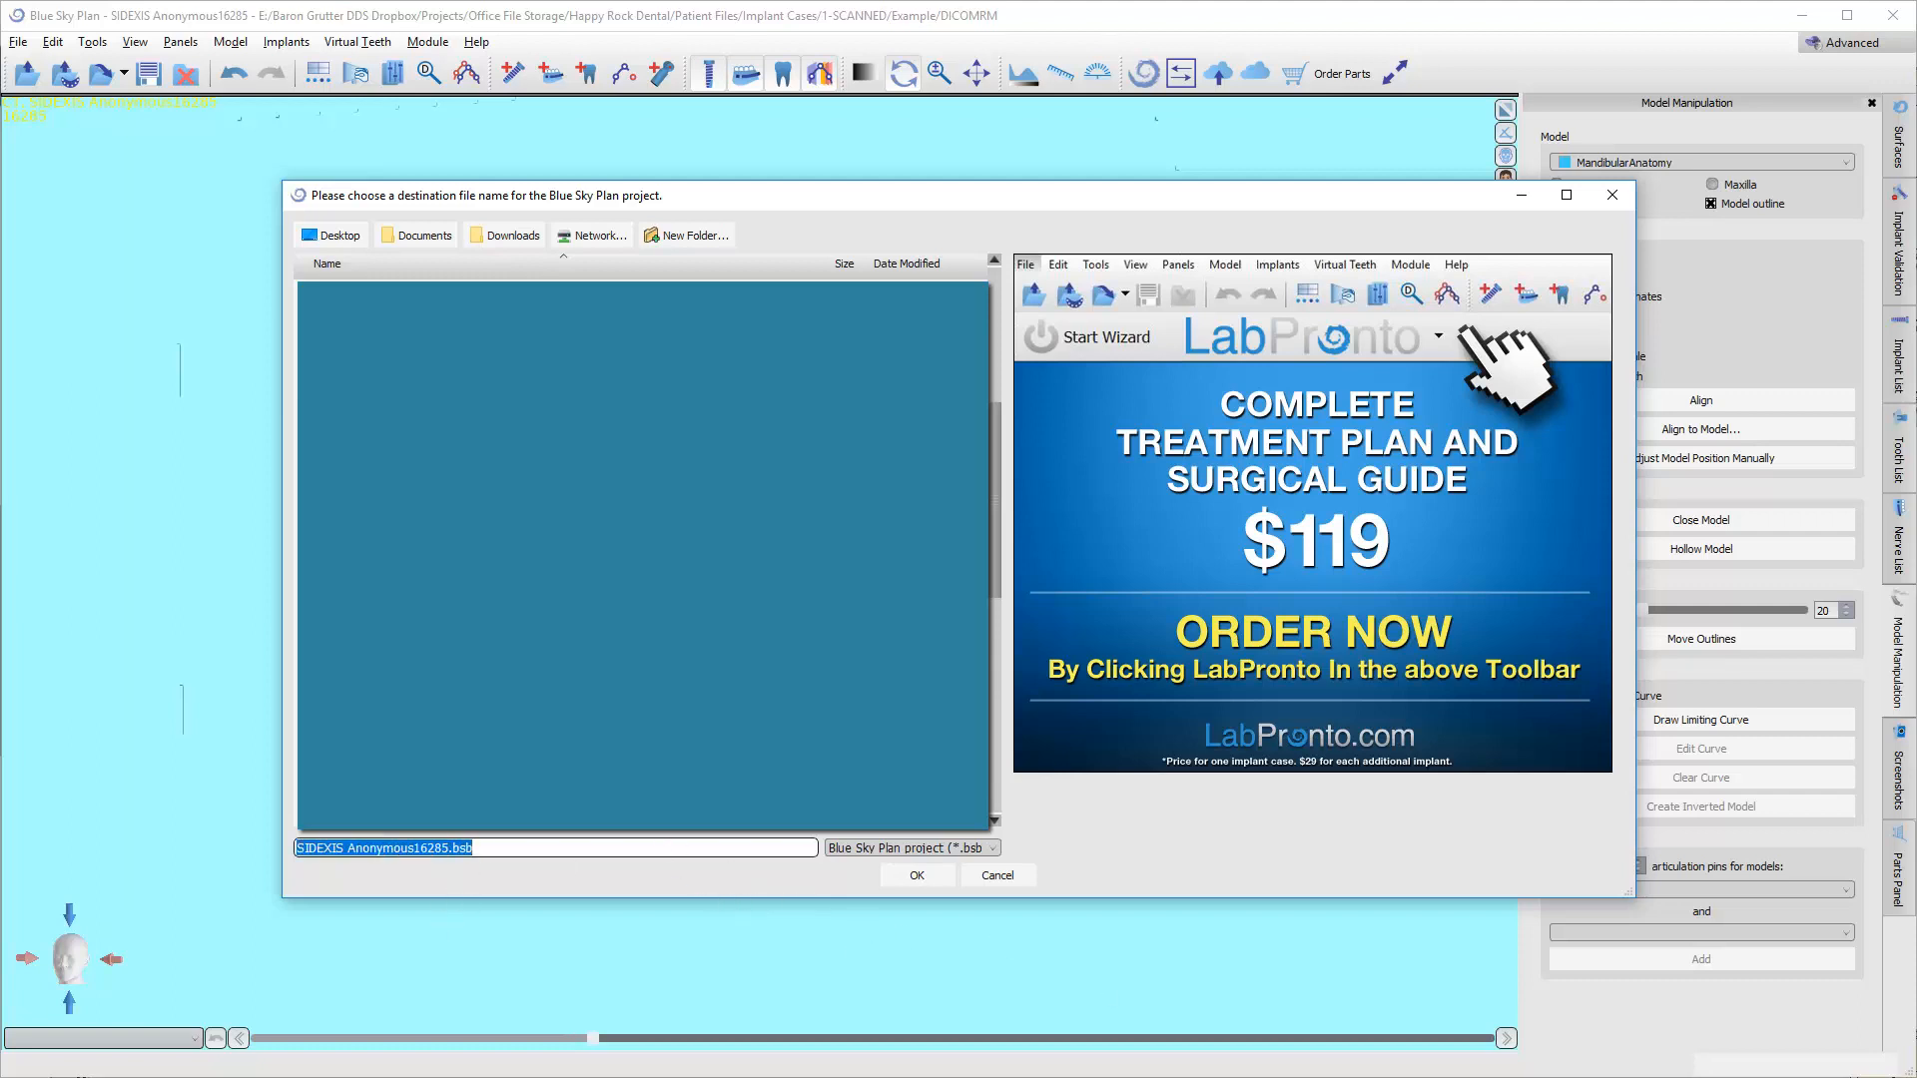
pyautogui.write('Example')
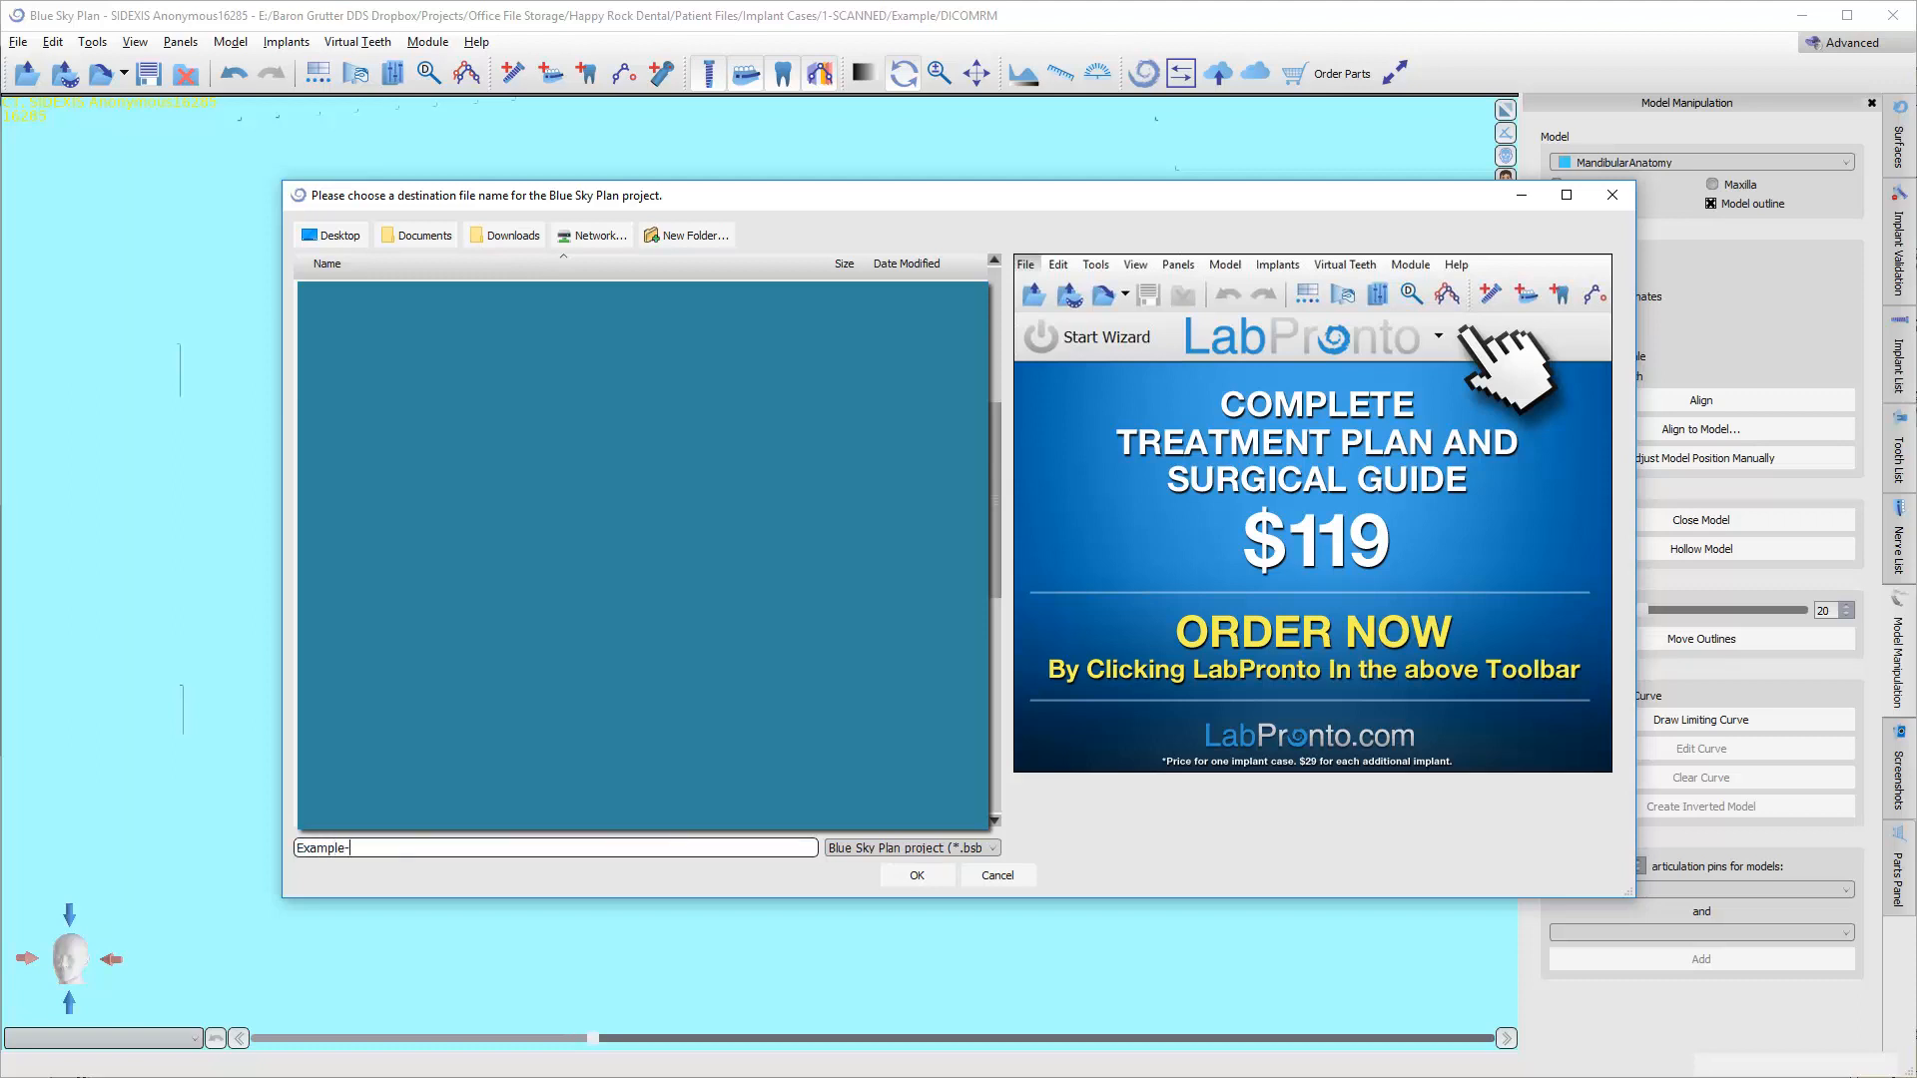
pyautogui.write('-14-Plan')
pyautogui.doubleClick(371, 849)
pyautogui.click(372, 849)
pyautogui.write('Guide')
pyautogui.moveTo(344, 844); pyautogui.dragTo(230, 856)
pyautogui.write('DoeJ')
pyautogui.click(939, 874)
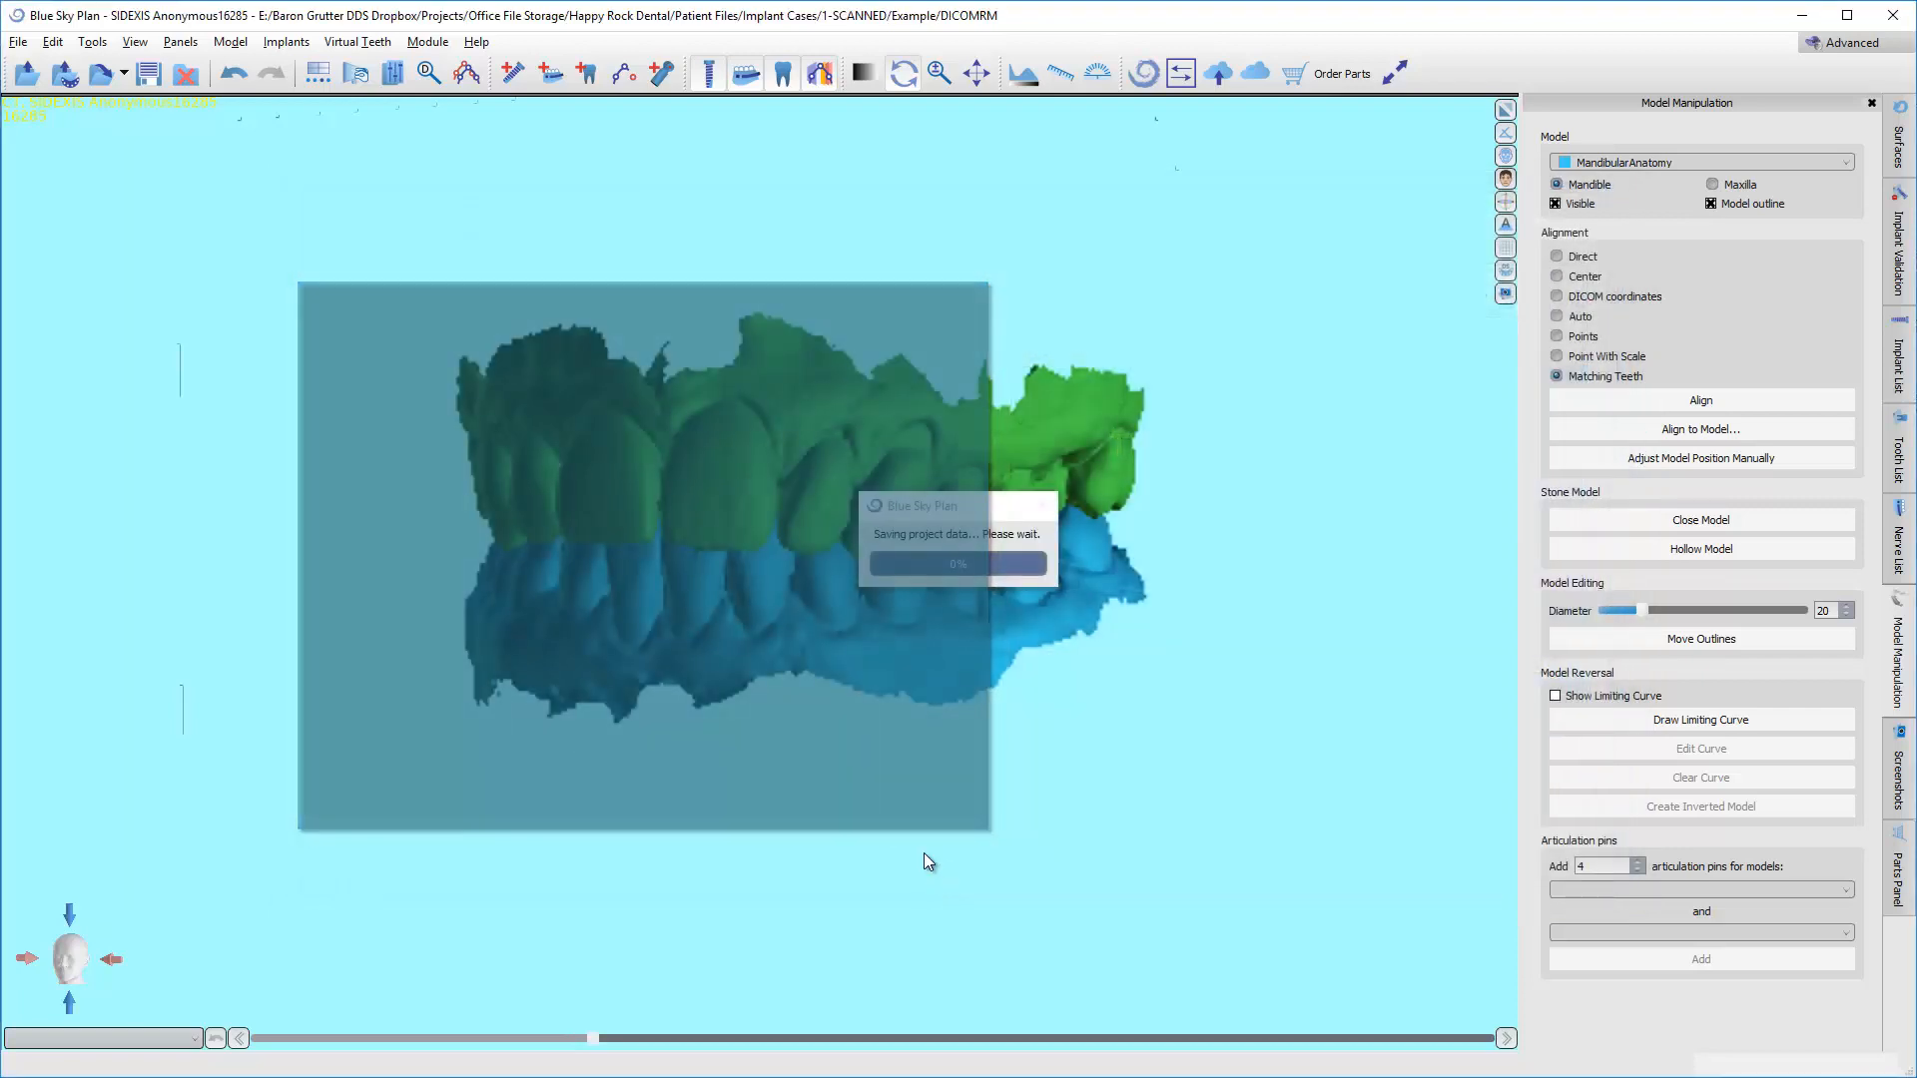